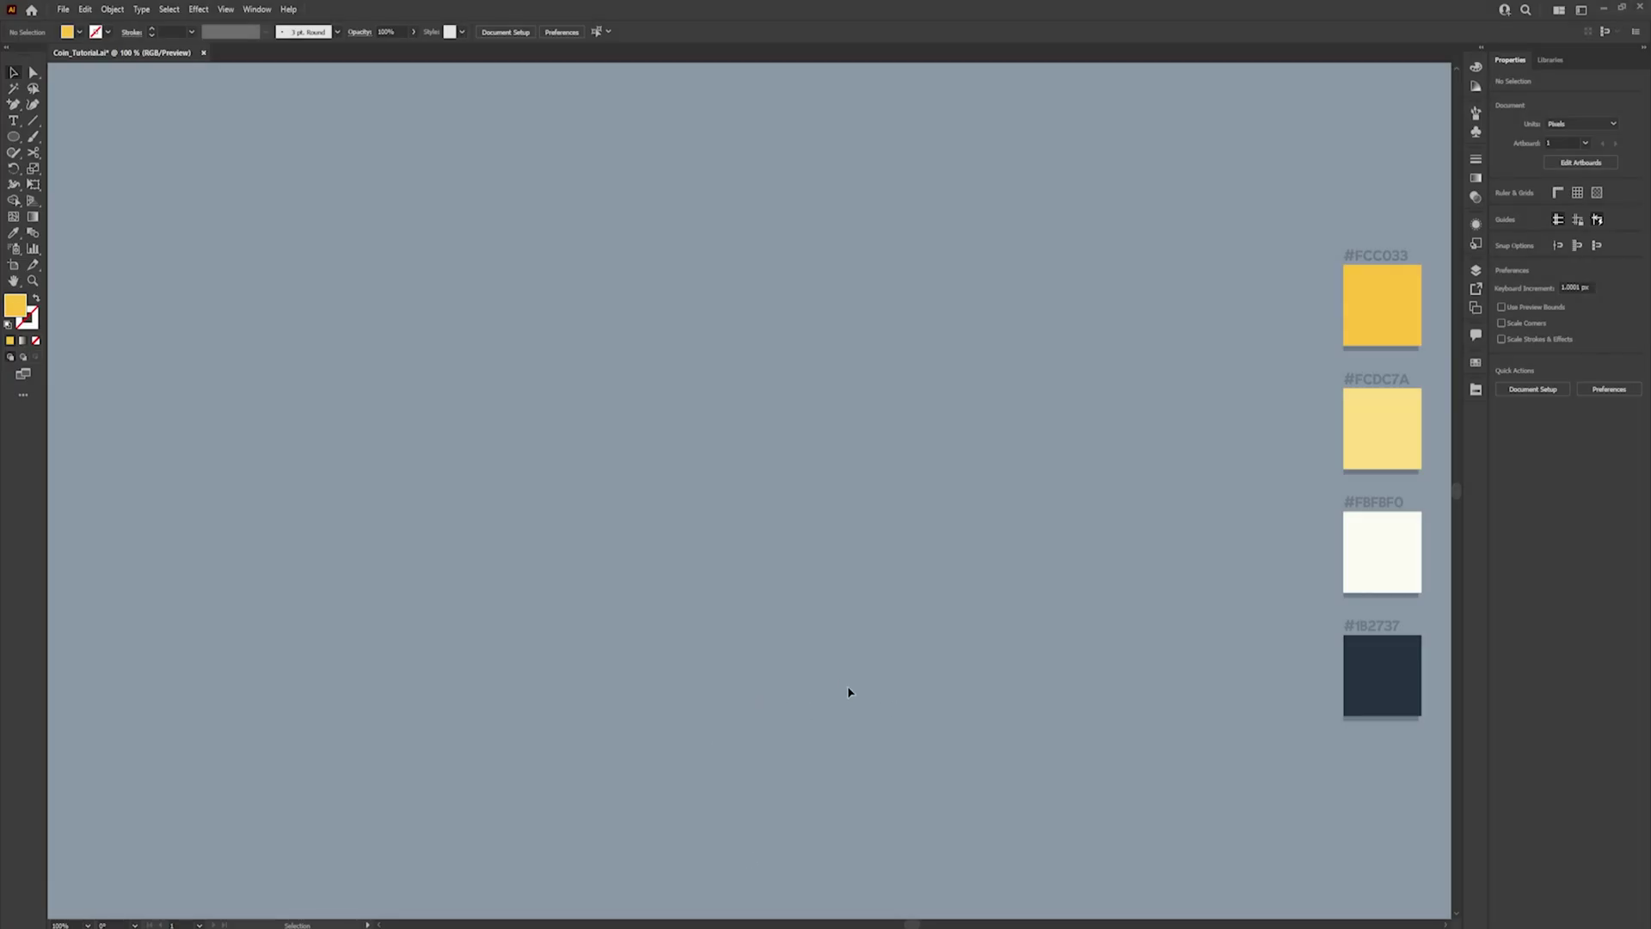
Reveal the hidden shape tools under the Rectangle tool to reach the Ellipse tool
click(13, 138)
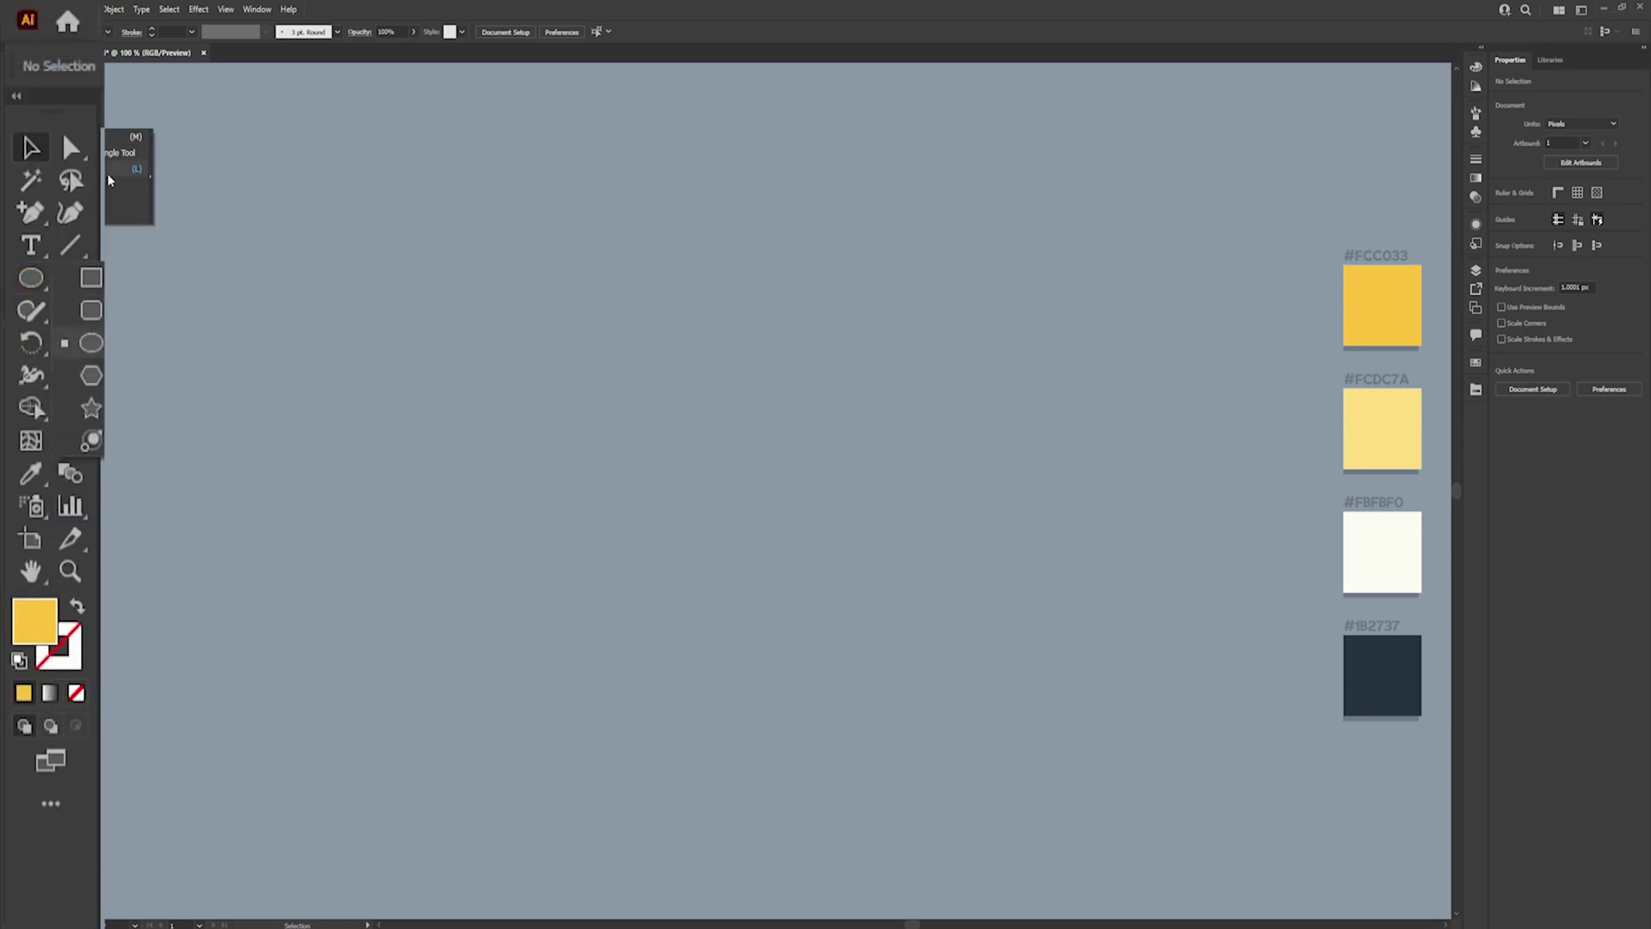
Draw a yellow circle of about 223 px and move it to the artboard centre
click(122, 175)
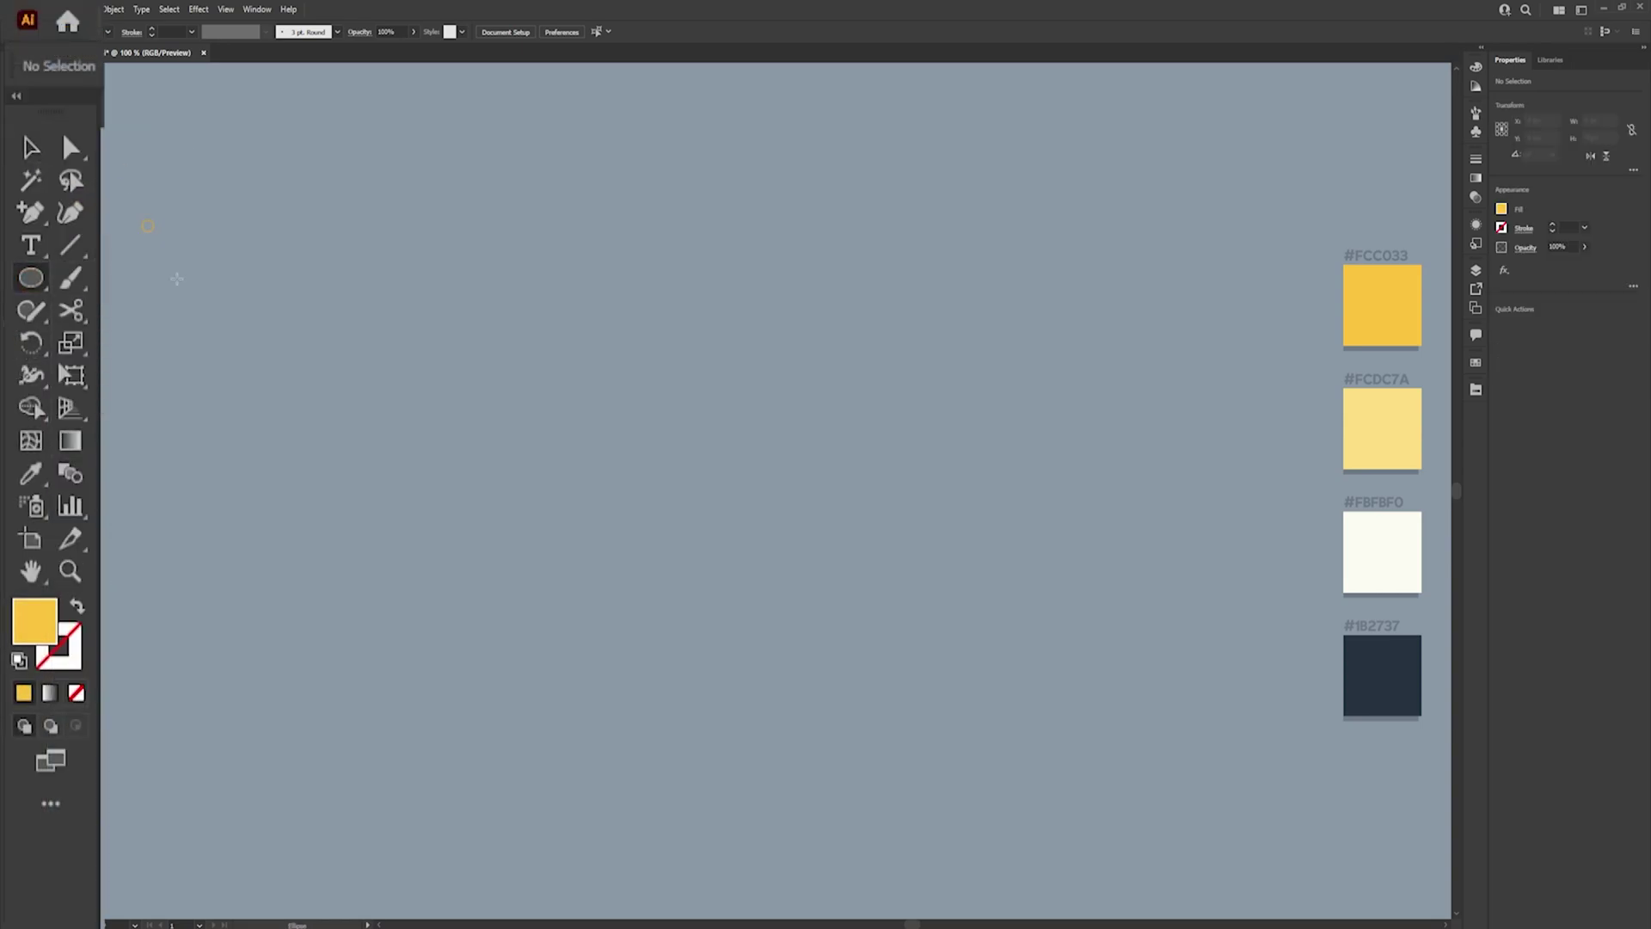
drag(734, 501, 921, 698)
key(v)
drag(865, 643, 788, 531)
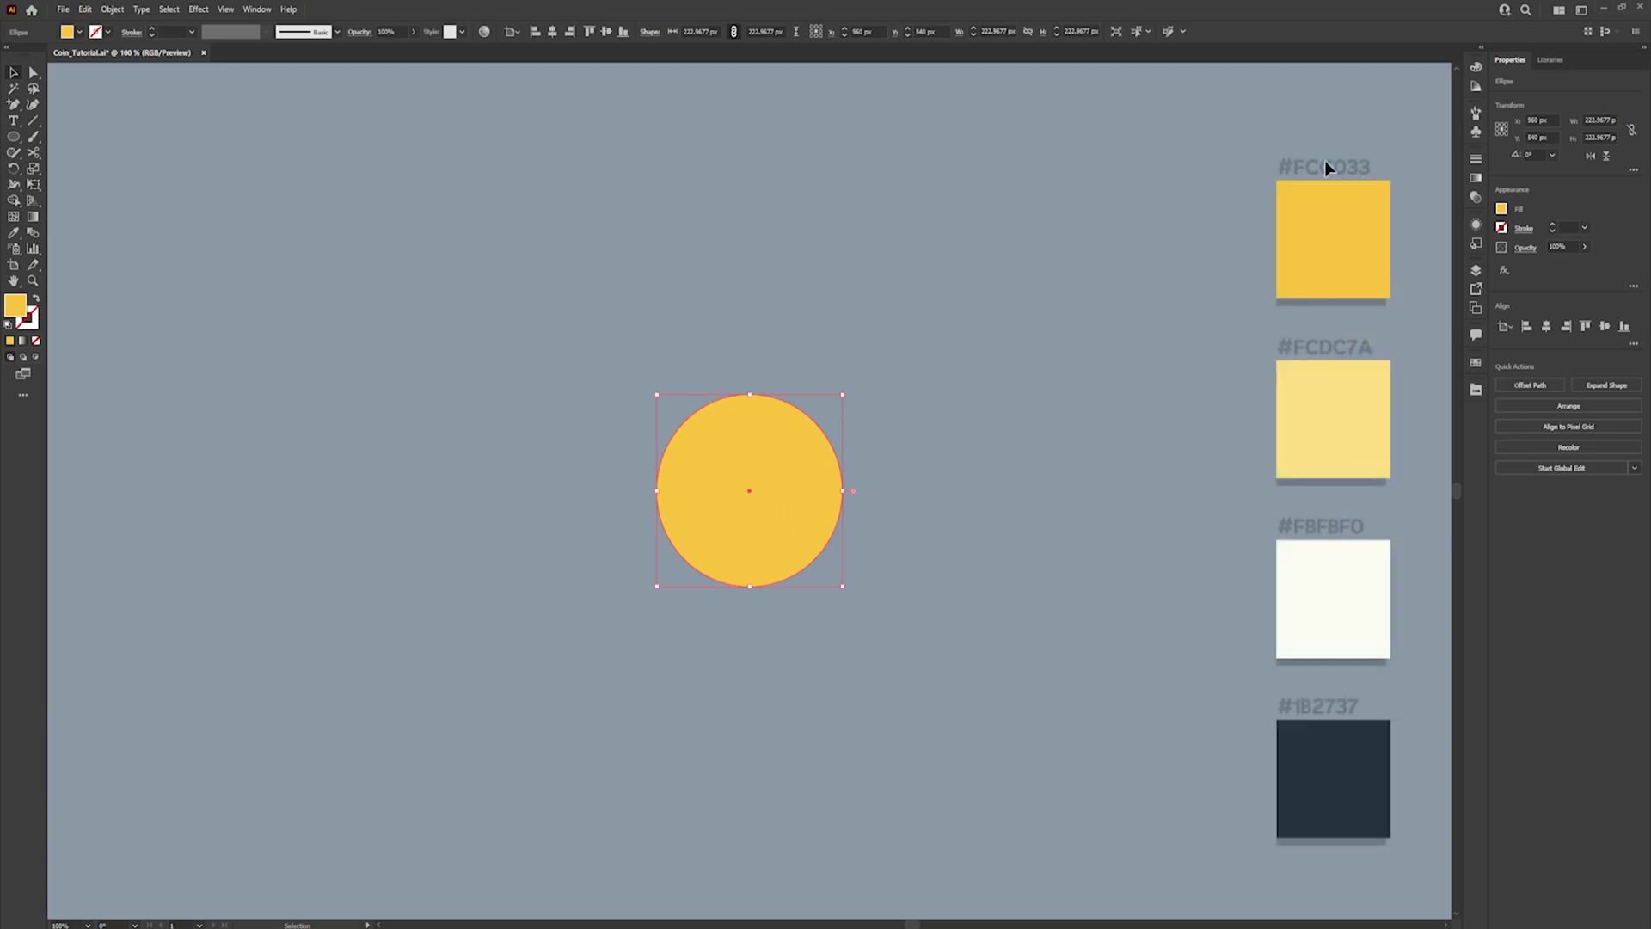
Paste a copy in front and scale it down around its centre to about 190 px
click(868, 640)
click(804, 537)
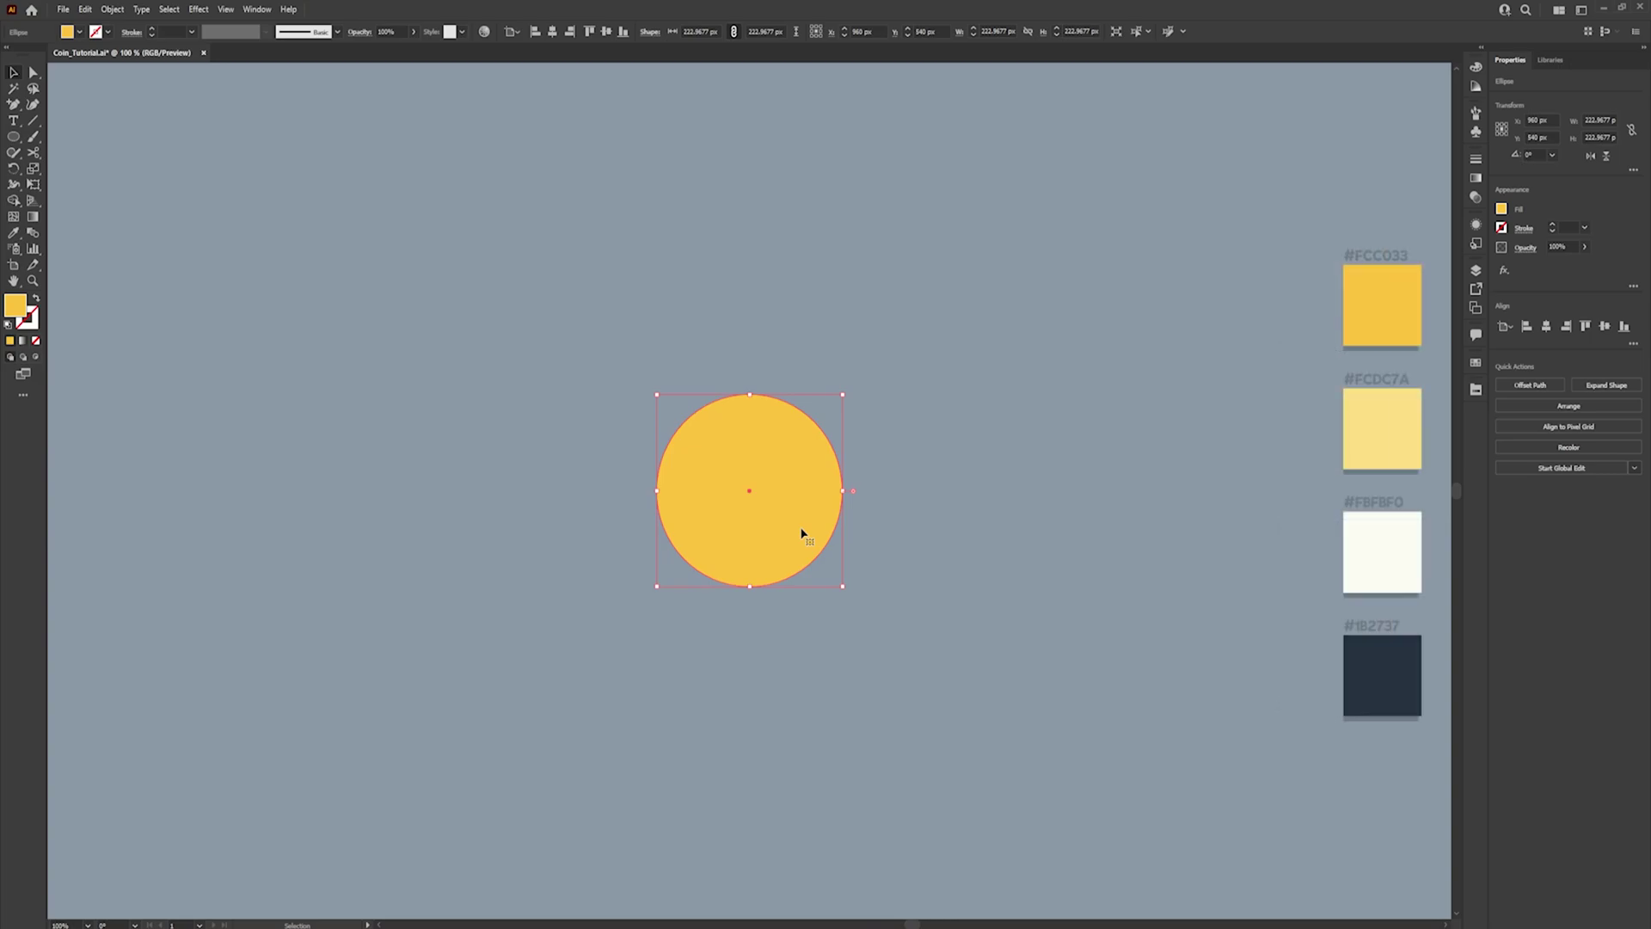
key(ctrl+c)
key(ctrl+f)
drag(847, 577, 840, 571)
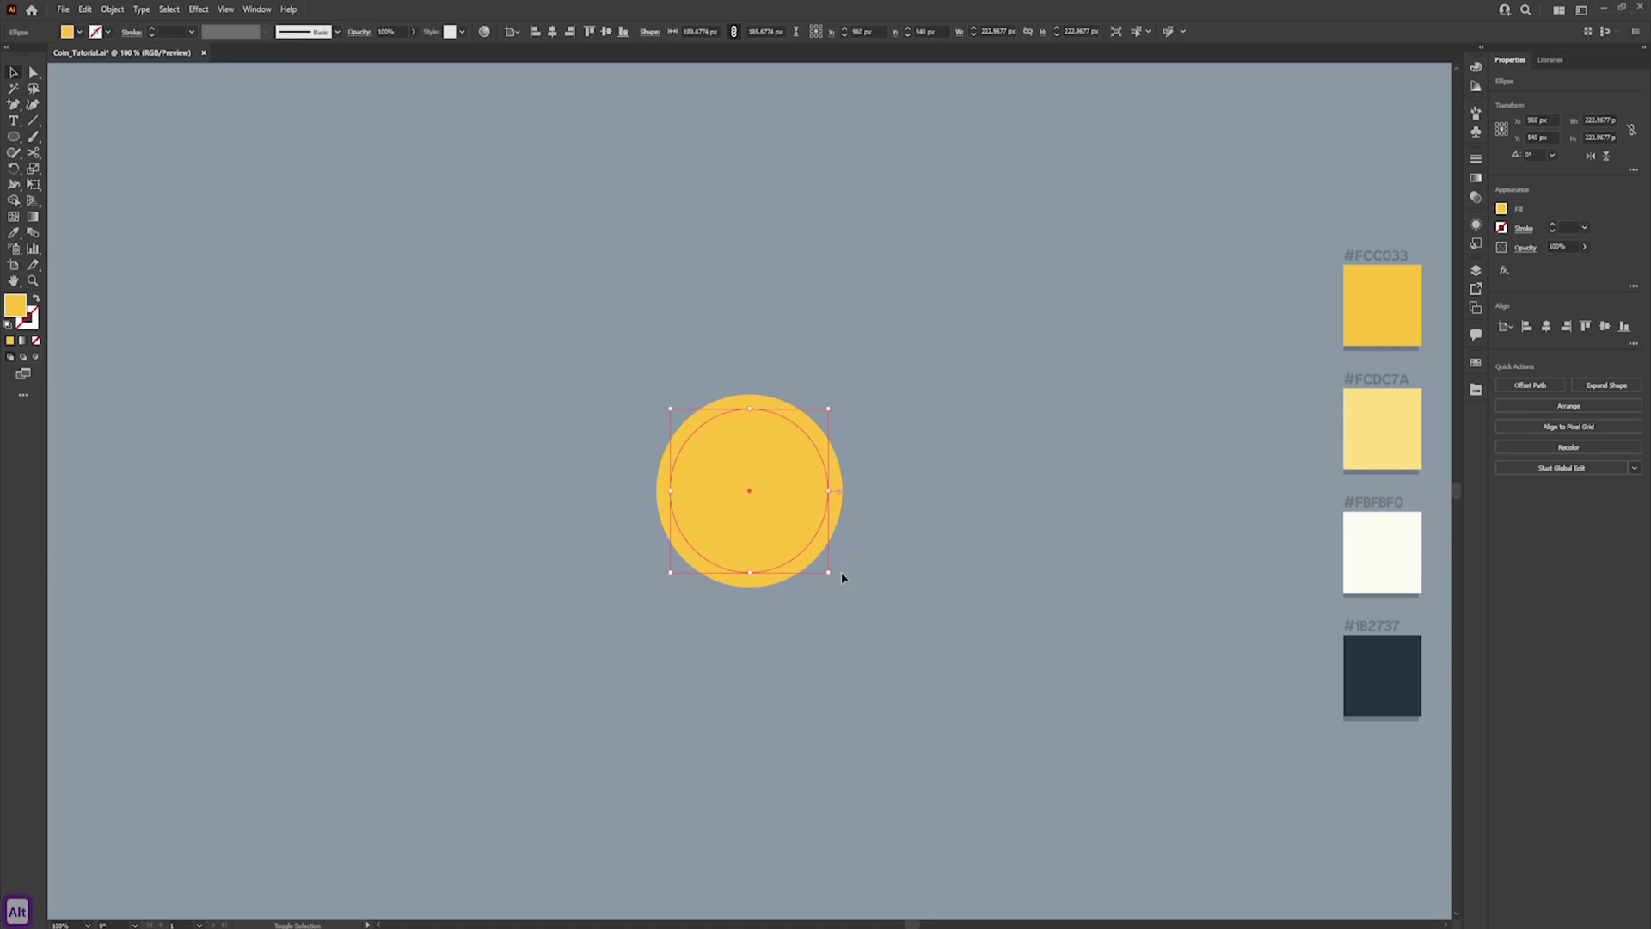
Fill the copied circle with light yellow #FCDC7A
key(i)
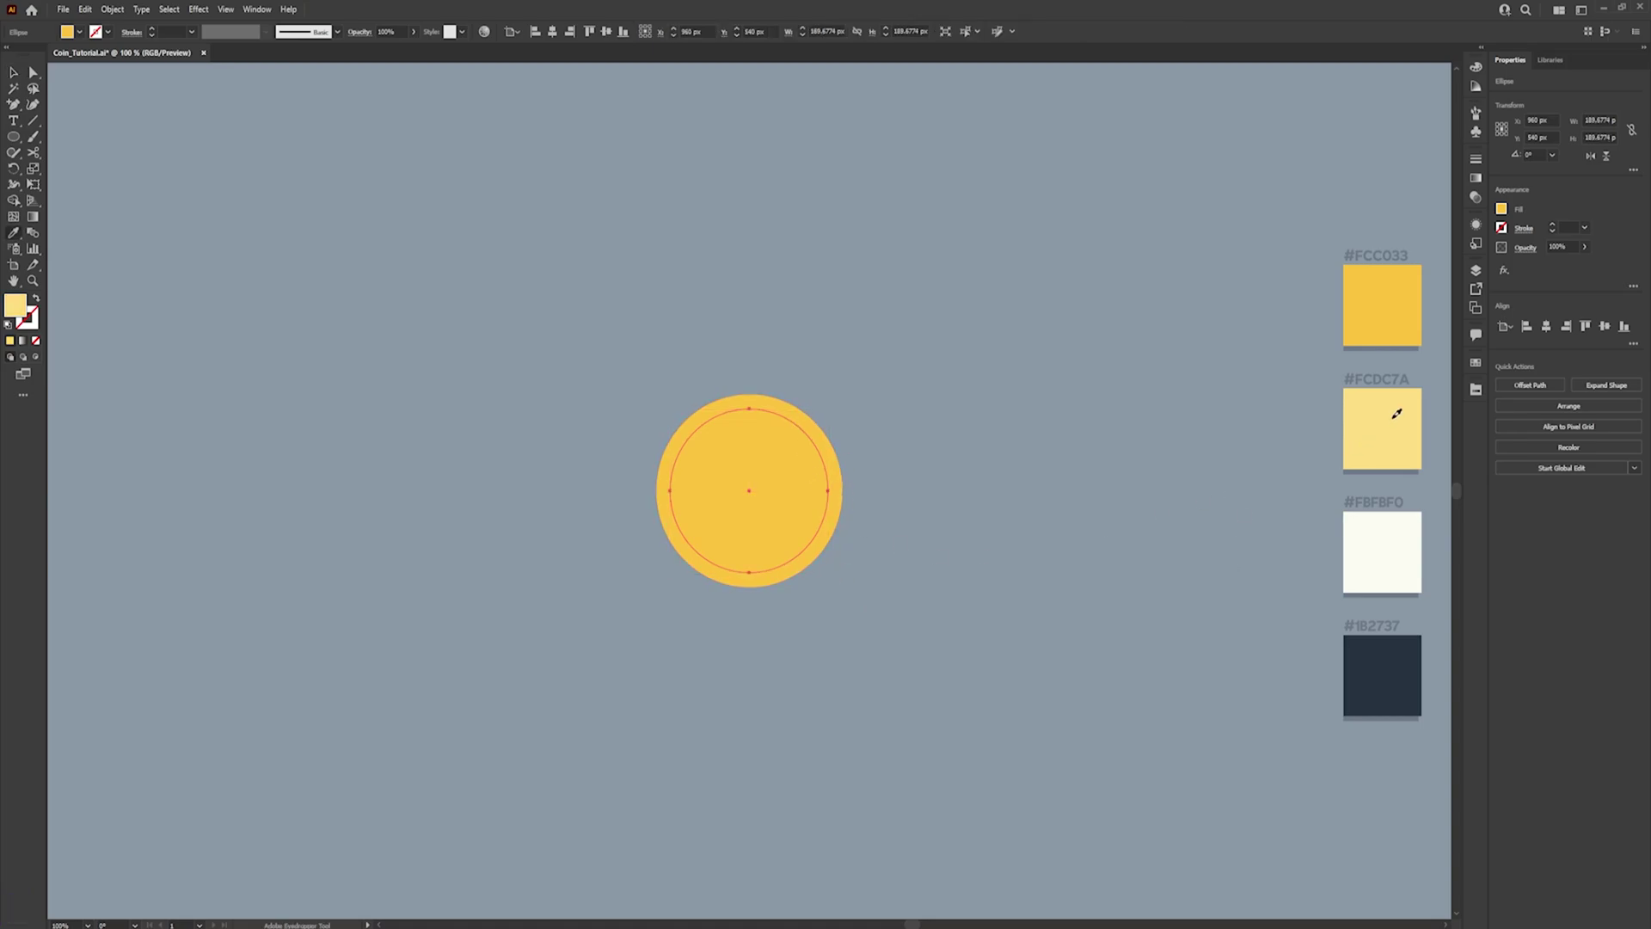
click(1396, 413)
key(v)
click(782, 608)
click(766, 503)
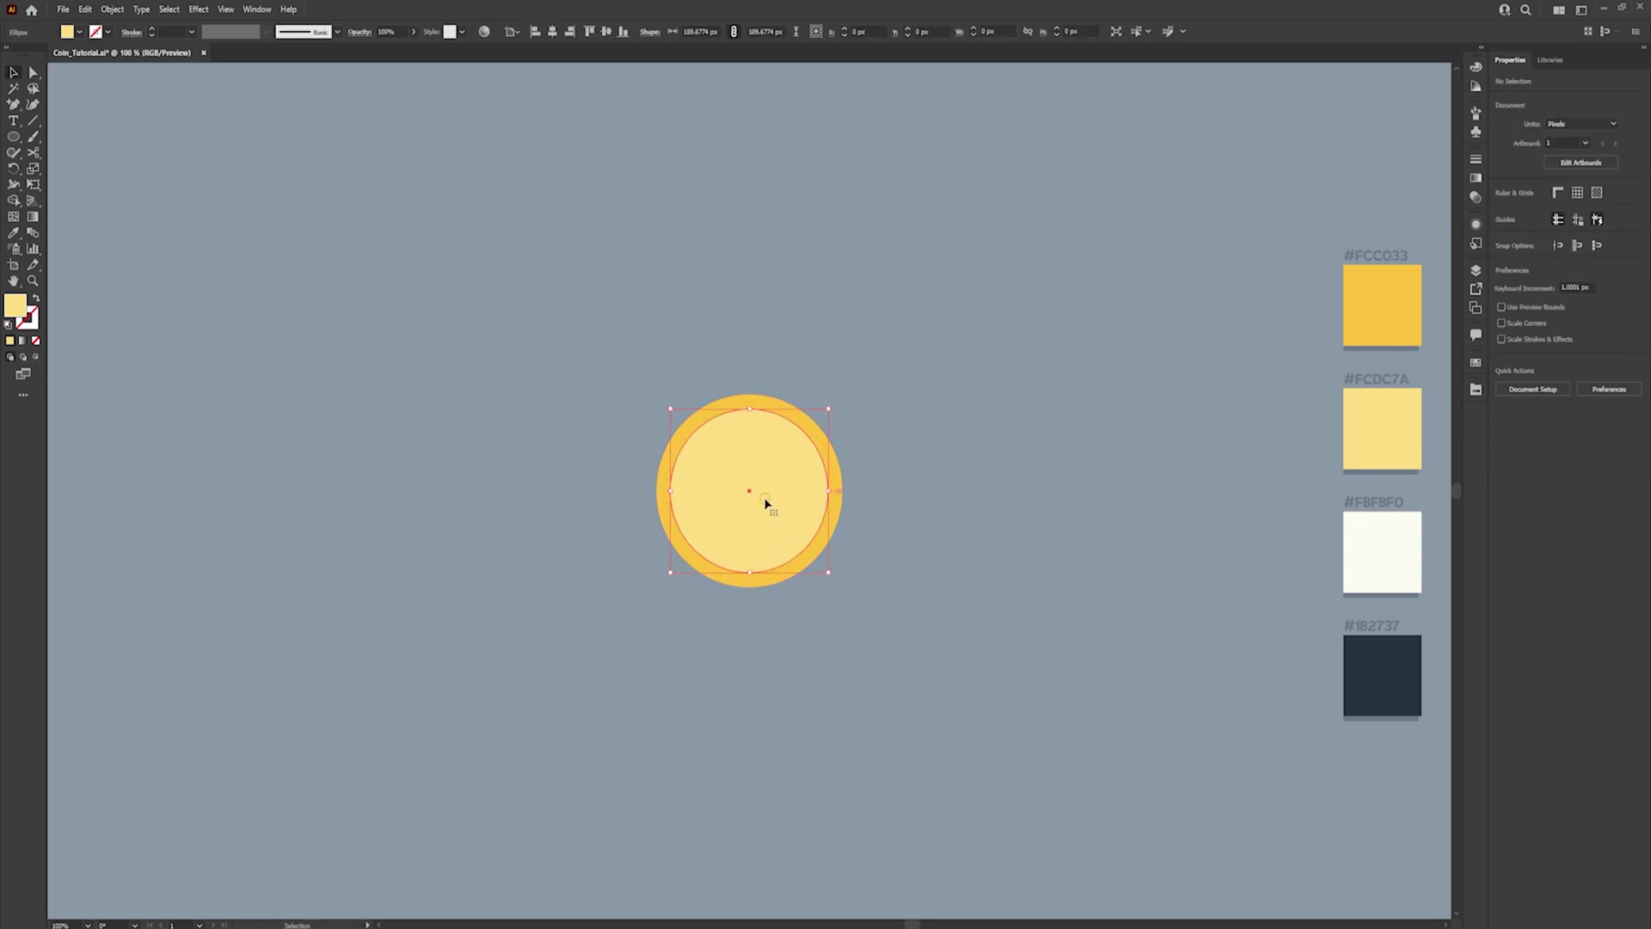
Add a third, smaller concentric circle of about 141 px filled with #FCC033
key(a)
key(ctrl+c)
key(v)
key(ctrl+f)
drag(827, 569, 810, 551)
key(i)
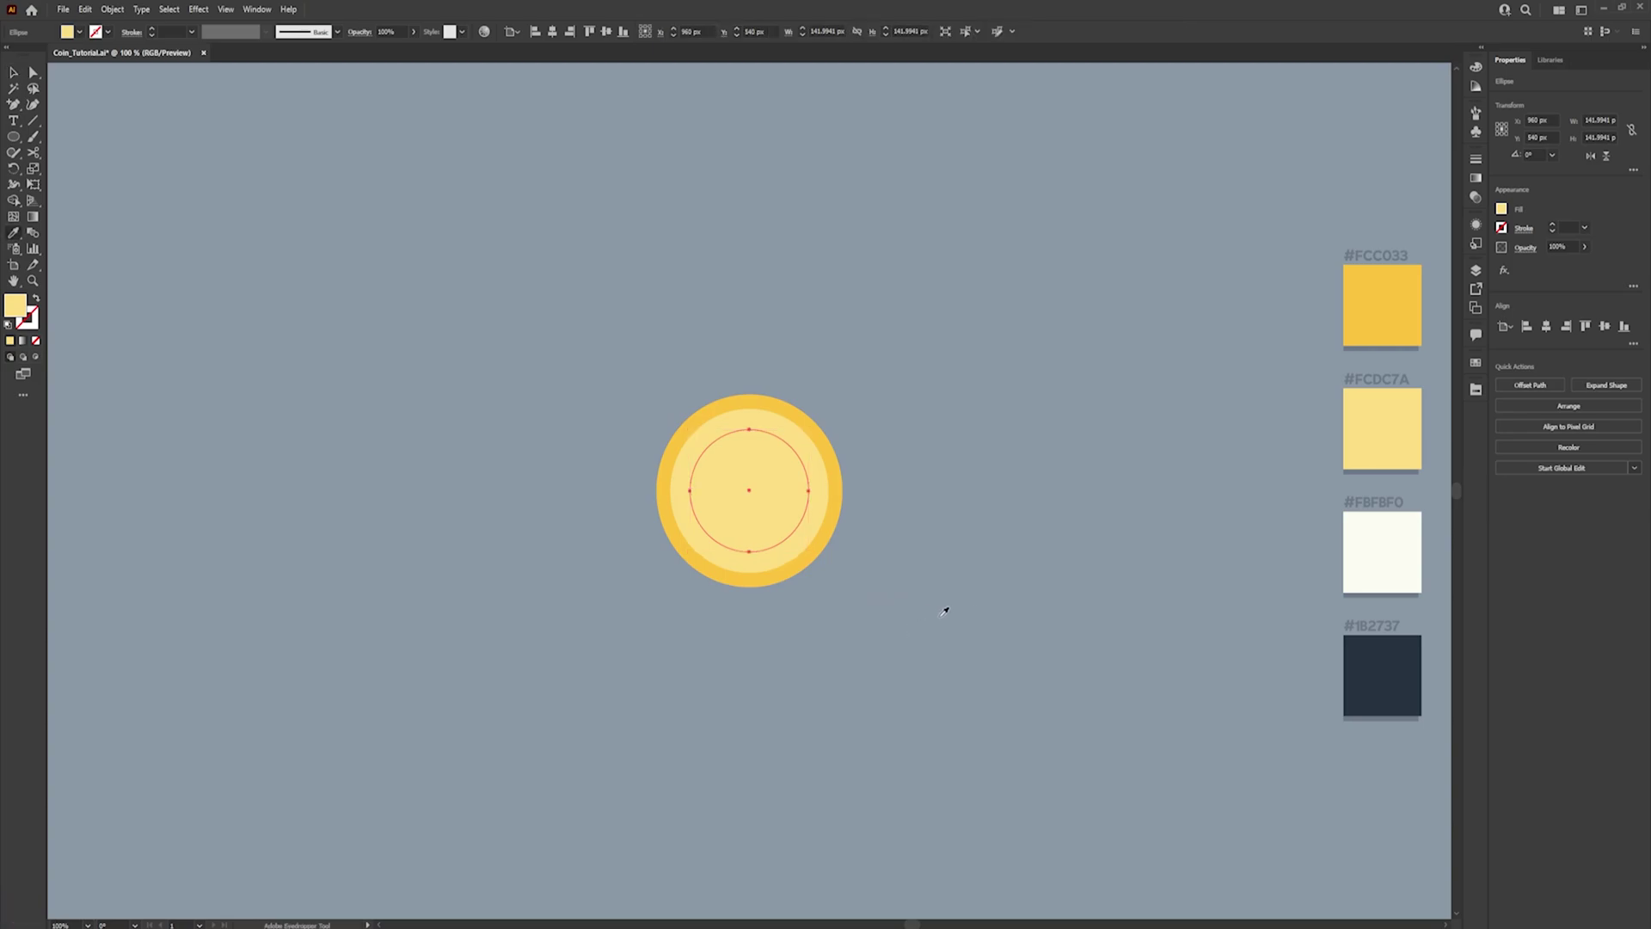
click(1384, 290)
Enlarge the light ring circle slightly and the inner yellow circle to about 159 px
key(v)
click(897, 585)
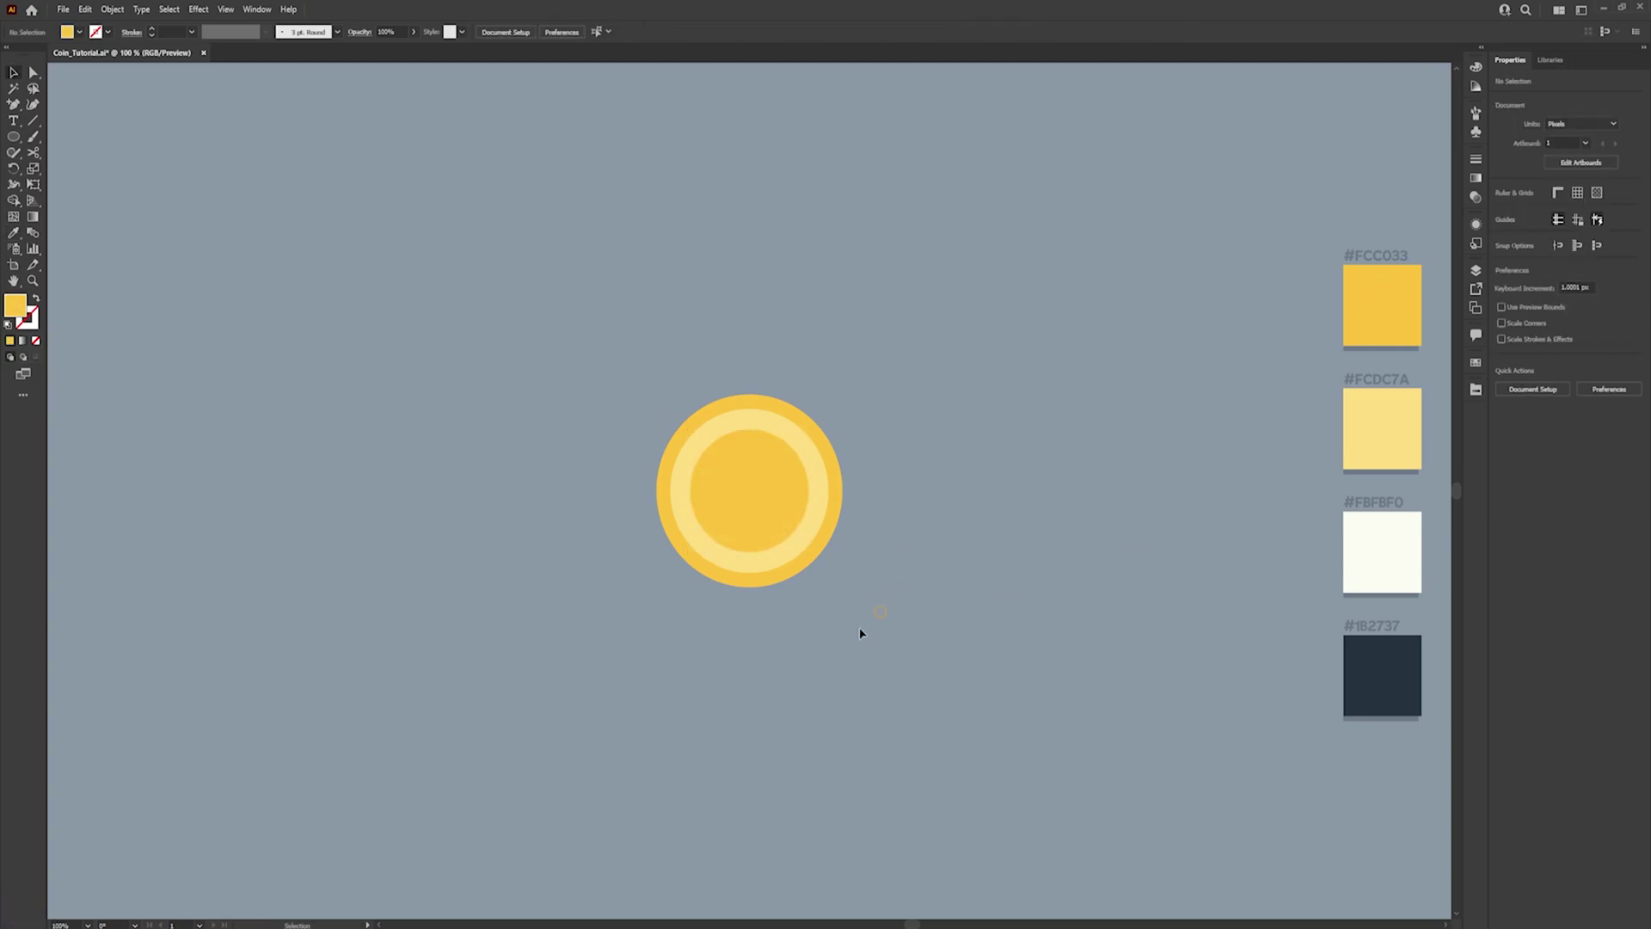
click(823, 514)
drag(829, 572, 838, 582)
click(848, 593)
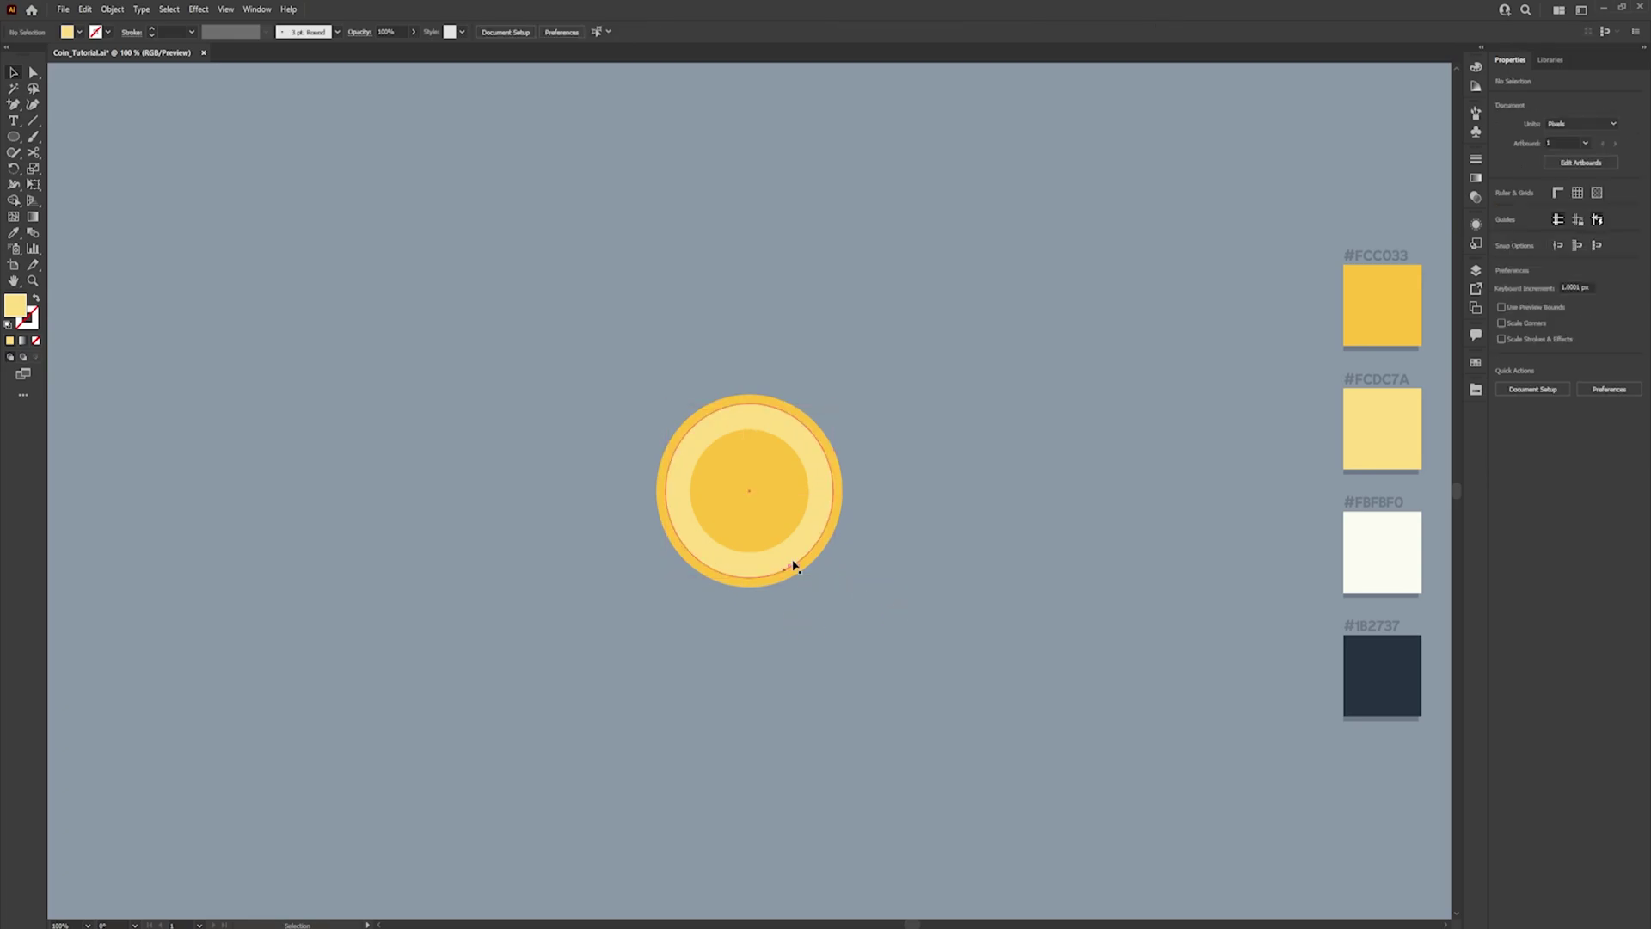
click(787, 504)
click(892, 620)
click(787, 511)
drag(808, 551, 830, 561)
Stack a duplicate of the inner yellow circle directly in front of it
click(903, 582)
click(769, 564)
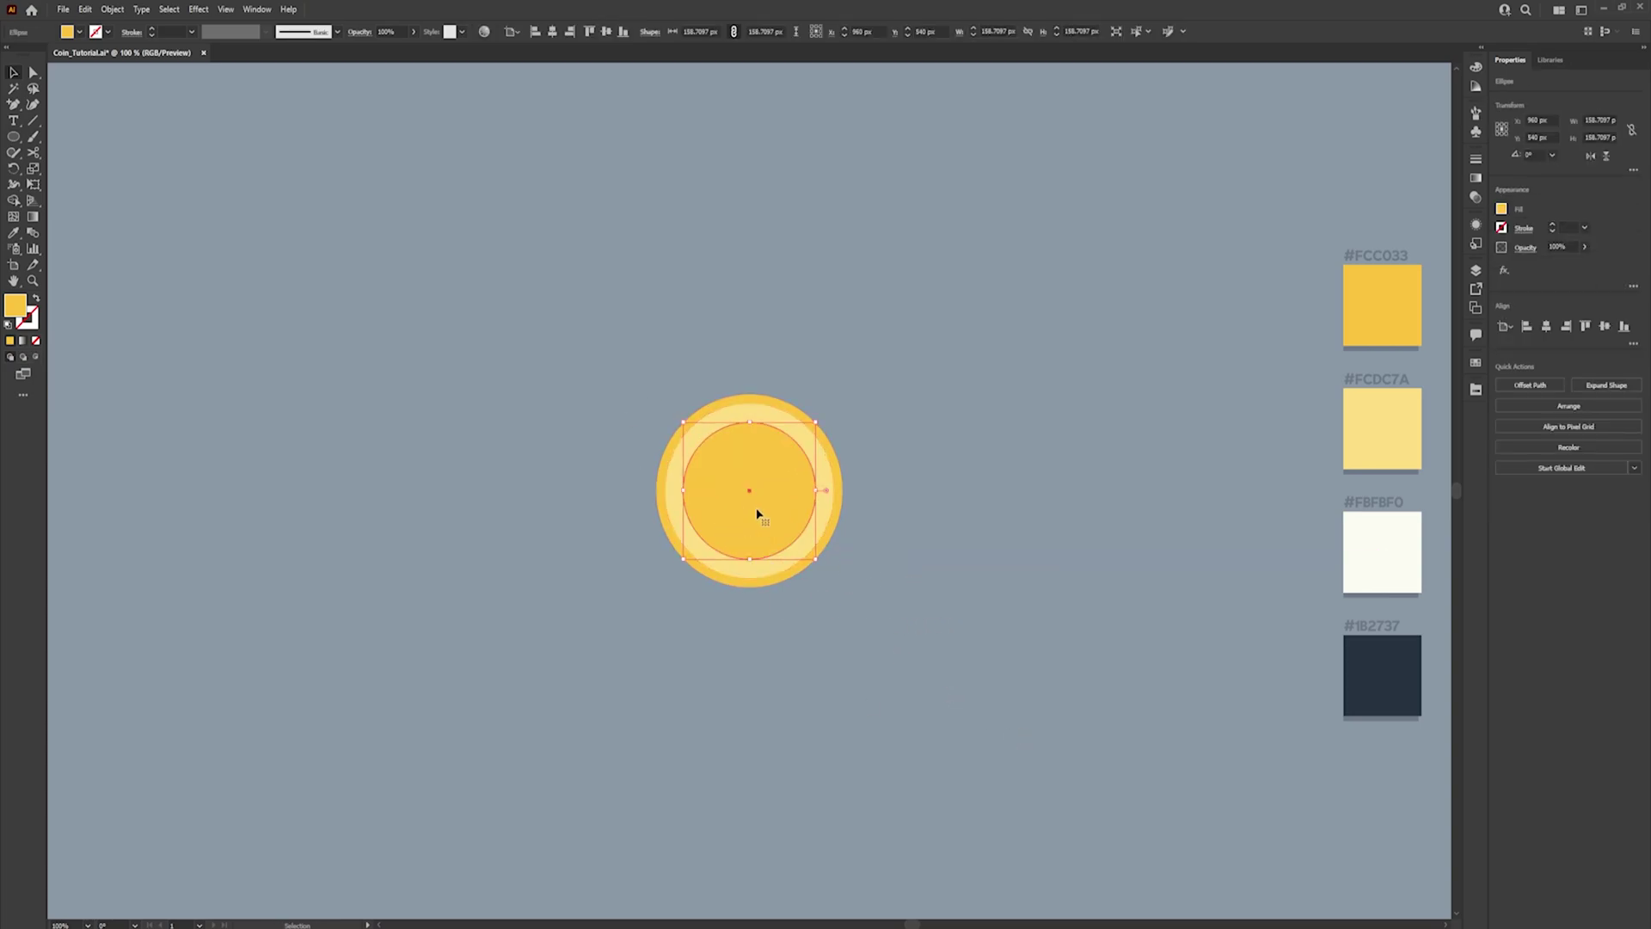
key(ctrl+c)
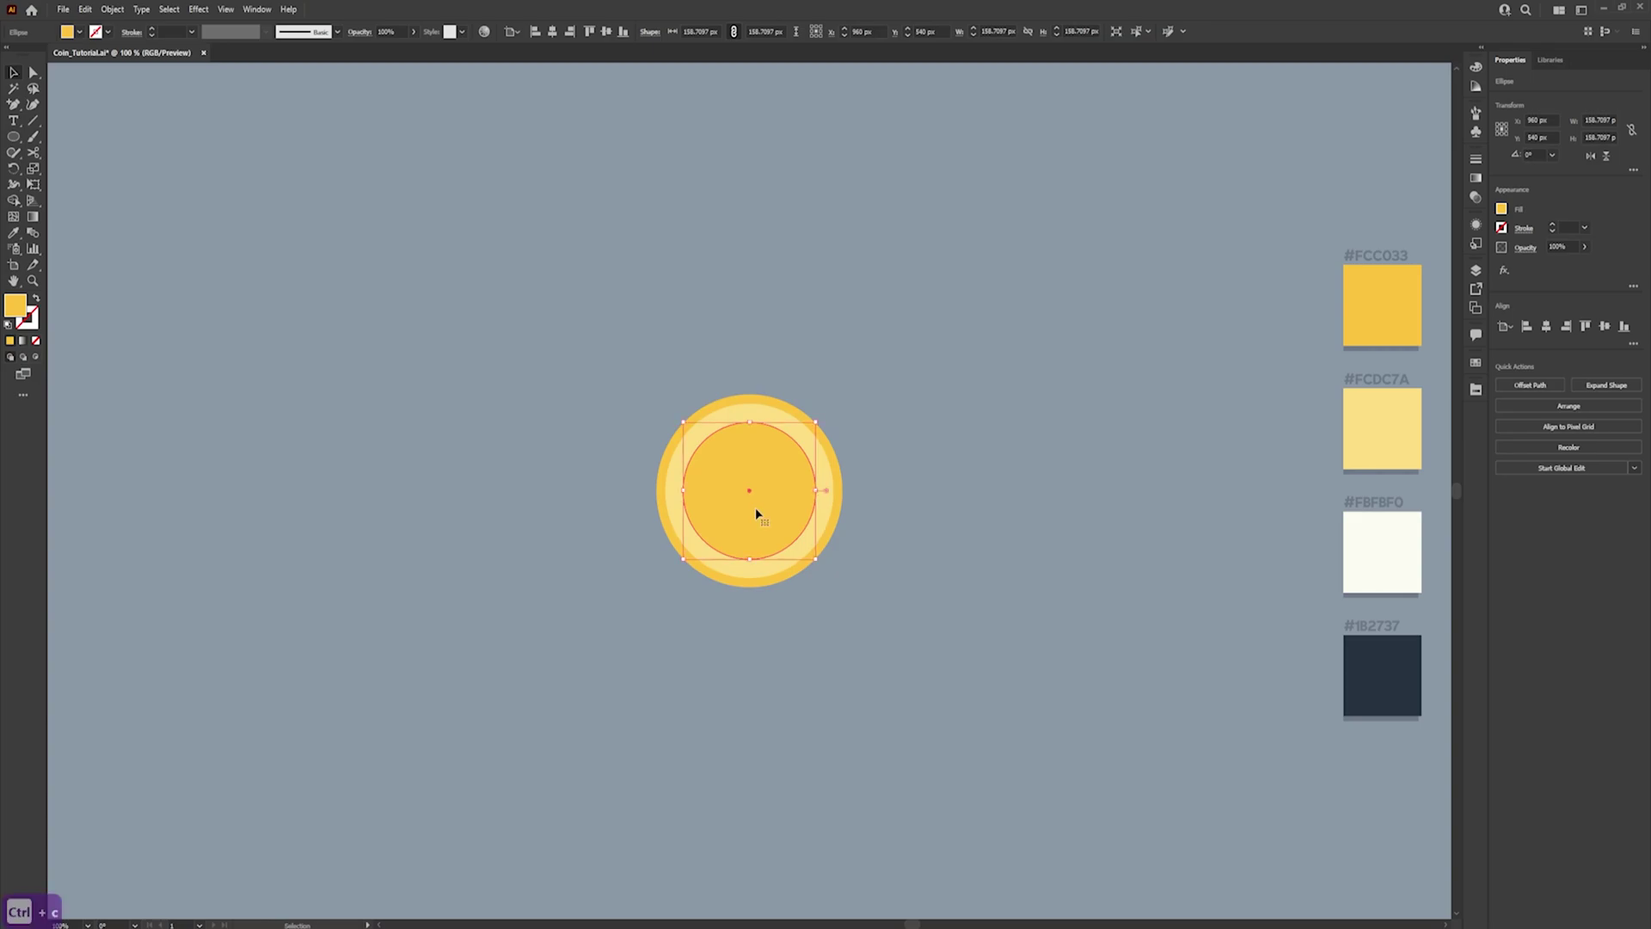
key(ctrl+f)
key(v)
Fill the top inner circle with dark #1B2737, undoing an accidental action
key(i)
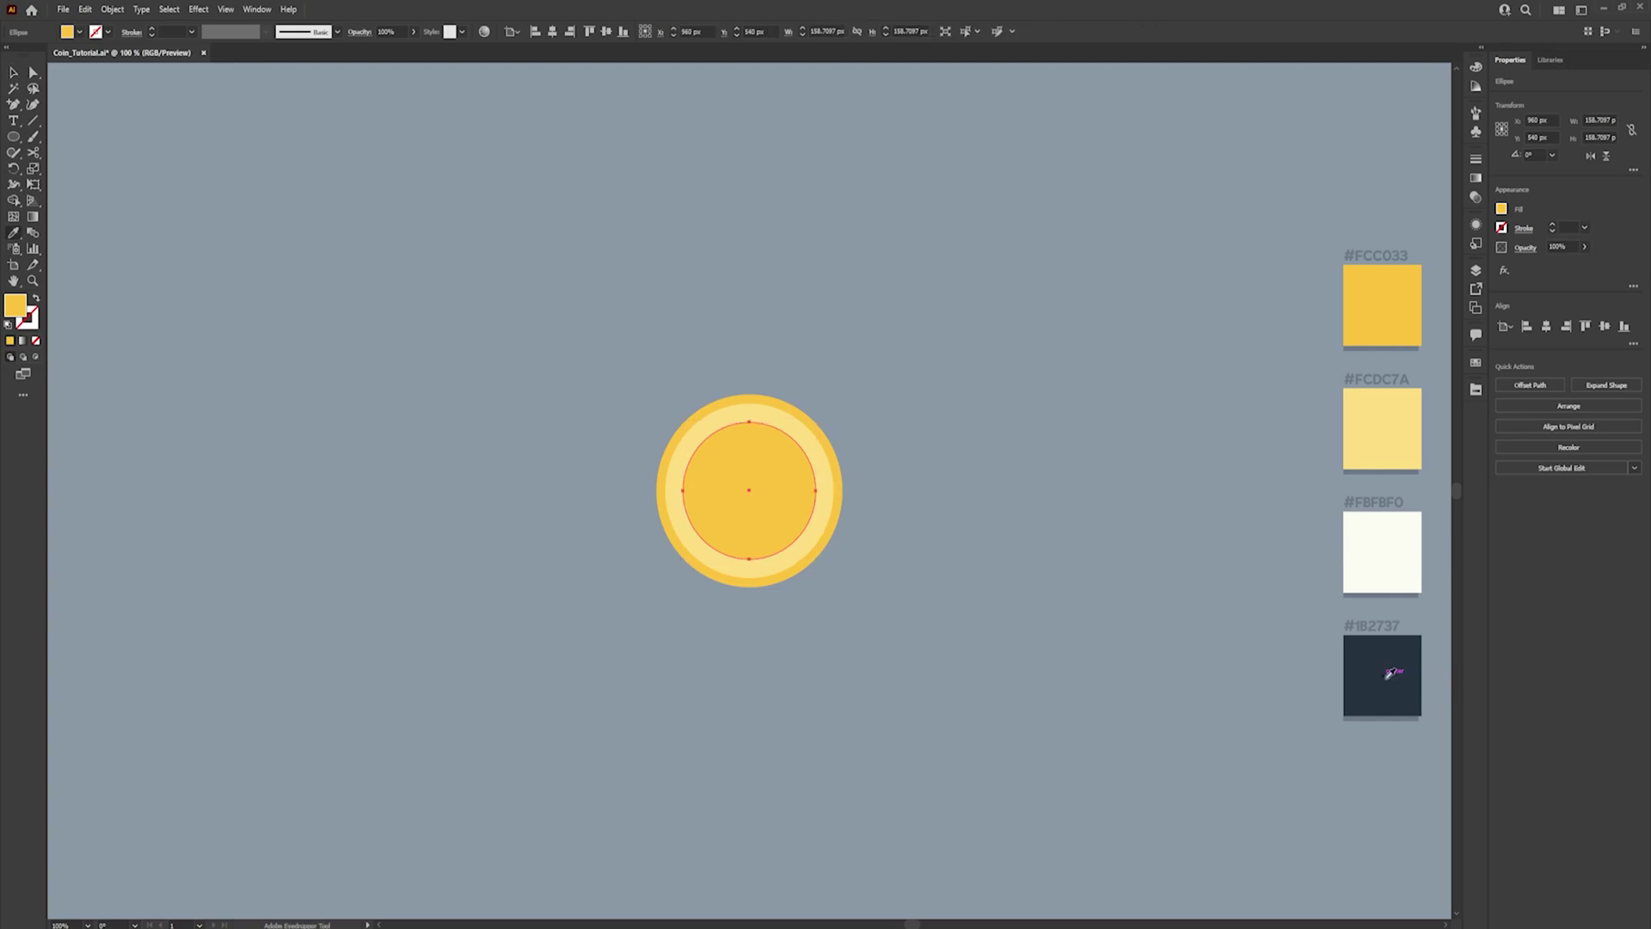
click(1384, 672)
key(b)
key(ctrl+shift+a)
key(ctrl+z)
key(v)
click(982, 569)
click(793, 484)
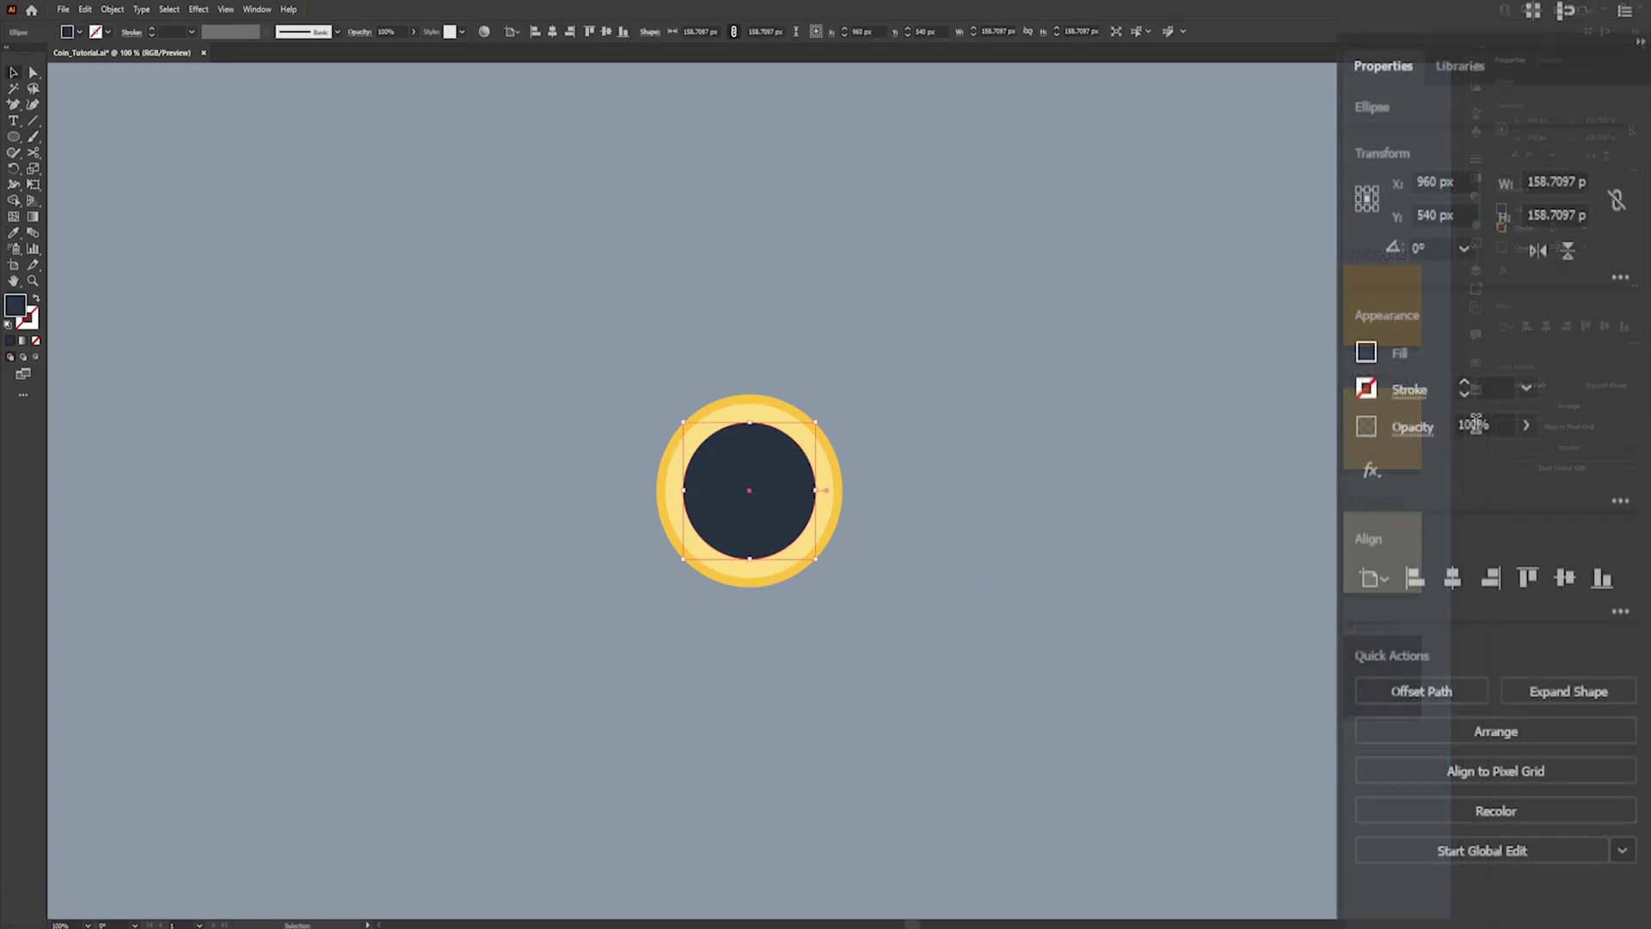
Set the dark circle's opacity to 15%, after first trying 20%
click(1492, 421)
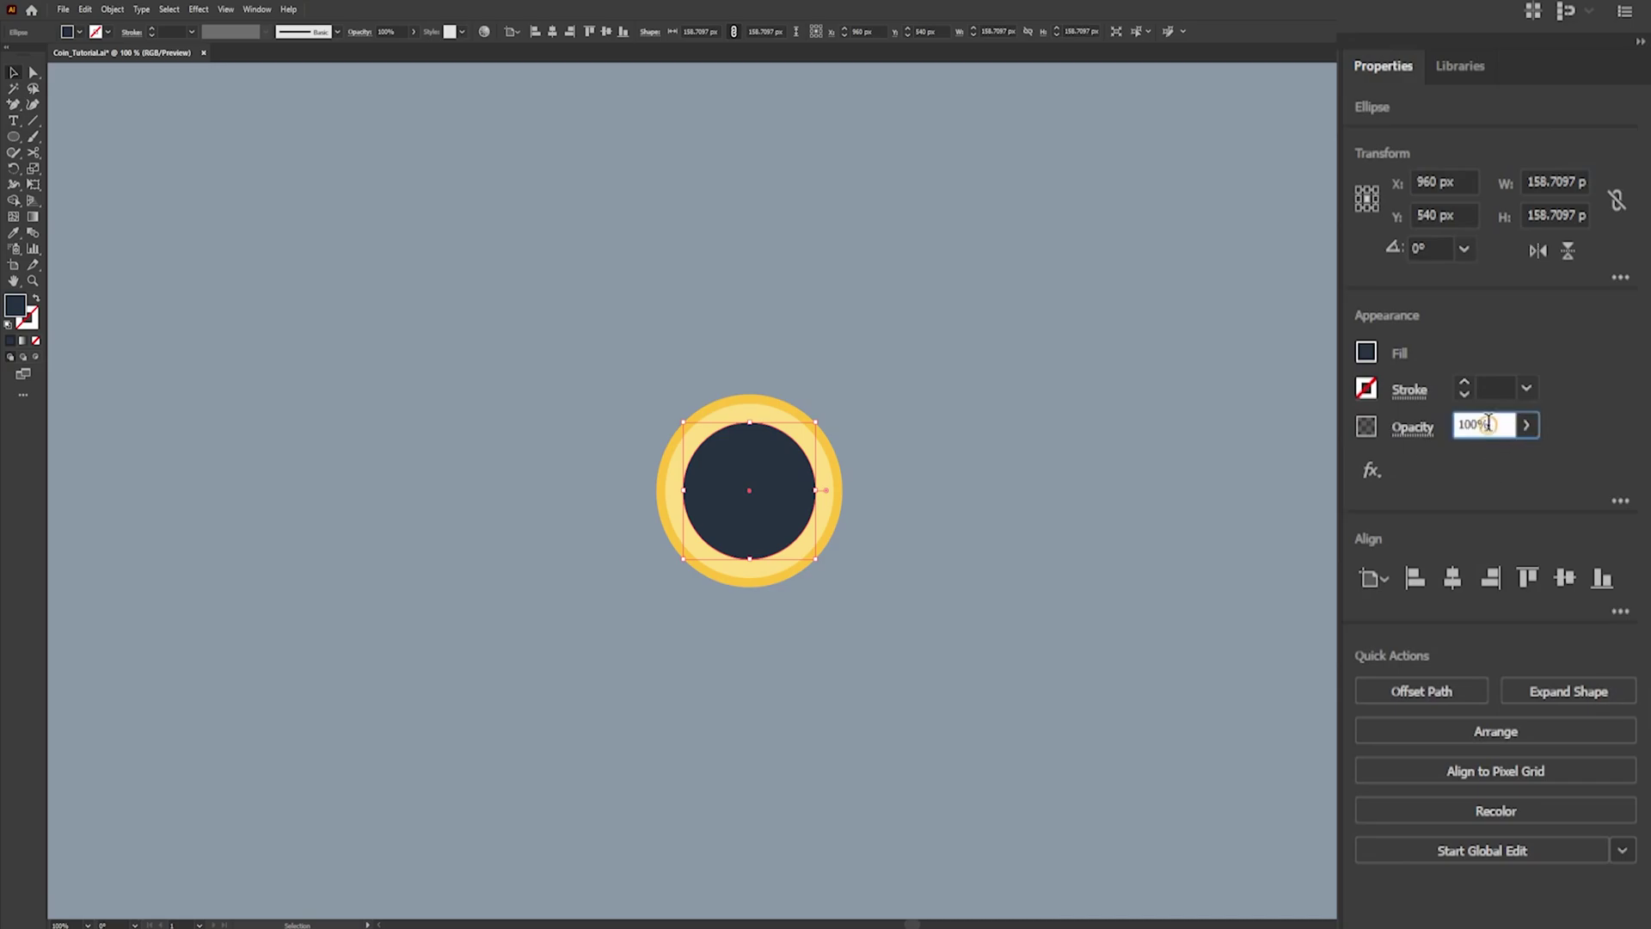
text(20)
key(Return)
click(786, 663)
click(817, 558)
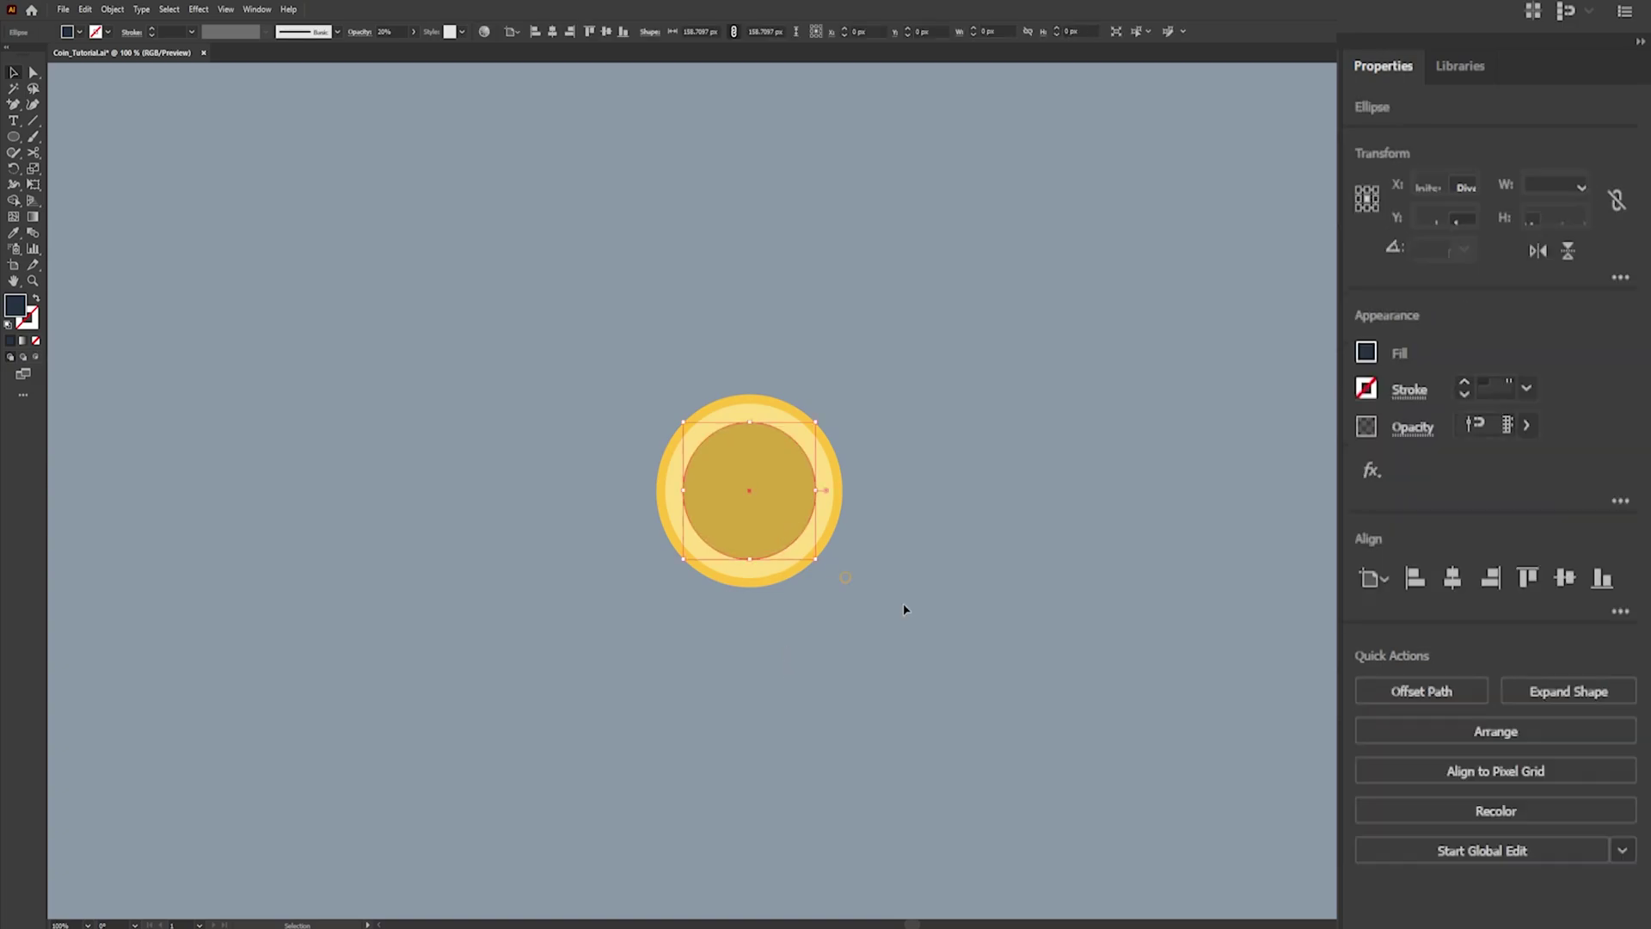
click(1488, 428)
key(BackSpace)
key(BackSpace)
key(BackSpace)
text(15)
key(Return)
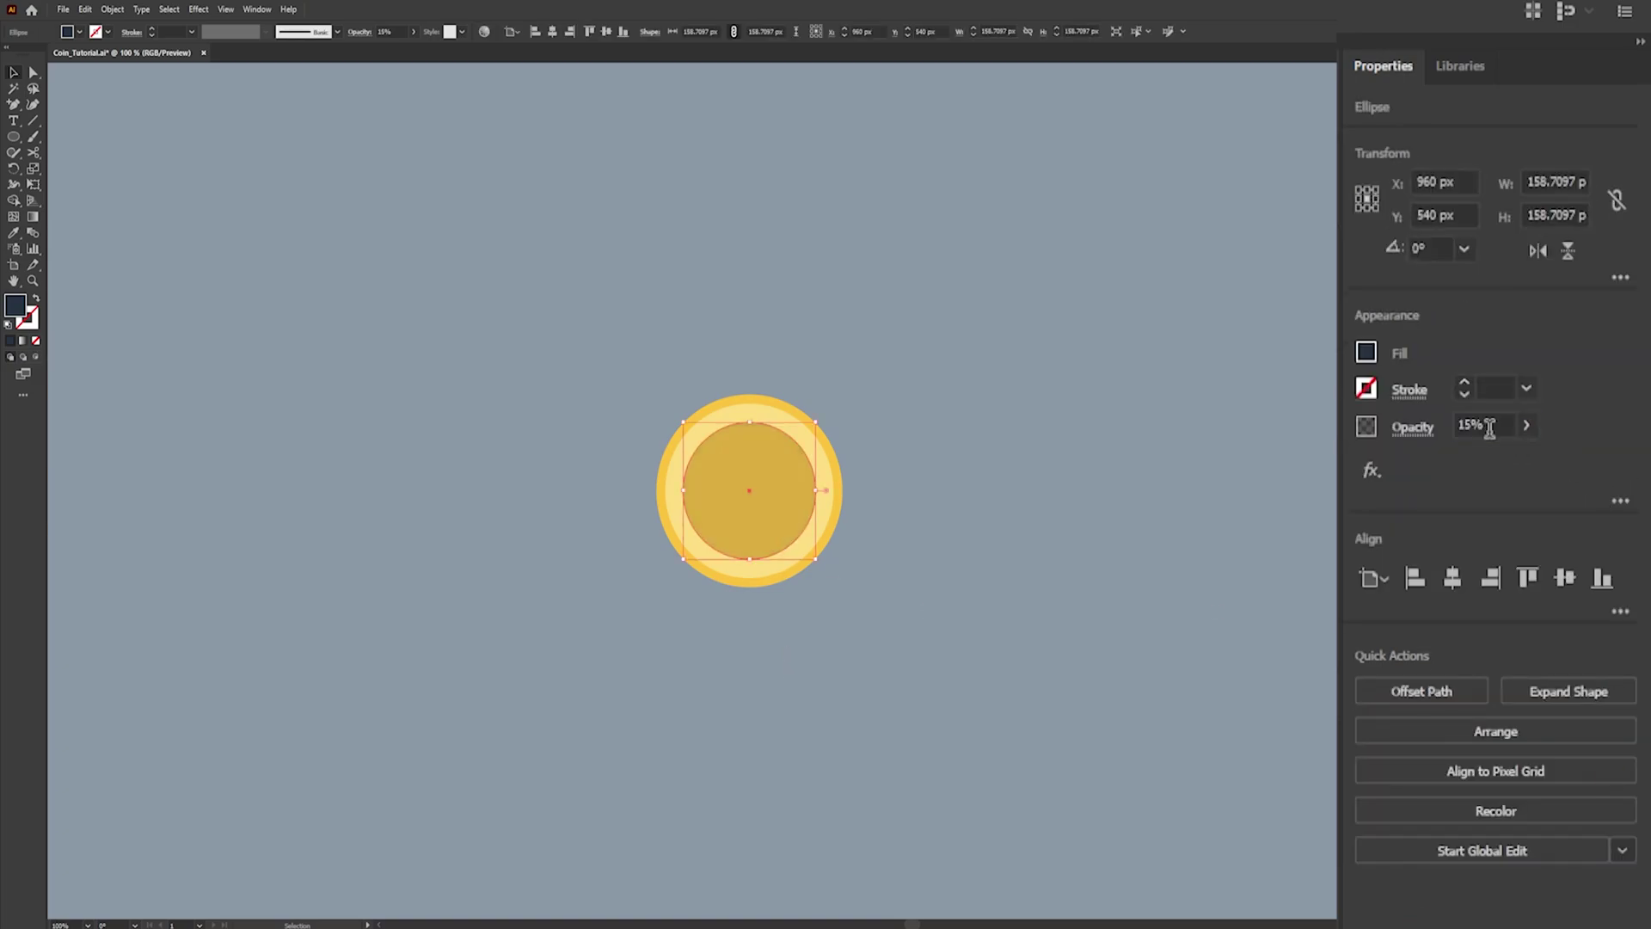
Add a smaller copy of about 148 px on top, filled with #FCC033
click(977, 500)
click(792, 566)
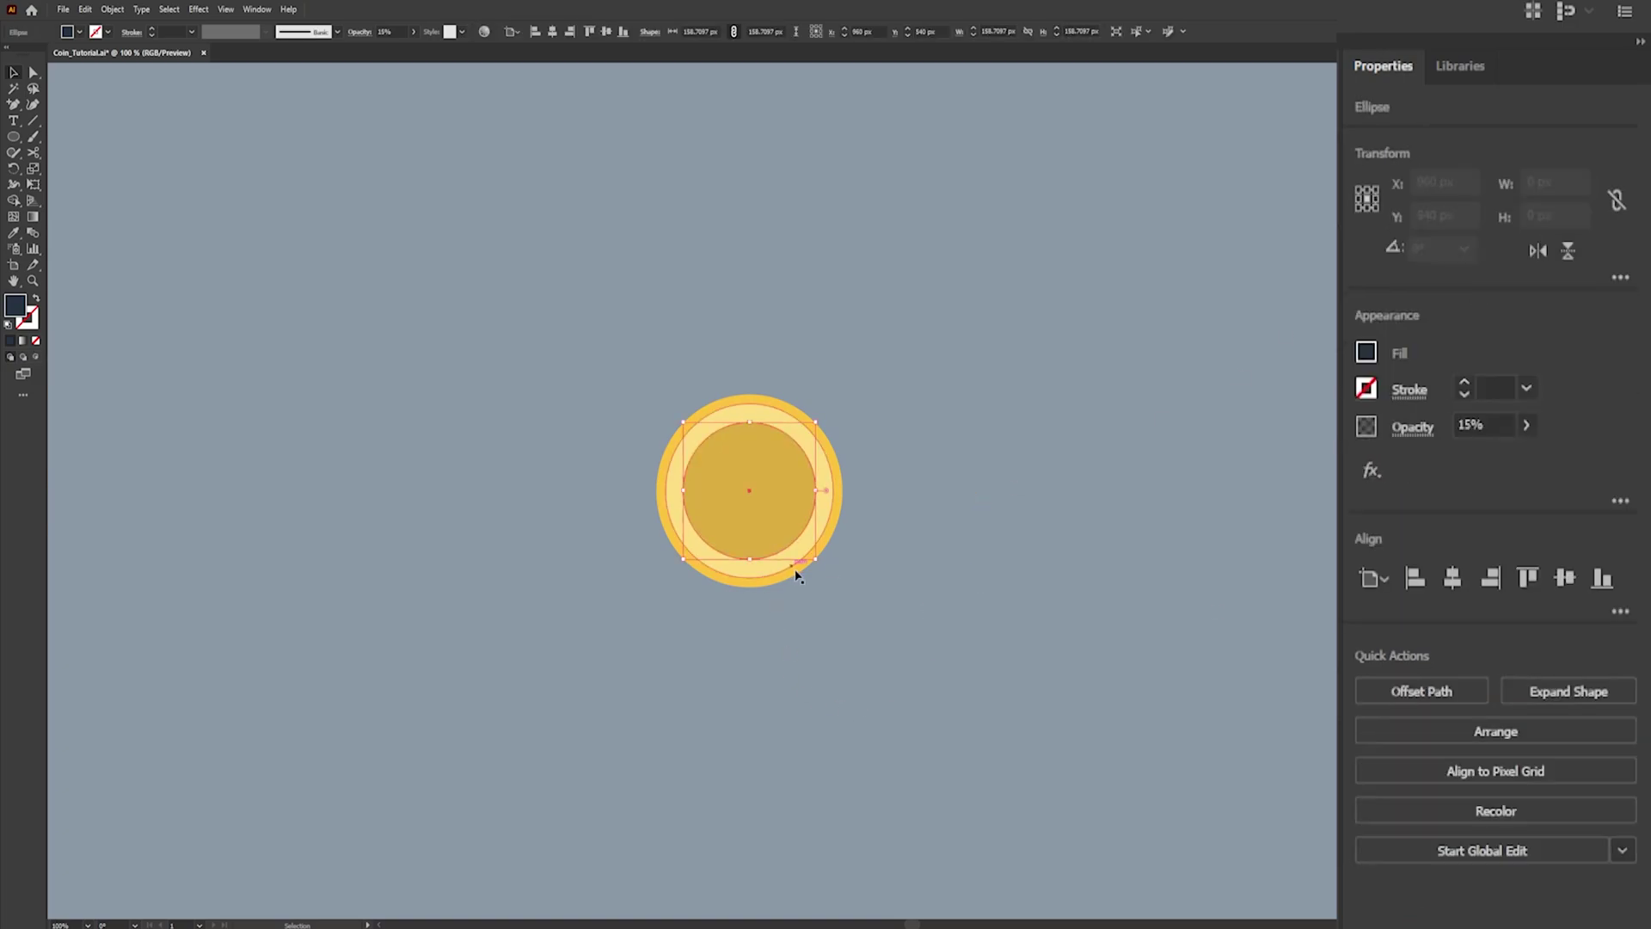
key(ctrl+c)
key(ctrl+f)
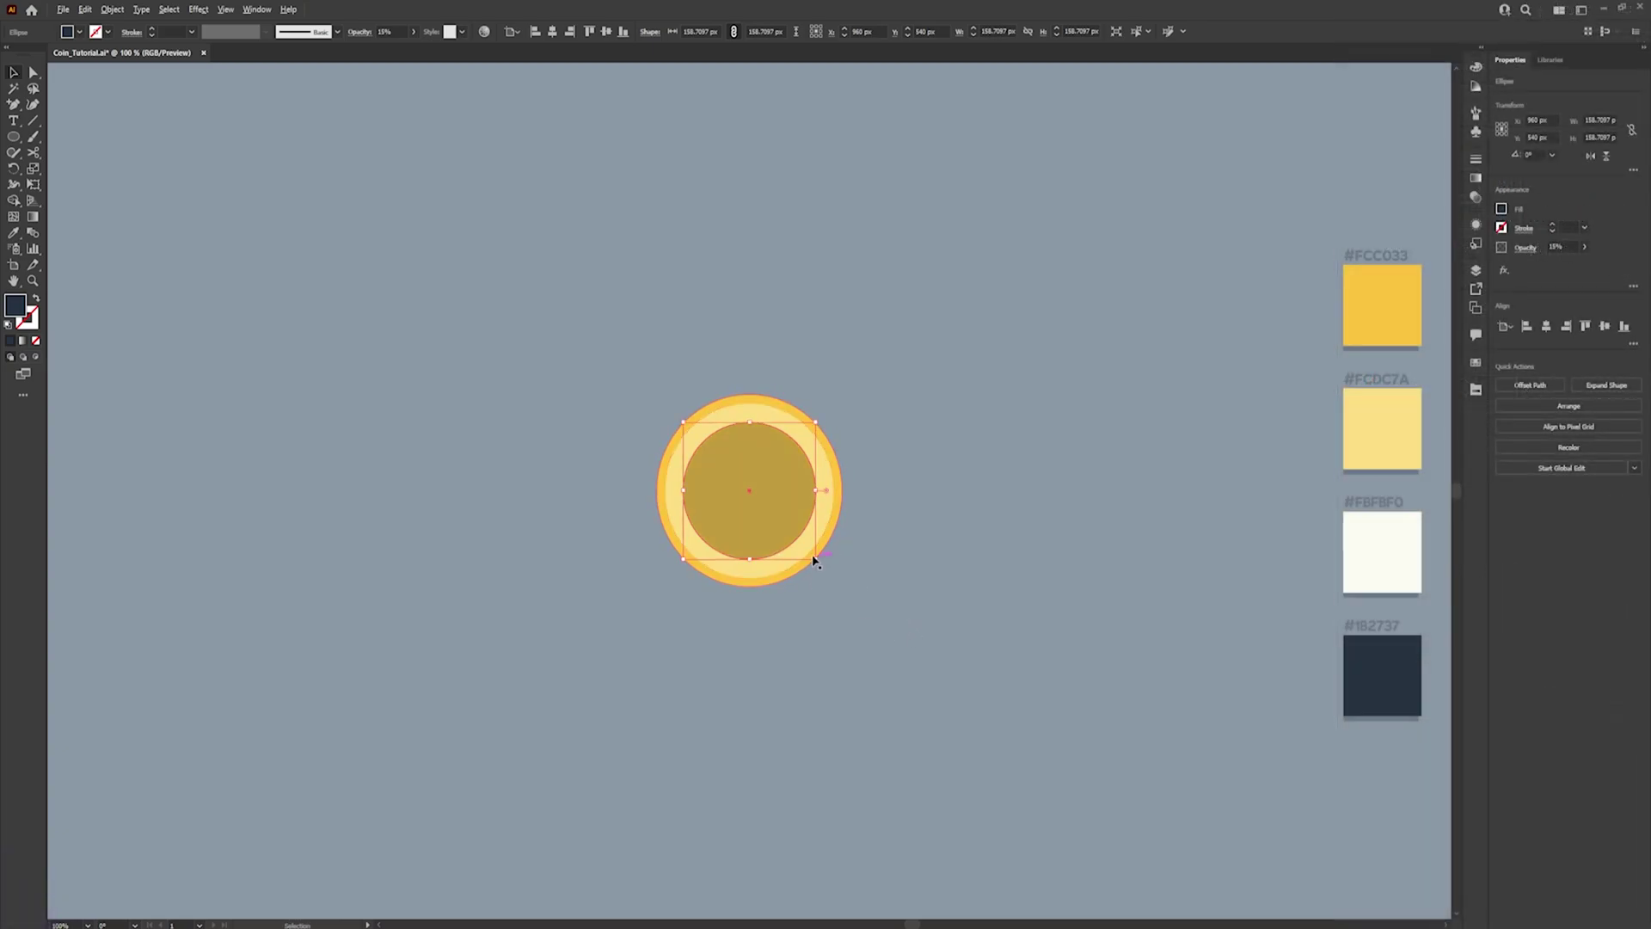
scroll(811, 560, up, 5)
scroll(1036, 770, down, 3)
drag(1035, 771, 882, 710)
scroll(924, 701, down, 2)
key(m)
click(1332, 455)
Deselect the coin shapes and view the artboard at 100% centred
key(v)
click(811, 705)
scroll(884, 700, down, 1)
key(ctrl+1)
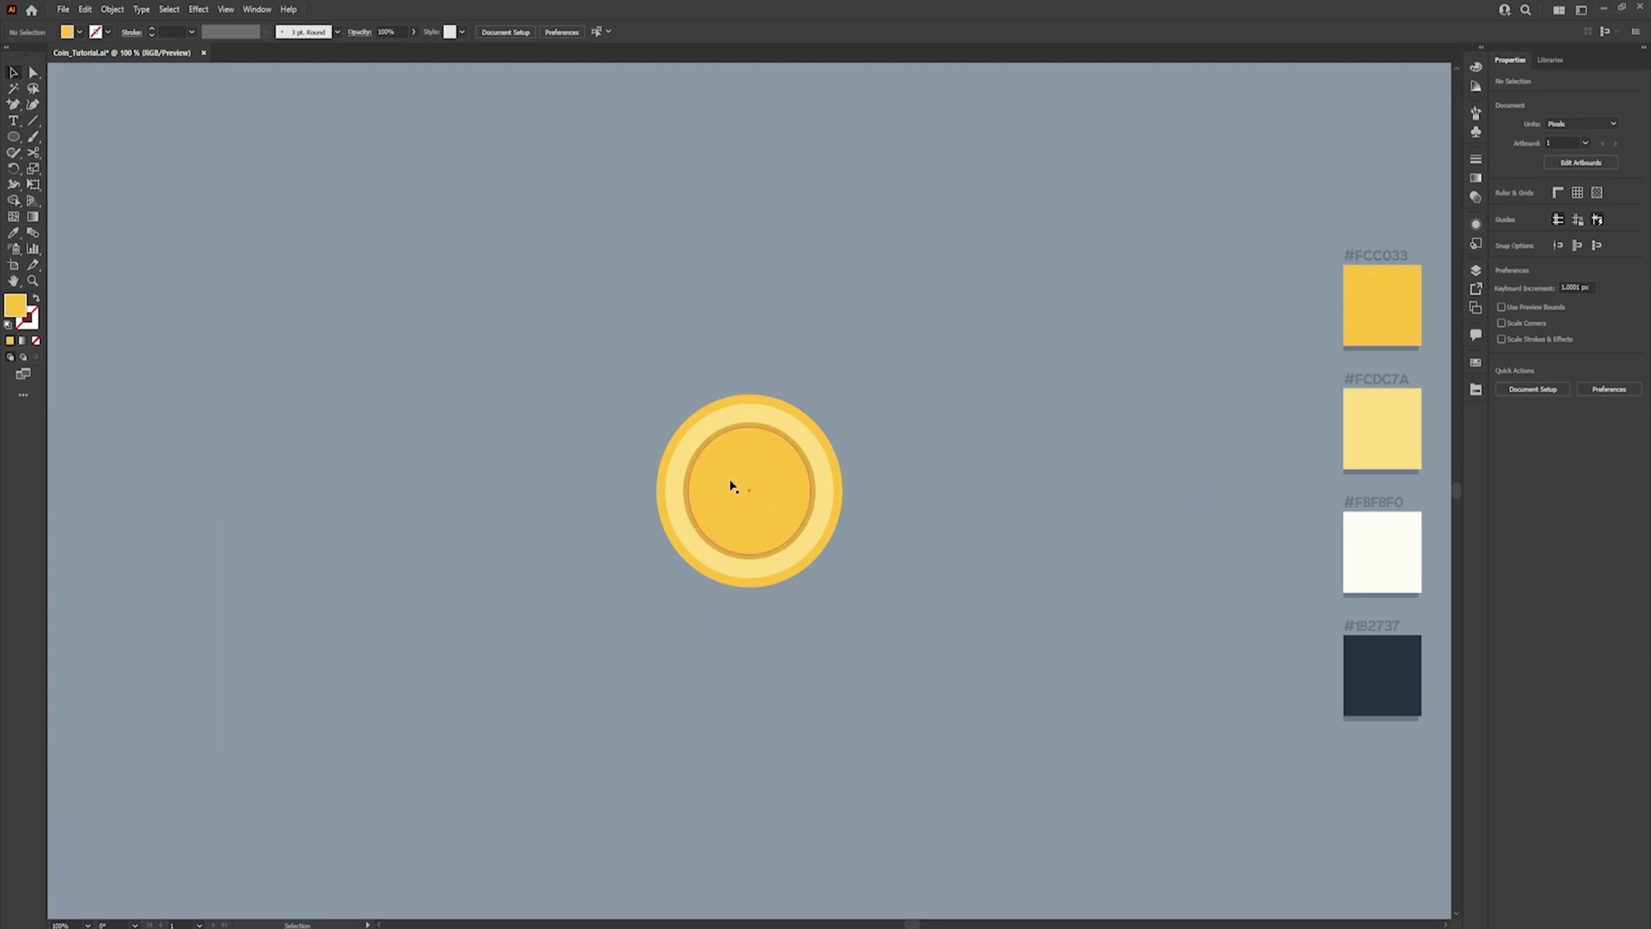
Draw a narrow 29 × 127 px yellow bar right of the coin, then select the circles
drag(13, 138, 105, 138)
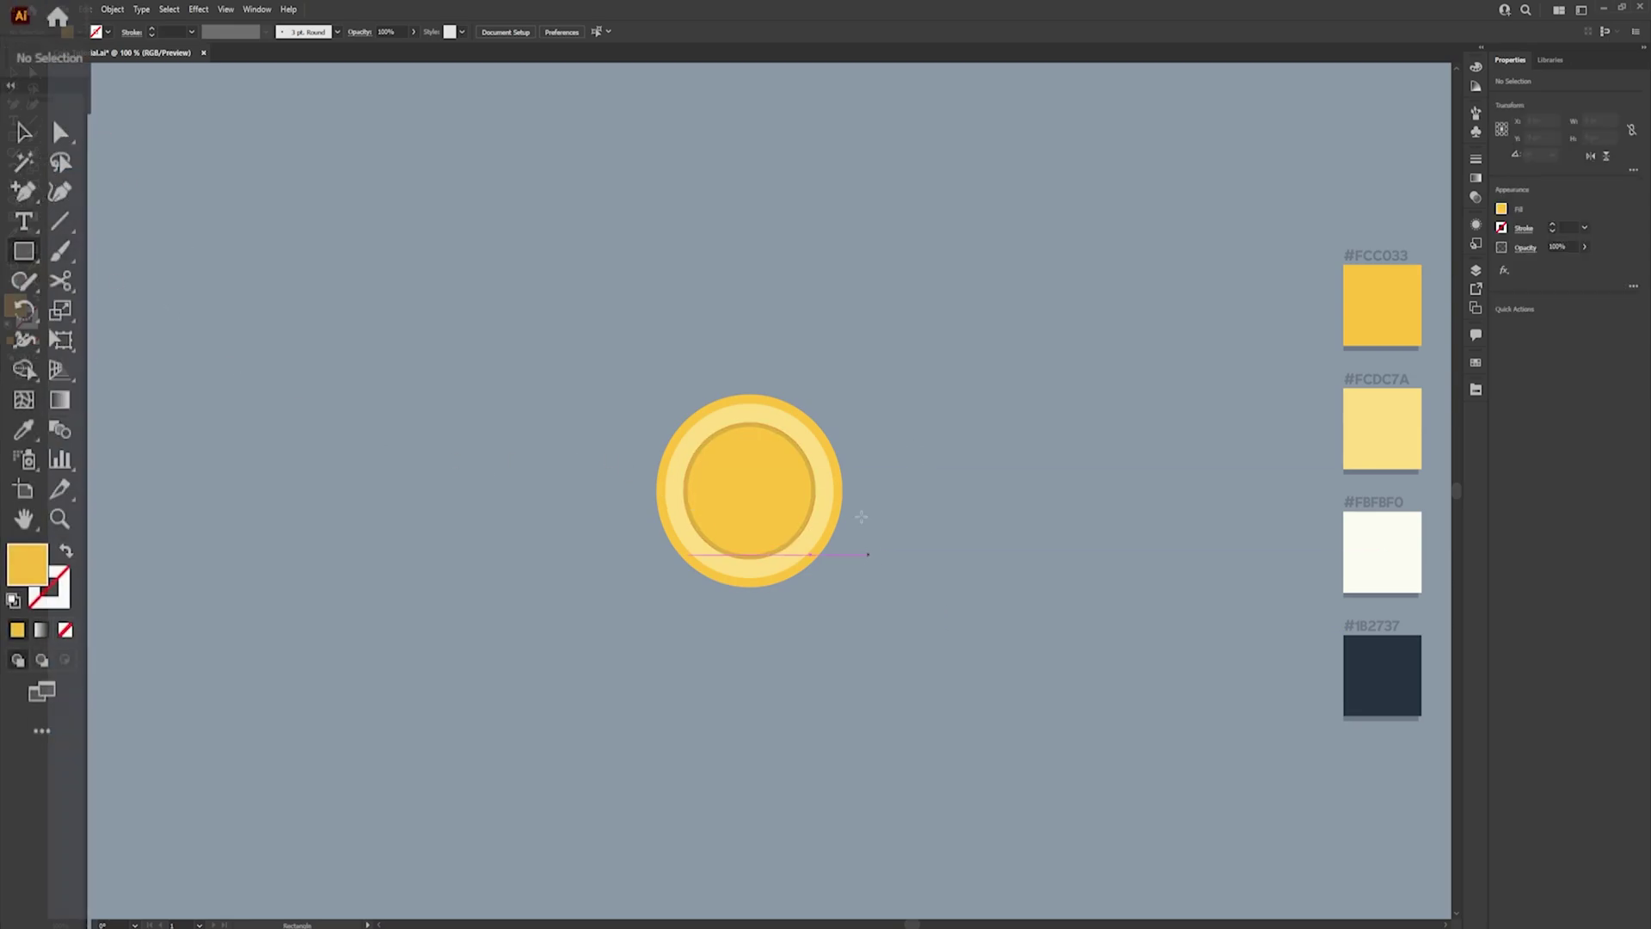
drag(742, 441, 943, 553)
key(v)
click(902, 595)
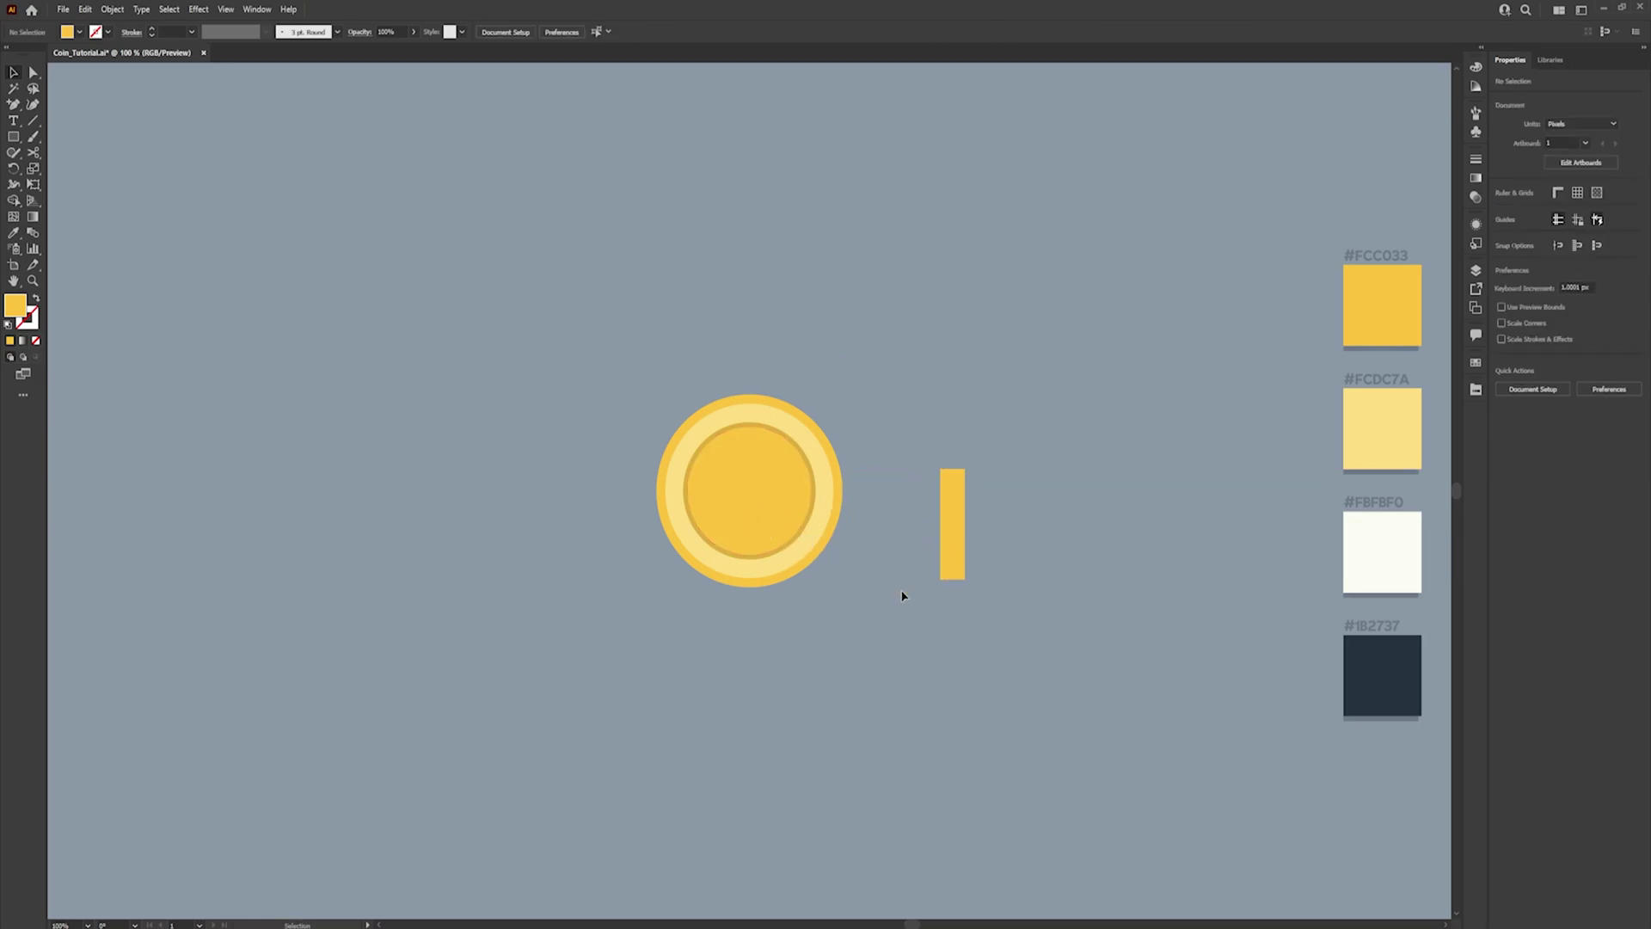
key(ctrl+alt+2)
drag(531, 365, 869, 711)
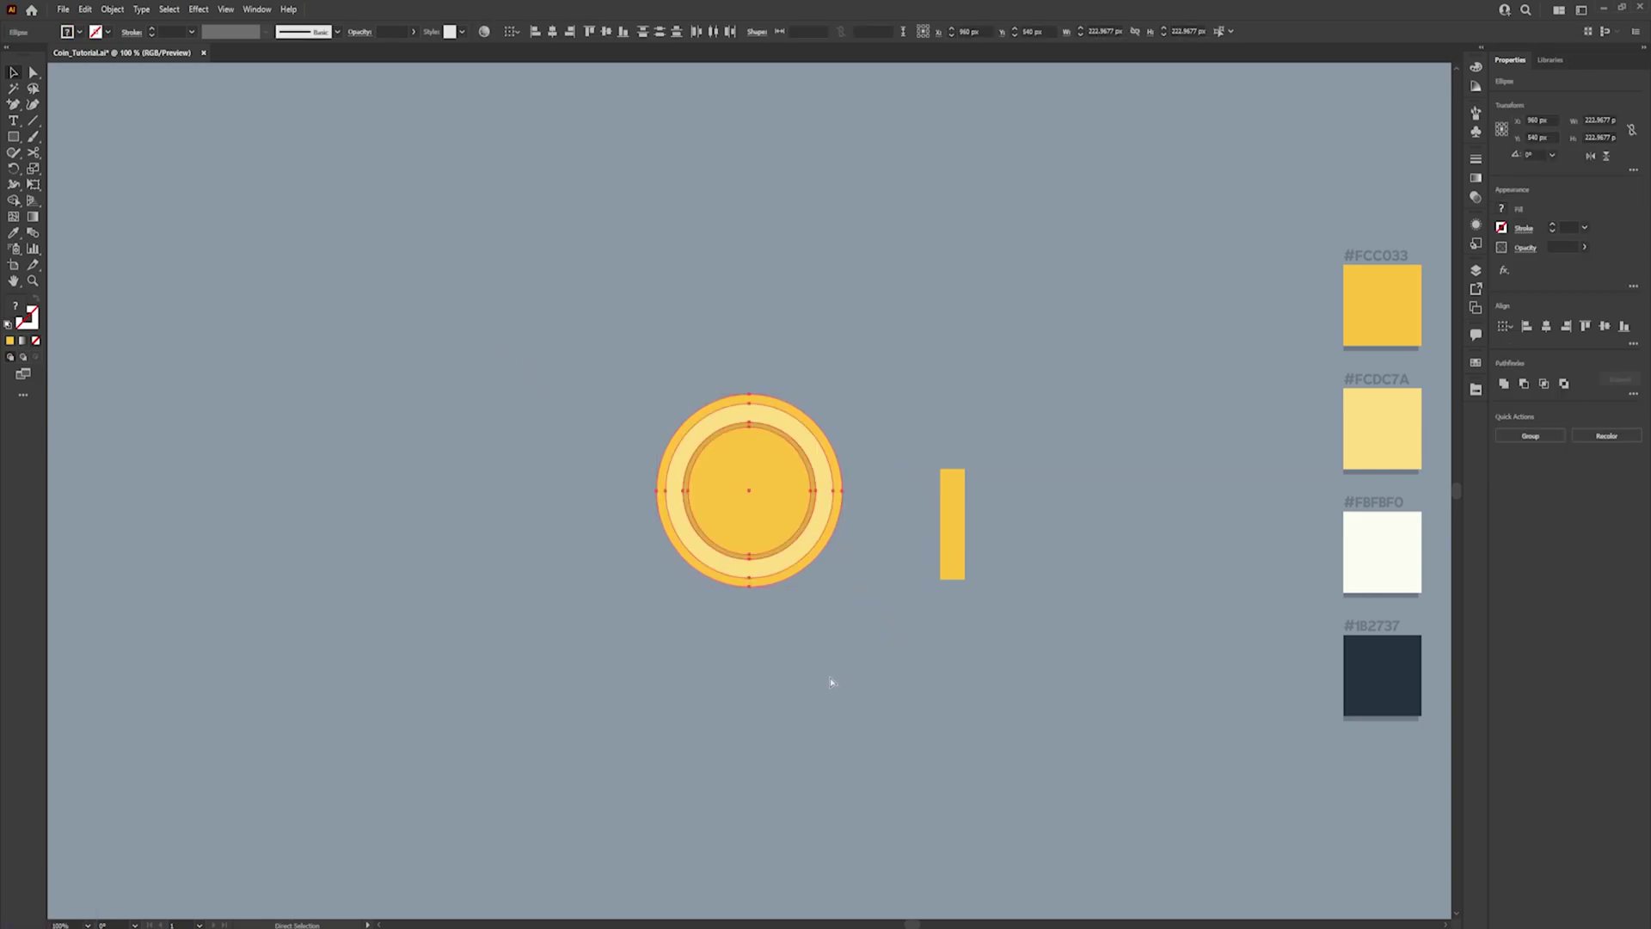
Group the coin's circles together with Ctrl+G
key(ctrl+g)
click(851, 648)
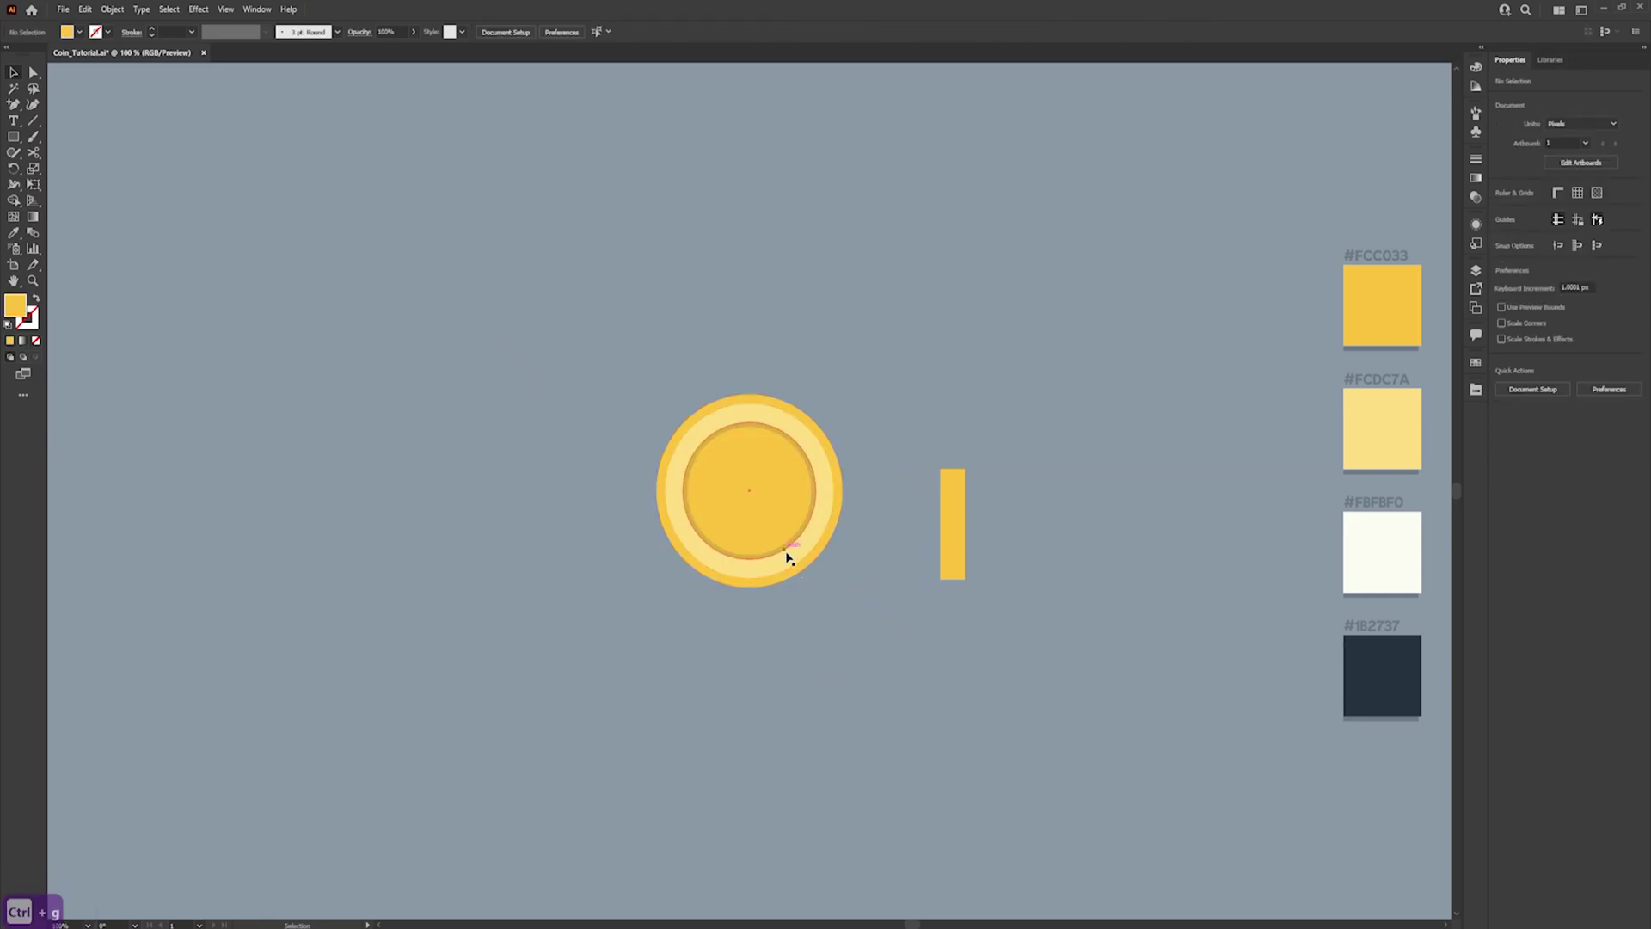
click(726, 509)
click(727, 511)
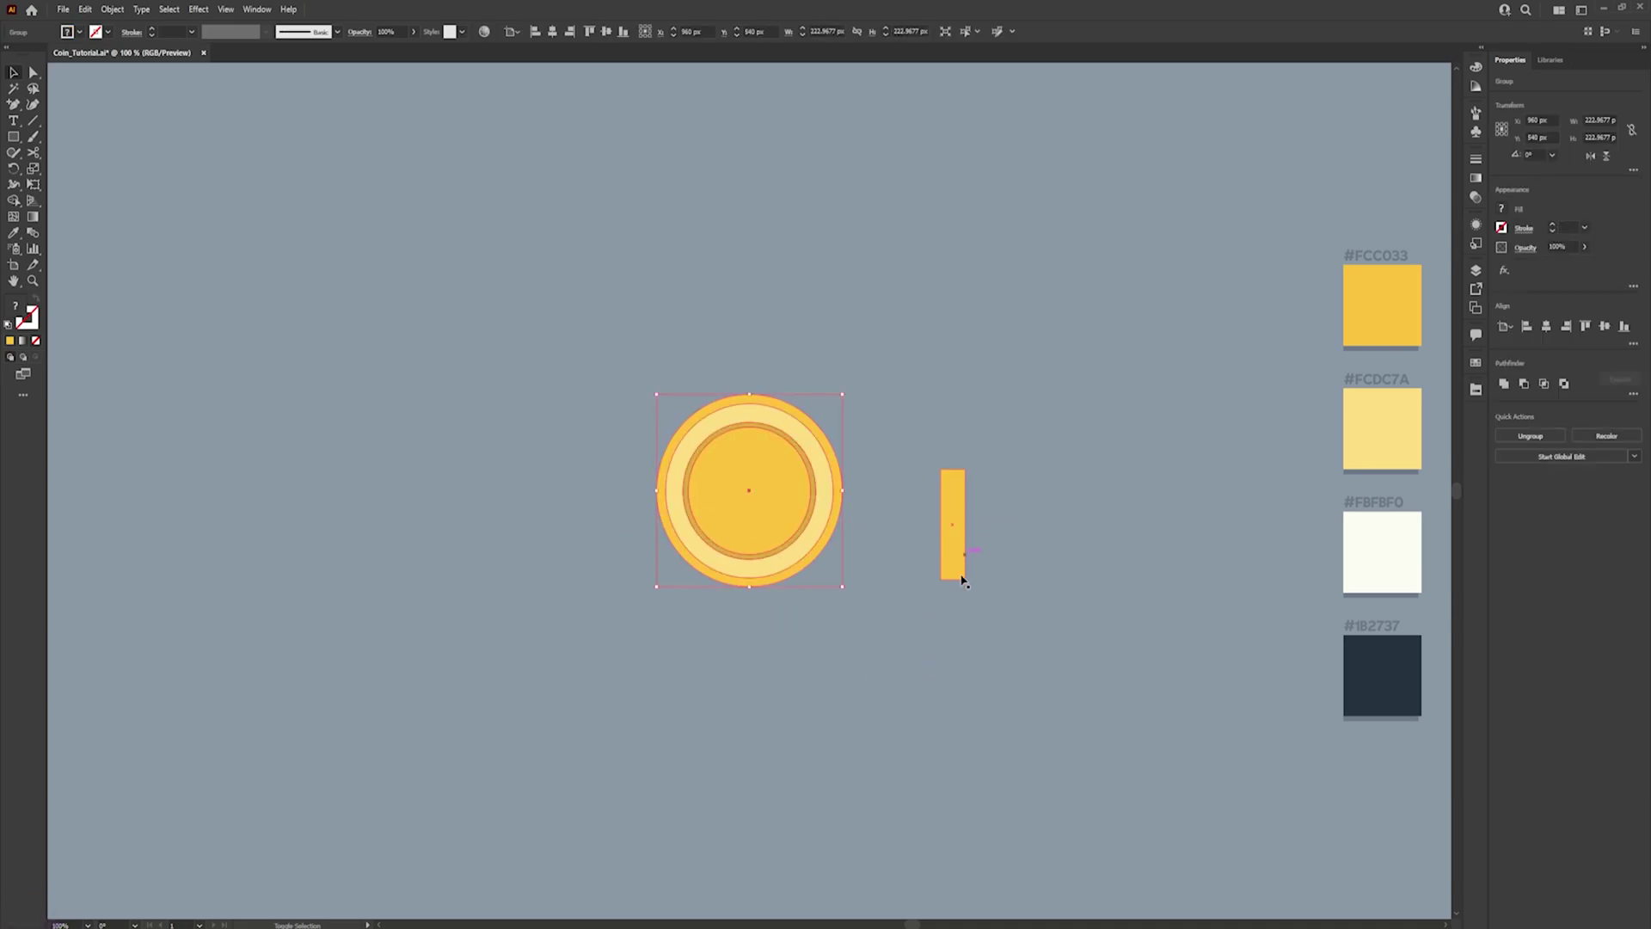
Centre the yellow bar on the coin group horizontally and vertically
shift+click(955, 530)
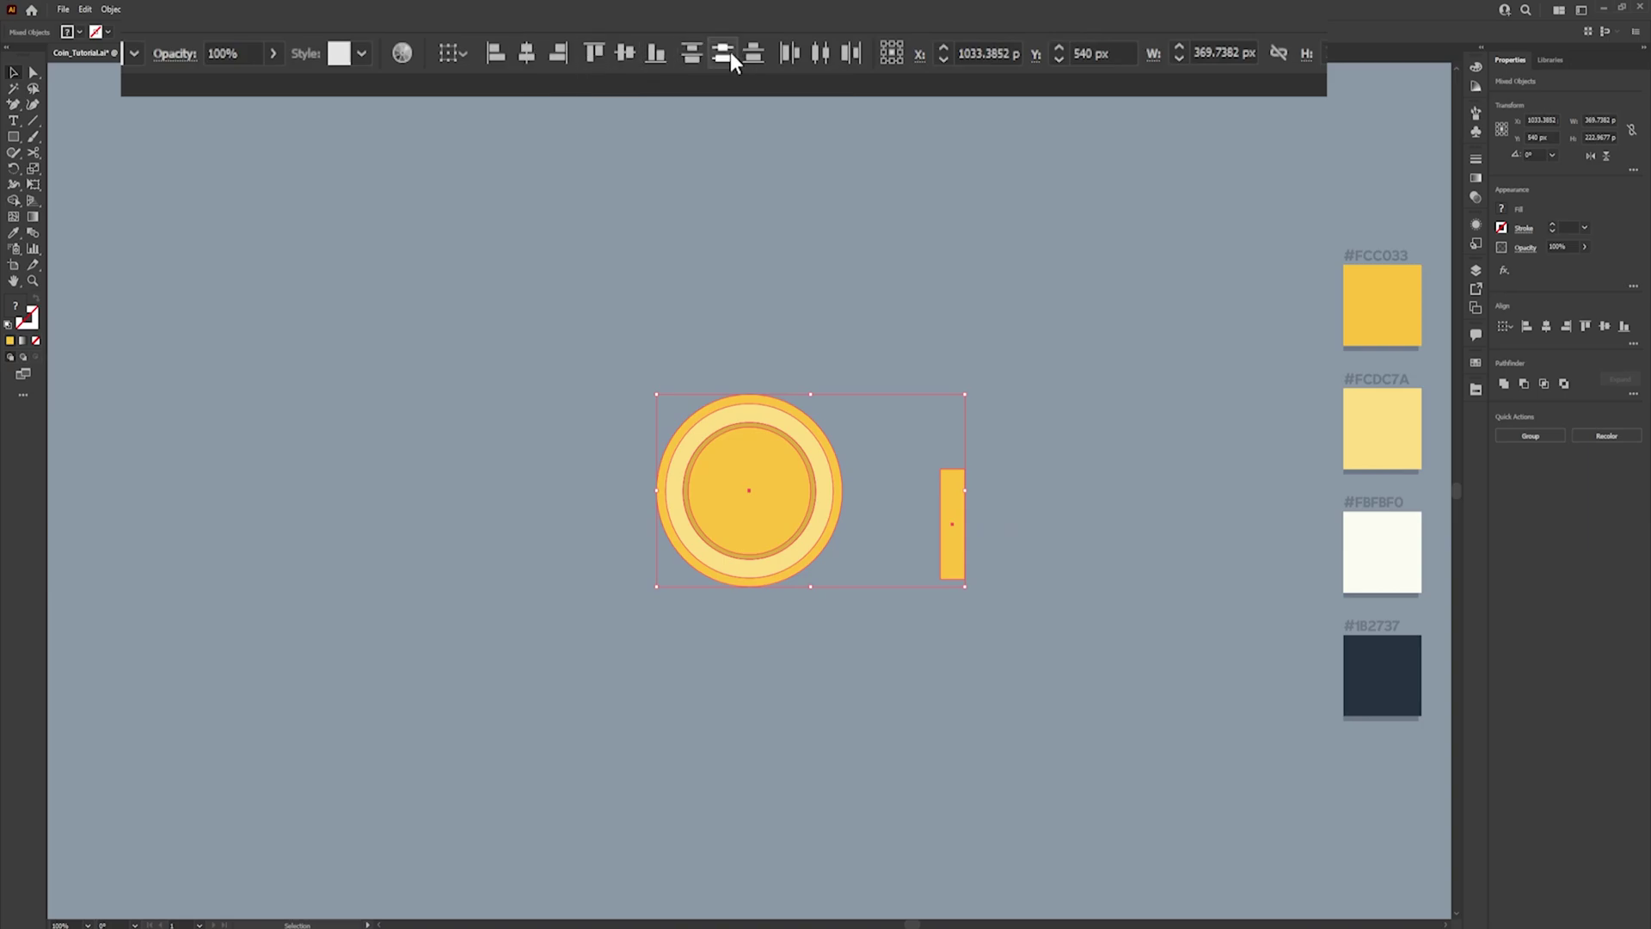
click(533, 53)
click(624, 53)
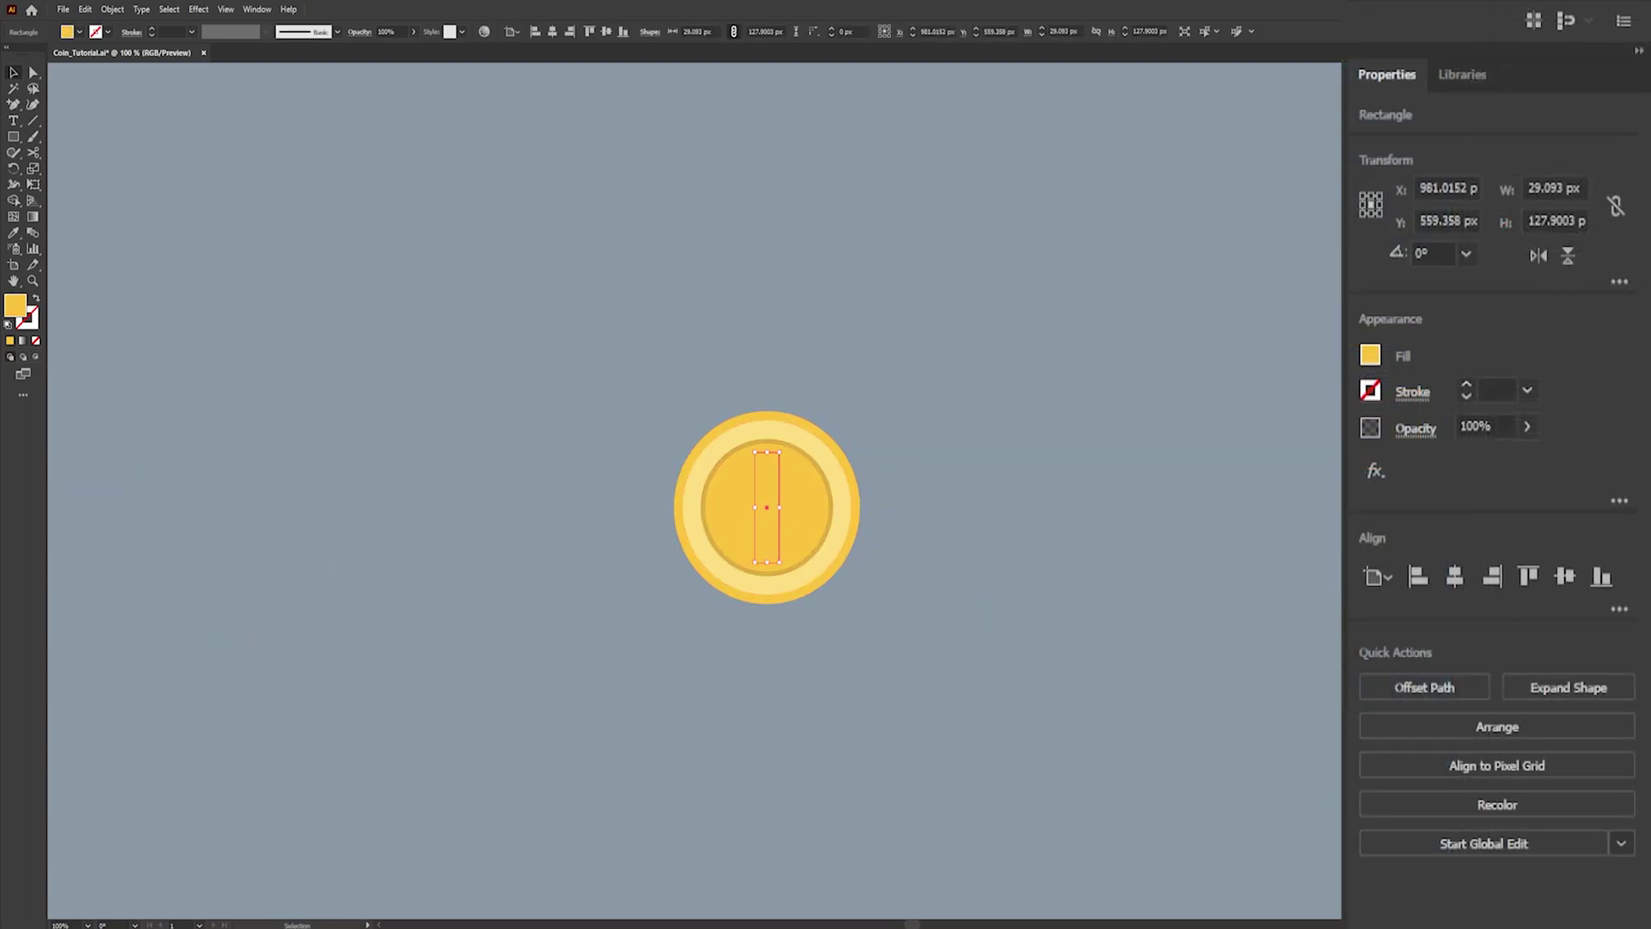
Fill the bar with dark navy #1B2737, undoing a stray brush dot
key(i)
click(828, 529)
key(b)
click(1068, 616)
key(ctrl+z)
key(v)
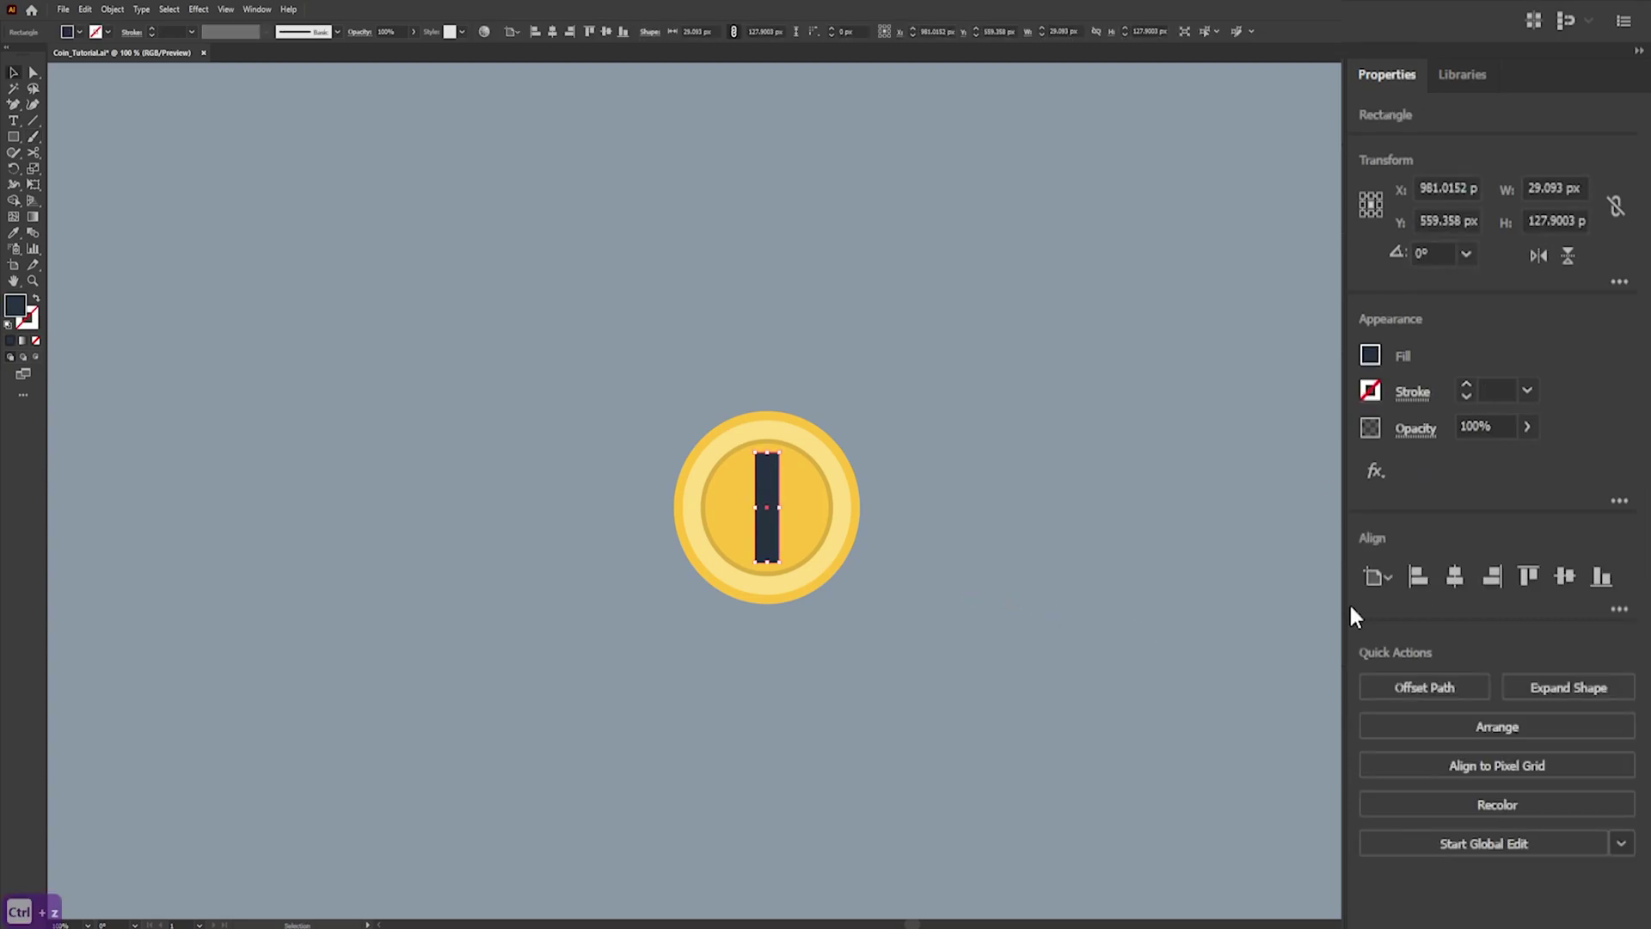
Set the bar's opacity to 20%
click(1486, 423)
text(20)
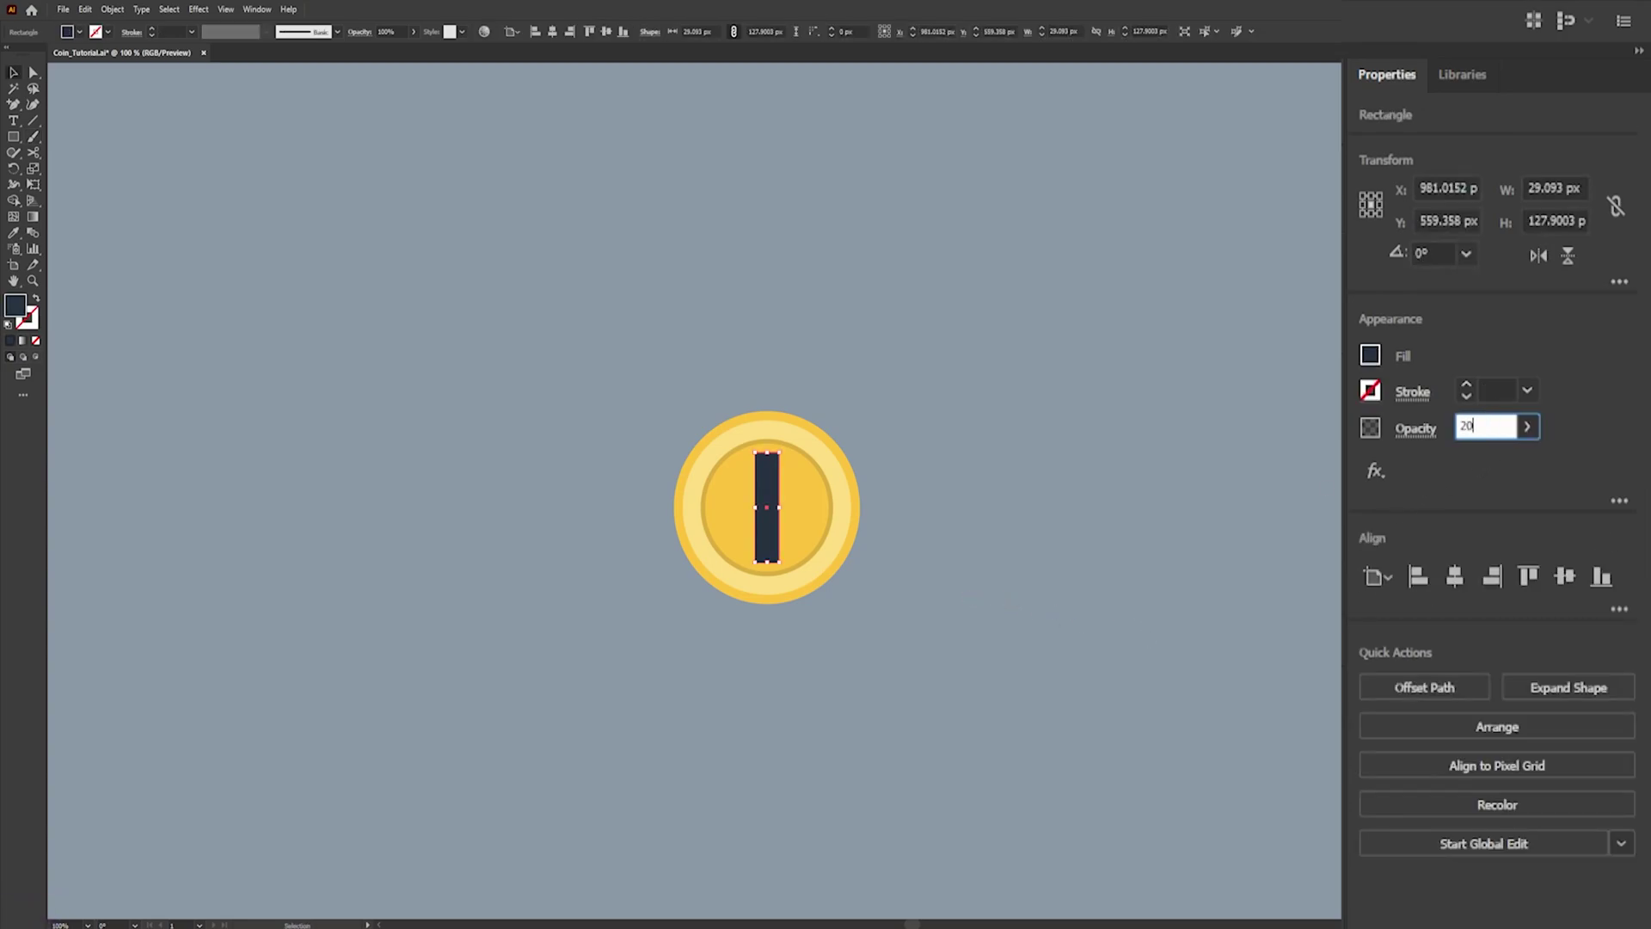
key(Return)
click(1019, 548)
key(a)
click(762, 507)
Paste a copy of the bar directly in front of it
click(516, 31)
key(ctrl+c)
key(ctrl+f)
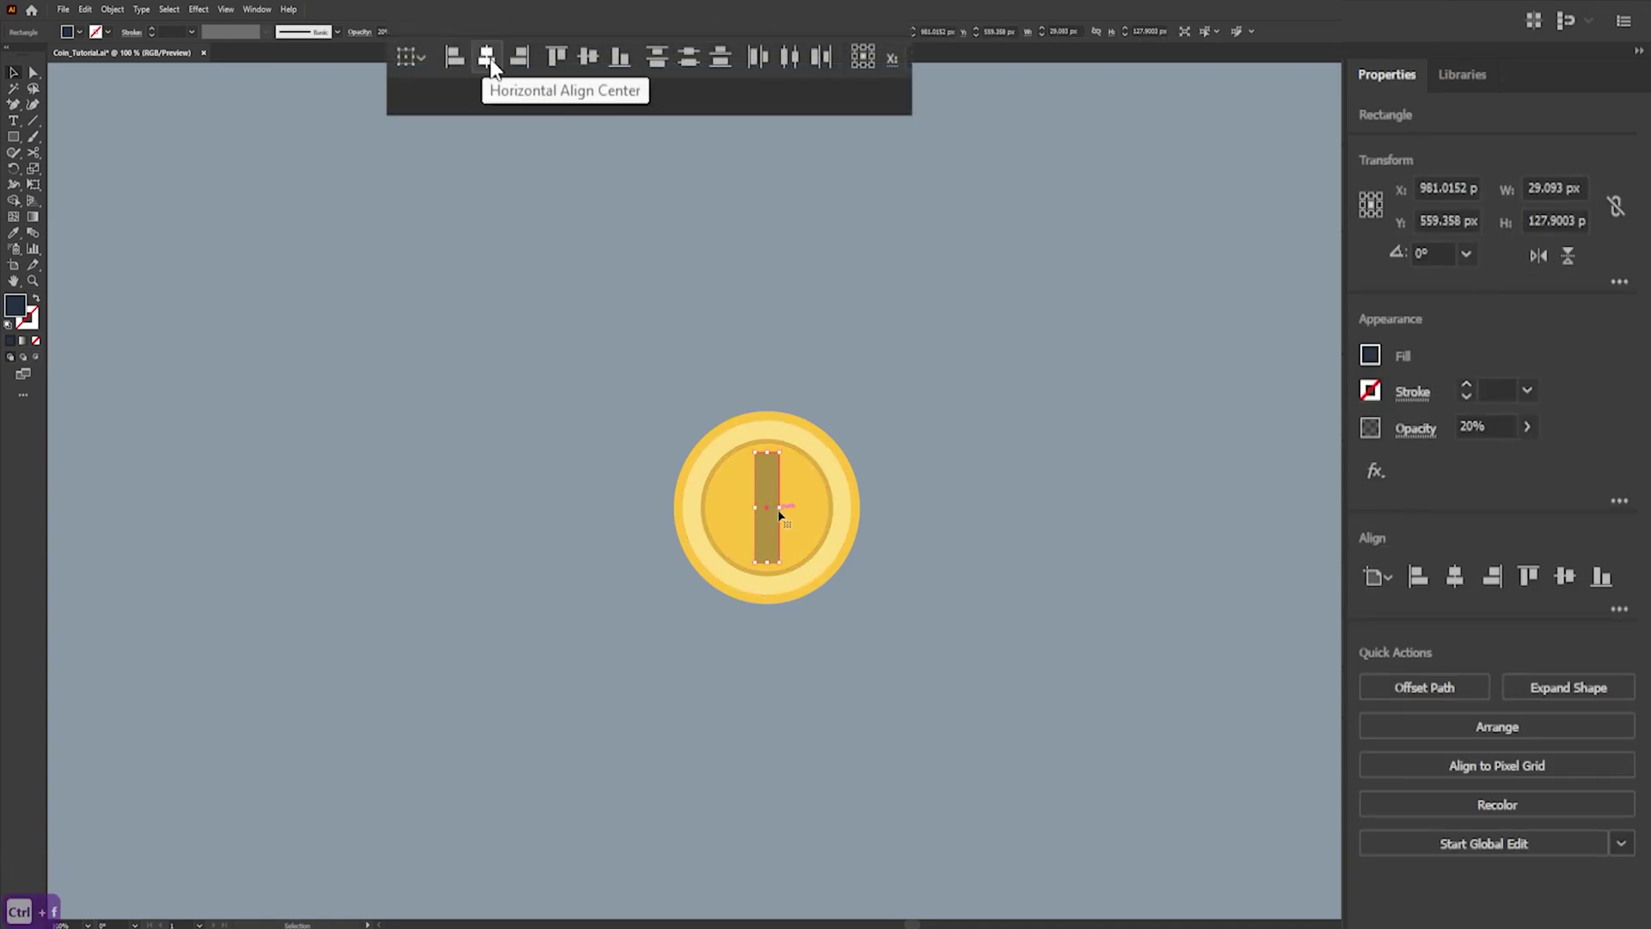
scroll(770, 494, up, 2)
scroll(823, 603, up, 2)
Narrow the bar's copy into a thin 6.47 px strip along its left edge
click(591, 56)
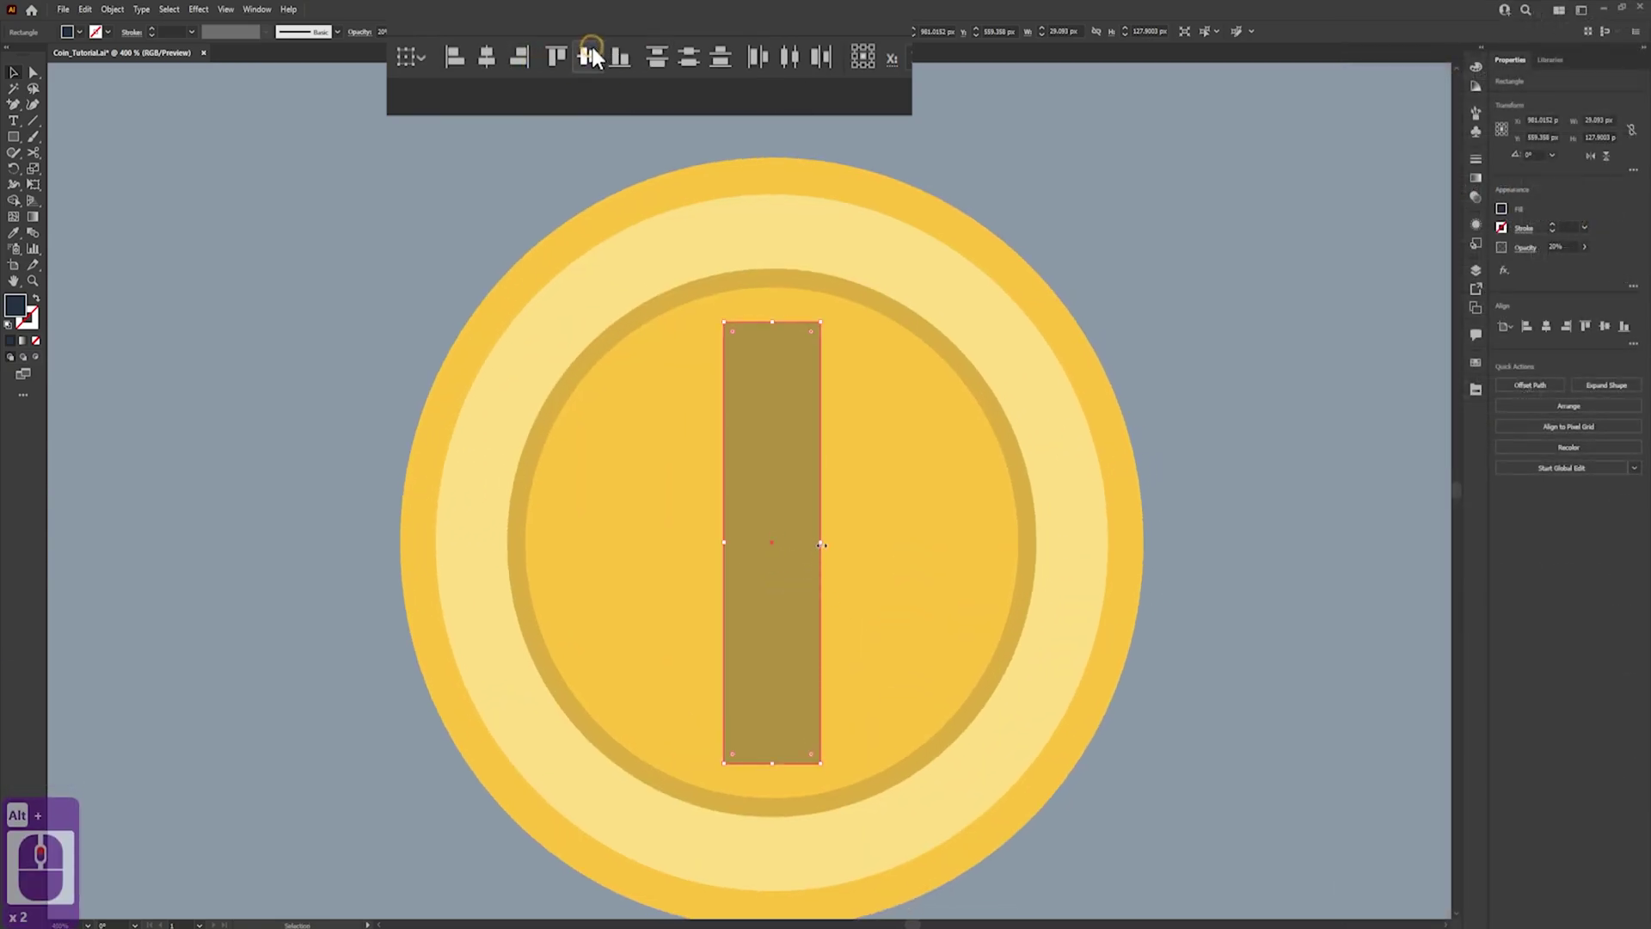
drag(821, 542, 747, 534)
alt+drag(748, 597, 770, 596)
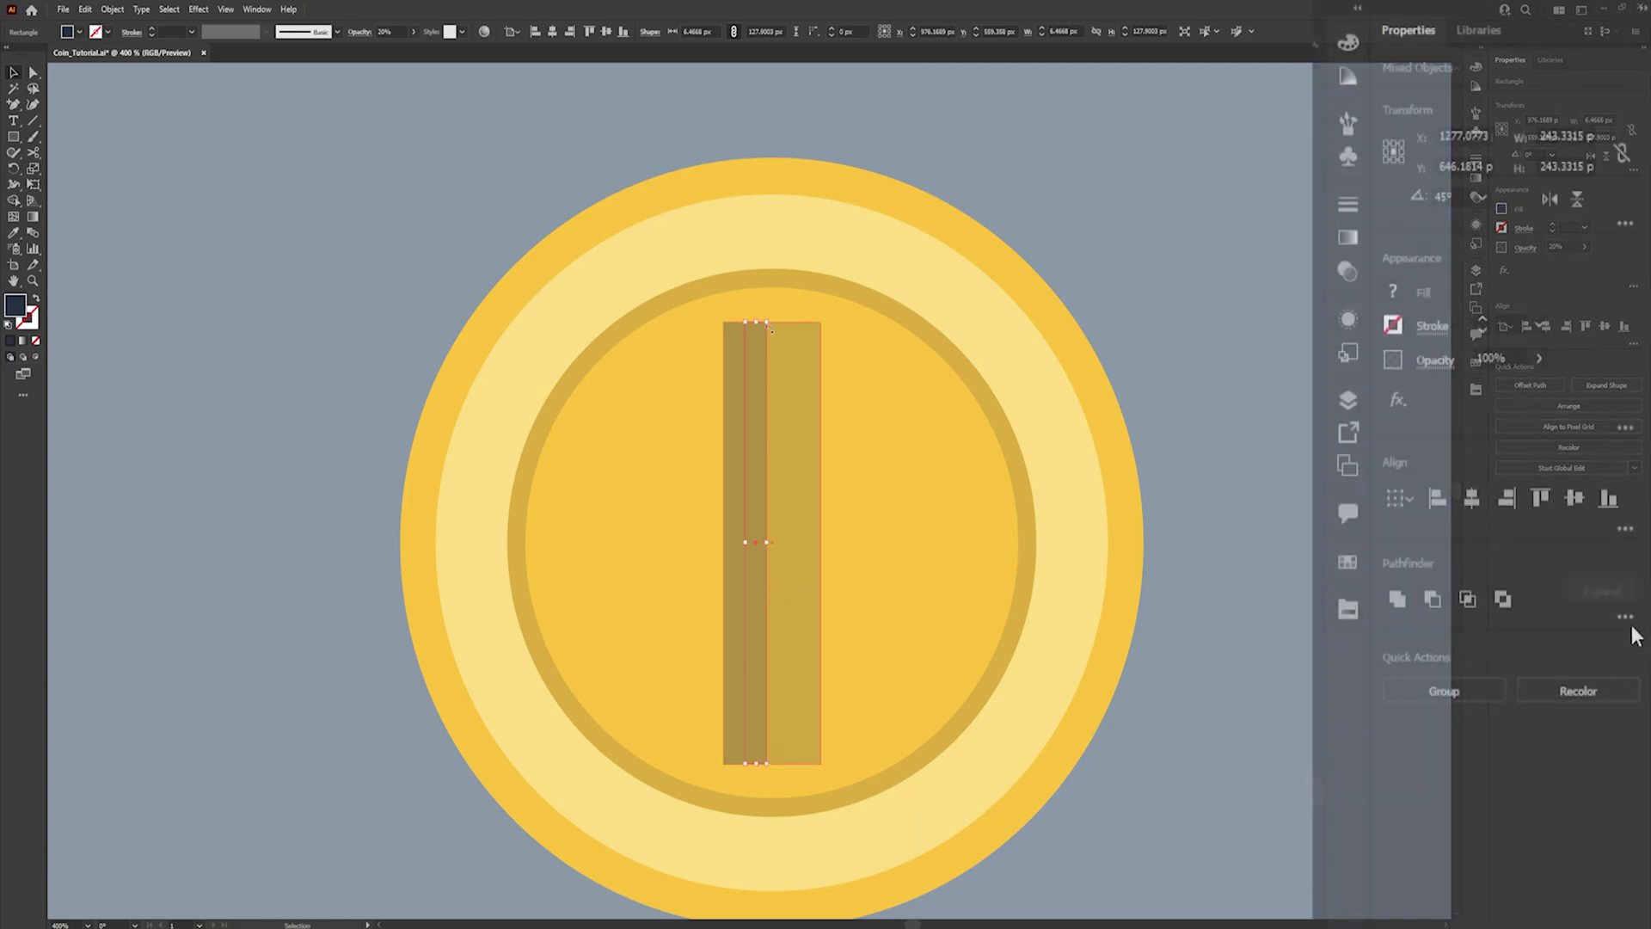
Add a rotated strip across the bar's top, trim it, and apply Pathfinder Divide
shift+drag(771, 316, 840, 332)
drag(969, 333, 820, 337)
drag(543, 332, 717, 360)
click(1400, 746)
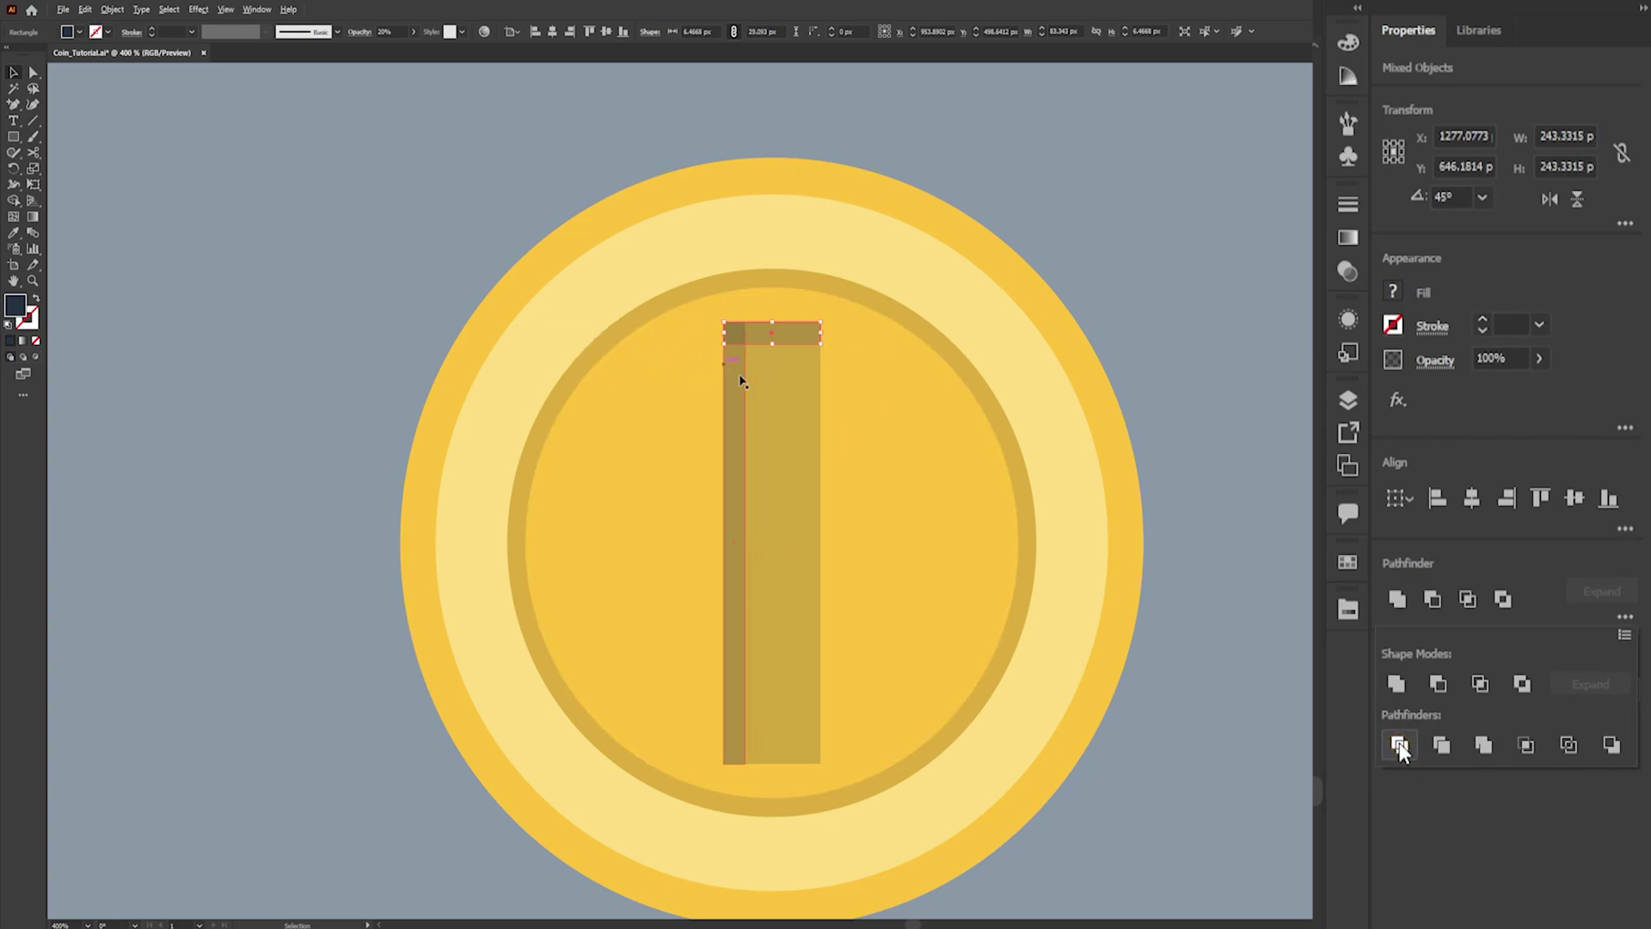
scroll(917, 520, down, 5)
scroll(941, 559, up, 5)
scroll(1069, 634, down, 4)
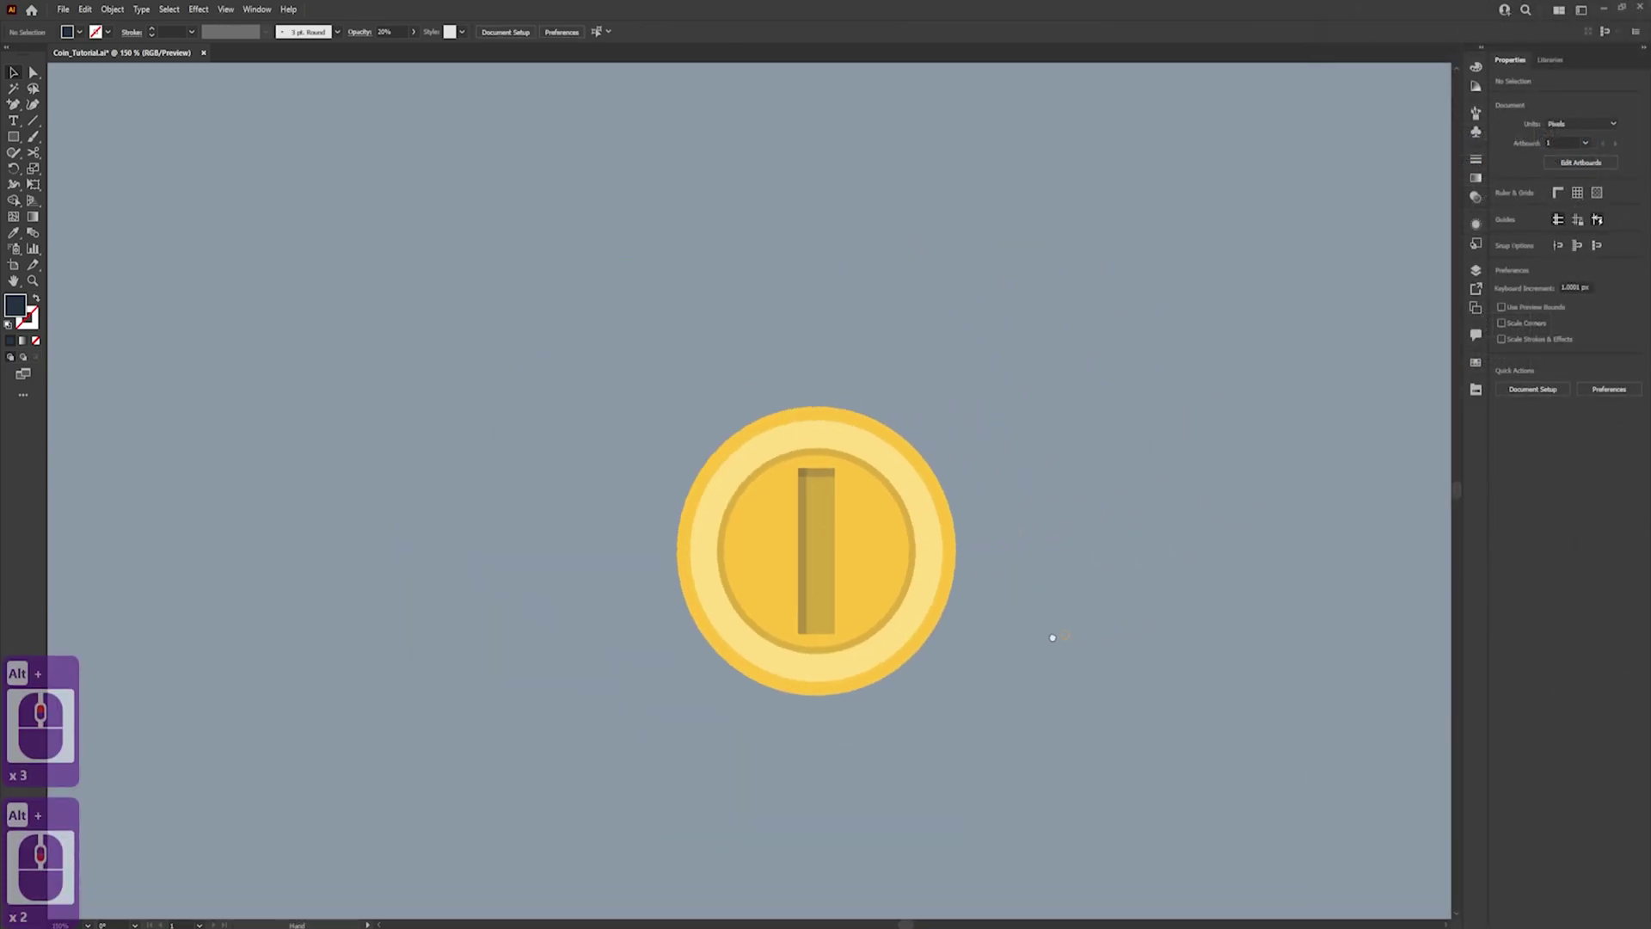
scroll(1036, 674, up, 2)
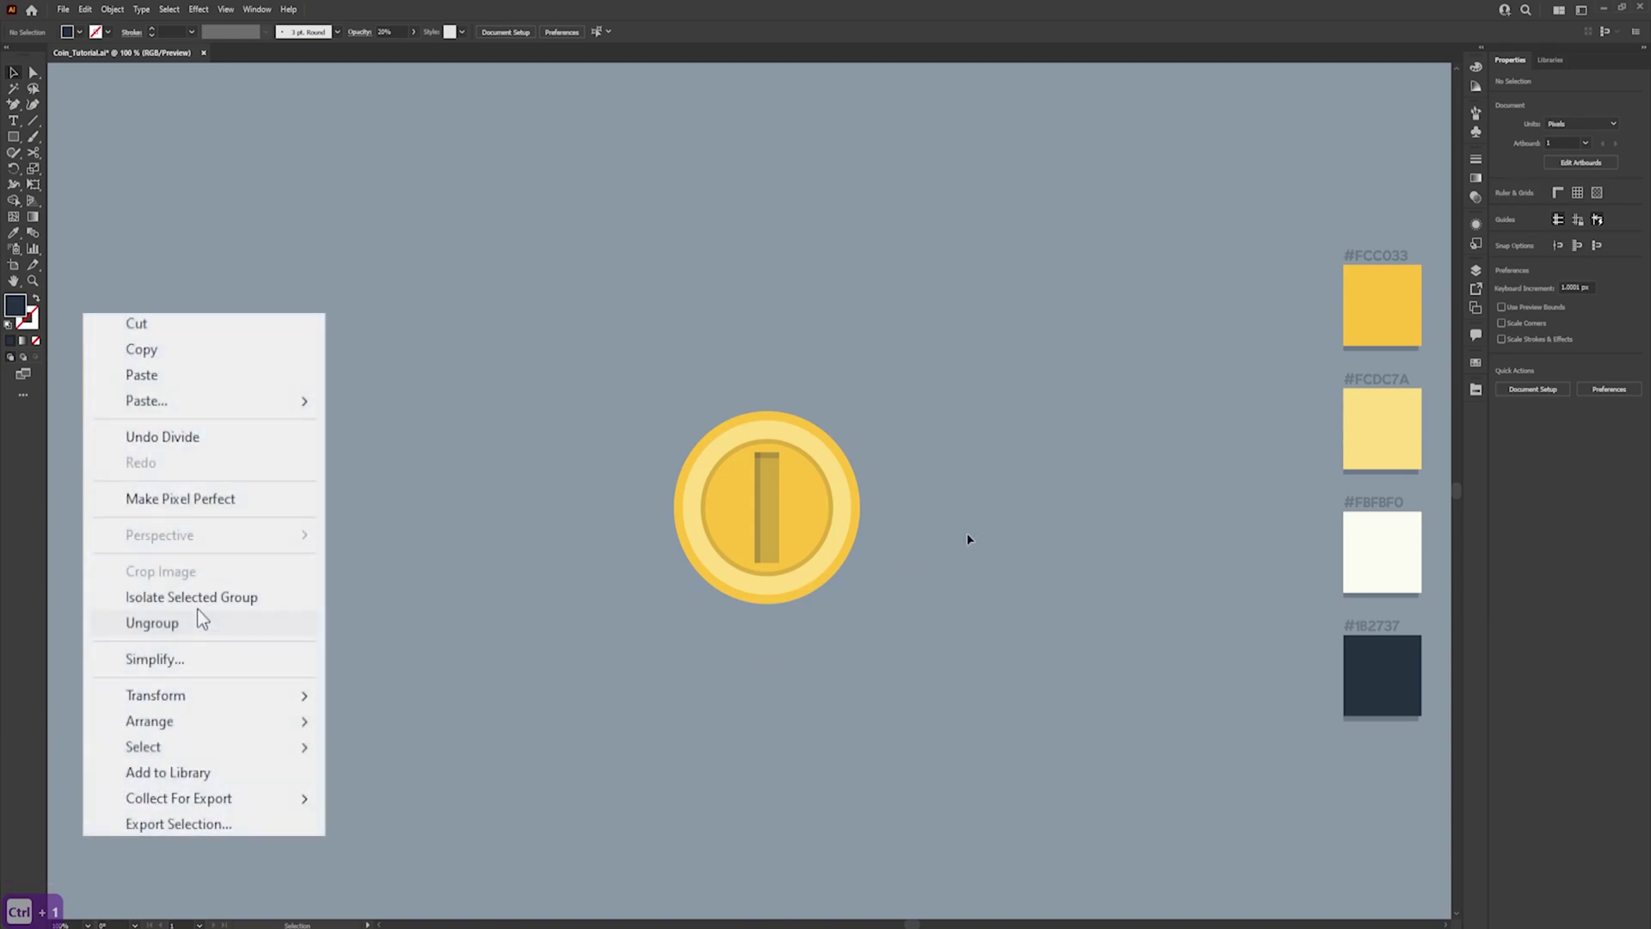
Set the thin strip's opacity to 15%
scroll(911, 587, up, 2)
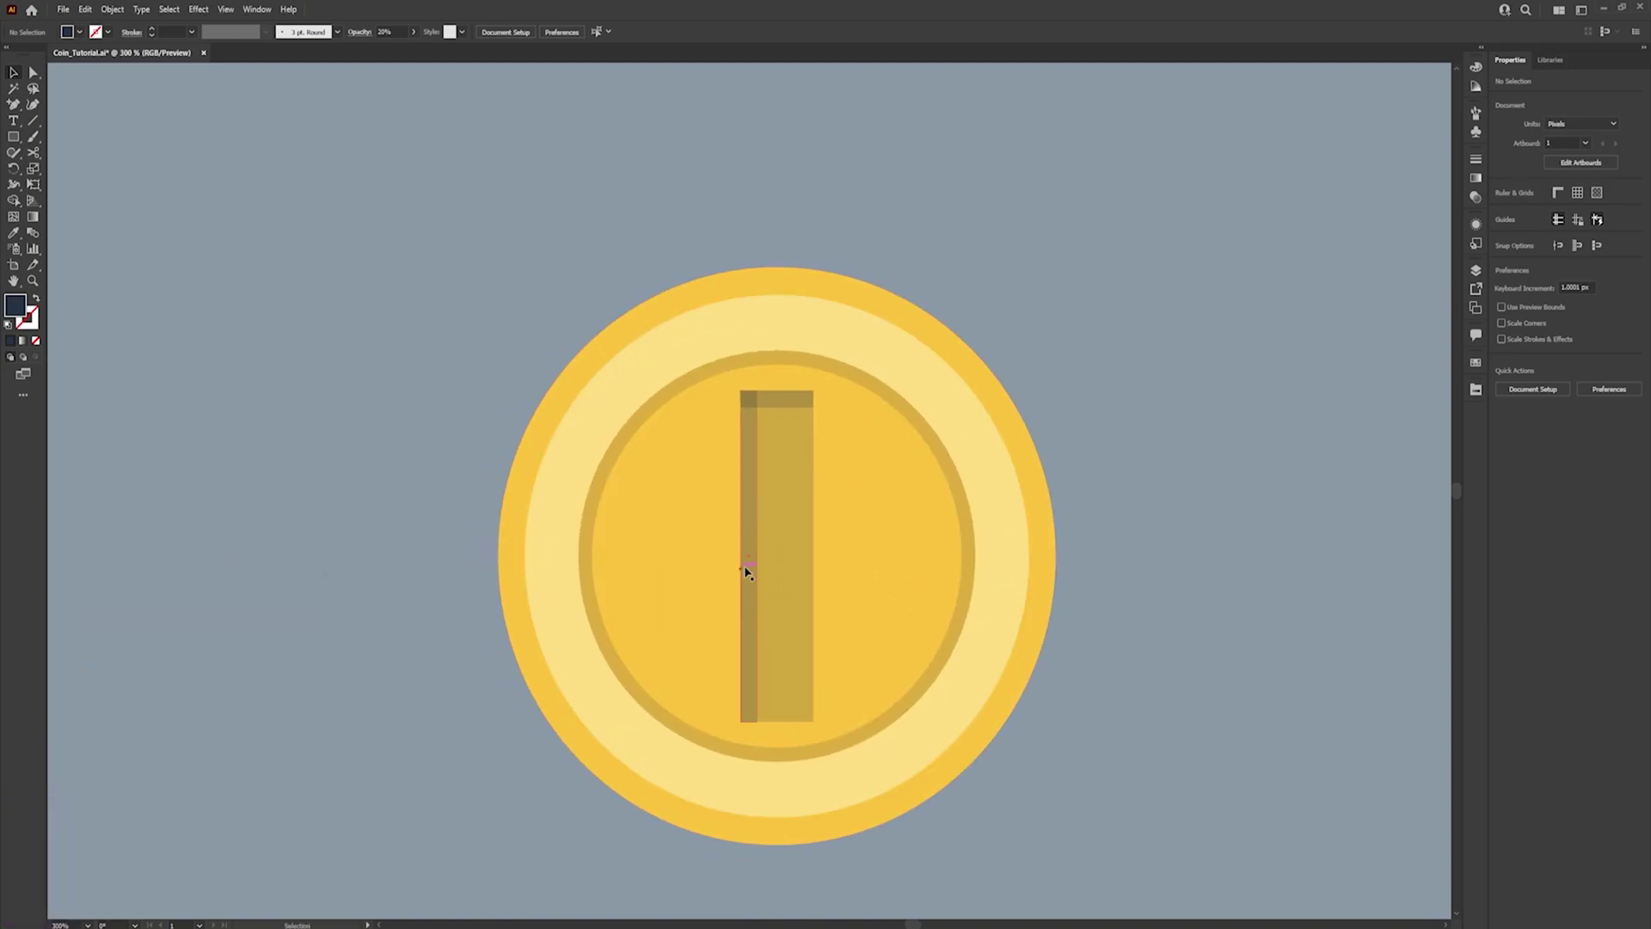
click(749, 510)
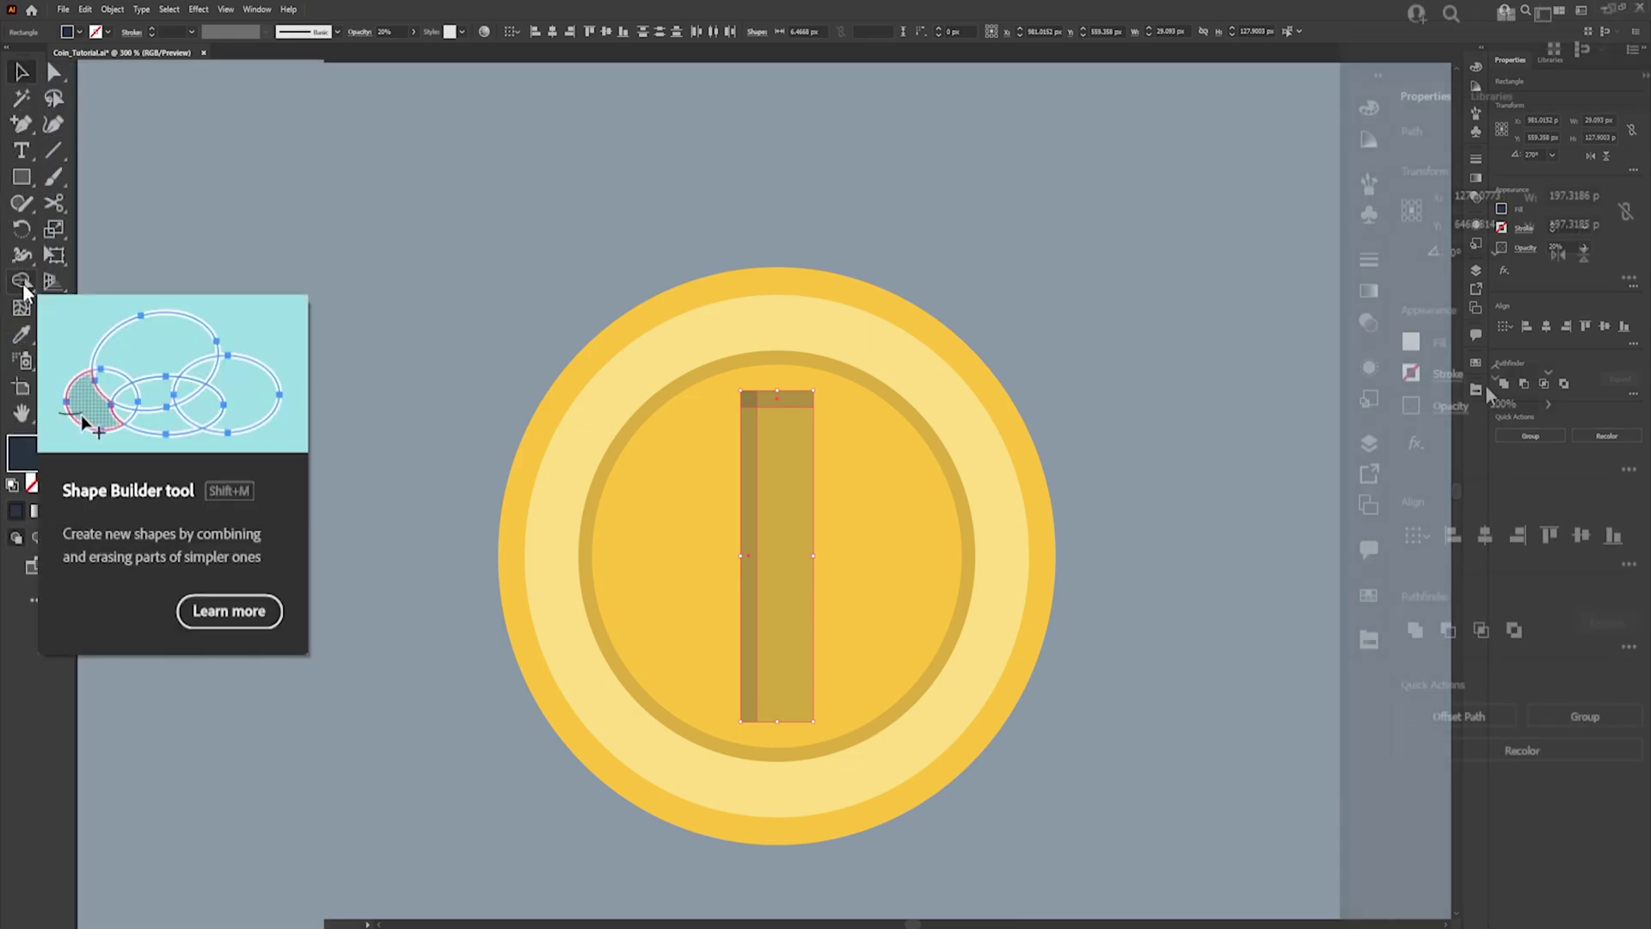
text(15)
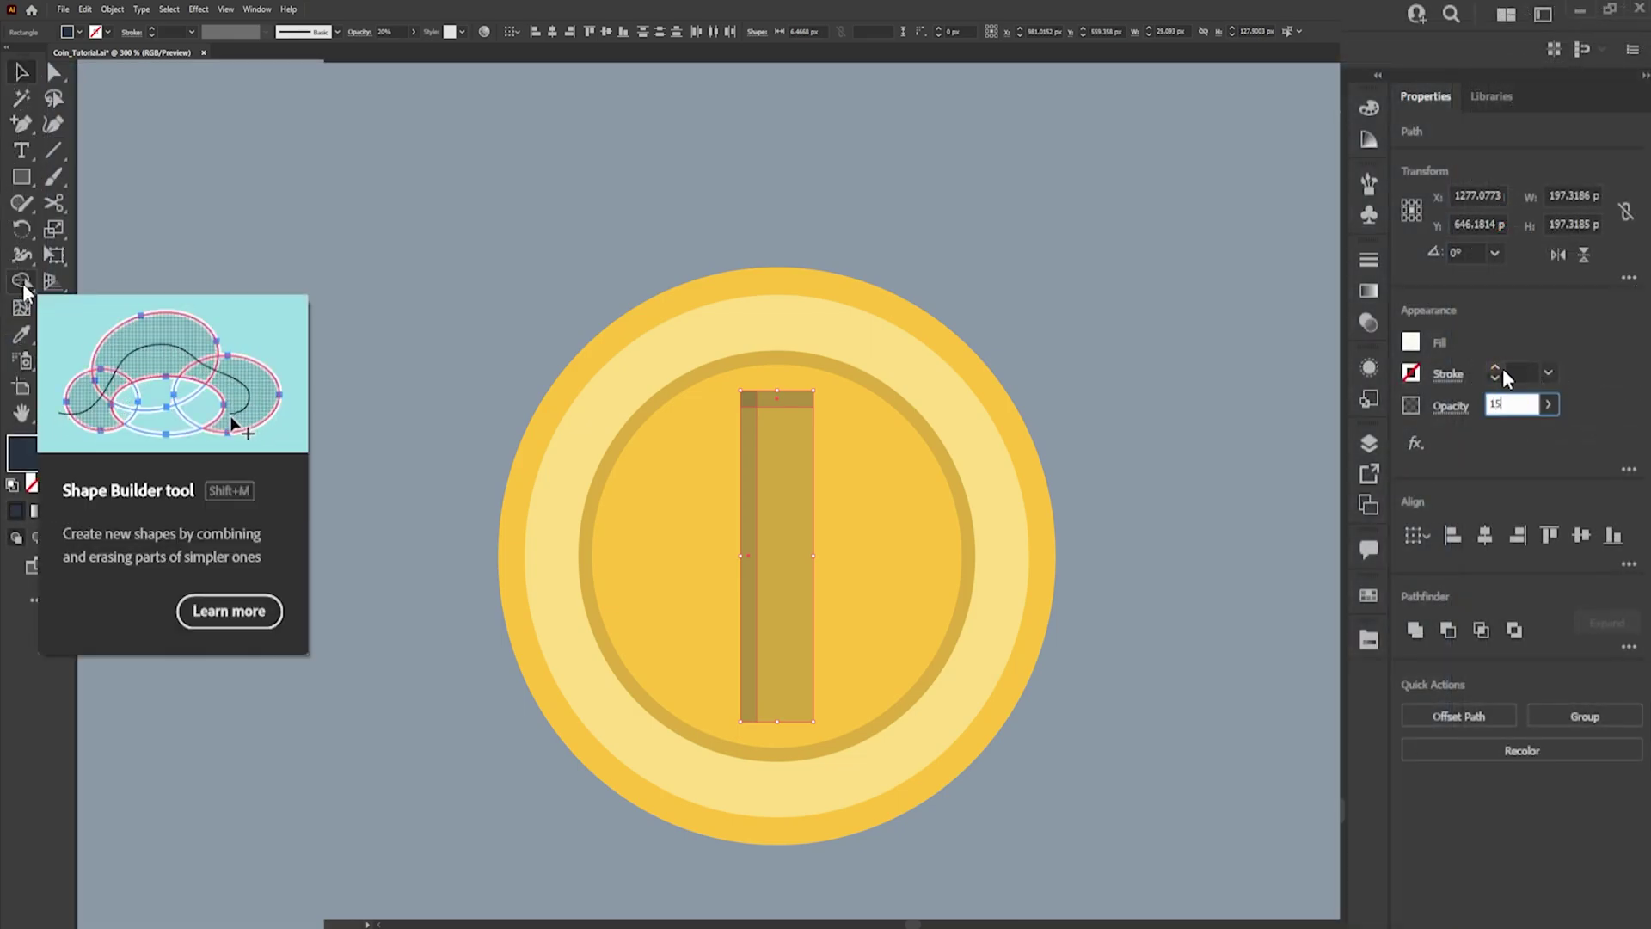
key(Return)
Merge the left and top strips into one L-shaped edge with Shape Builder
click(15, 203)
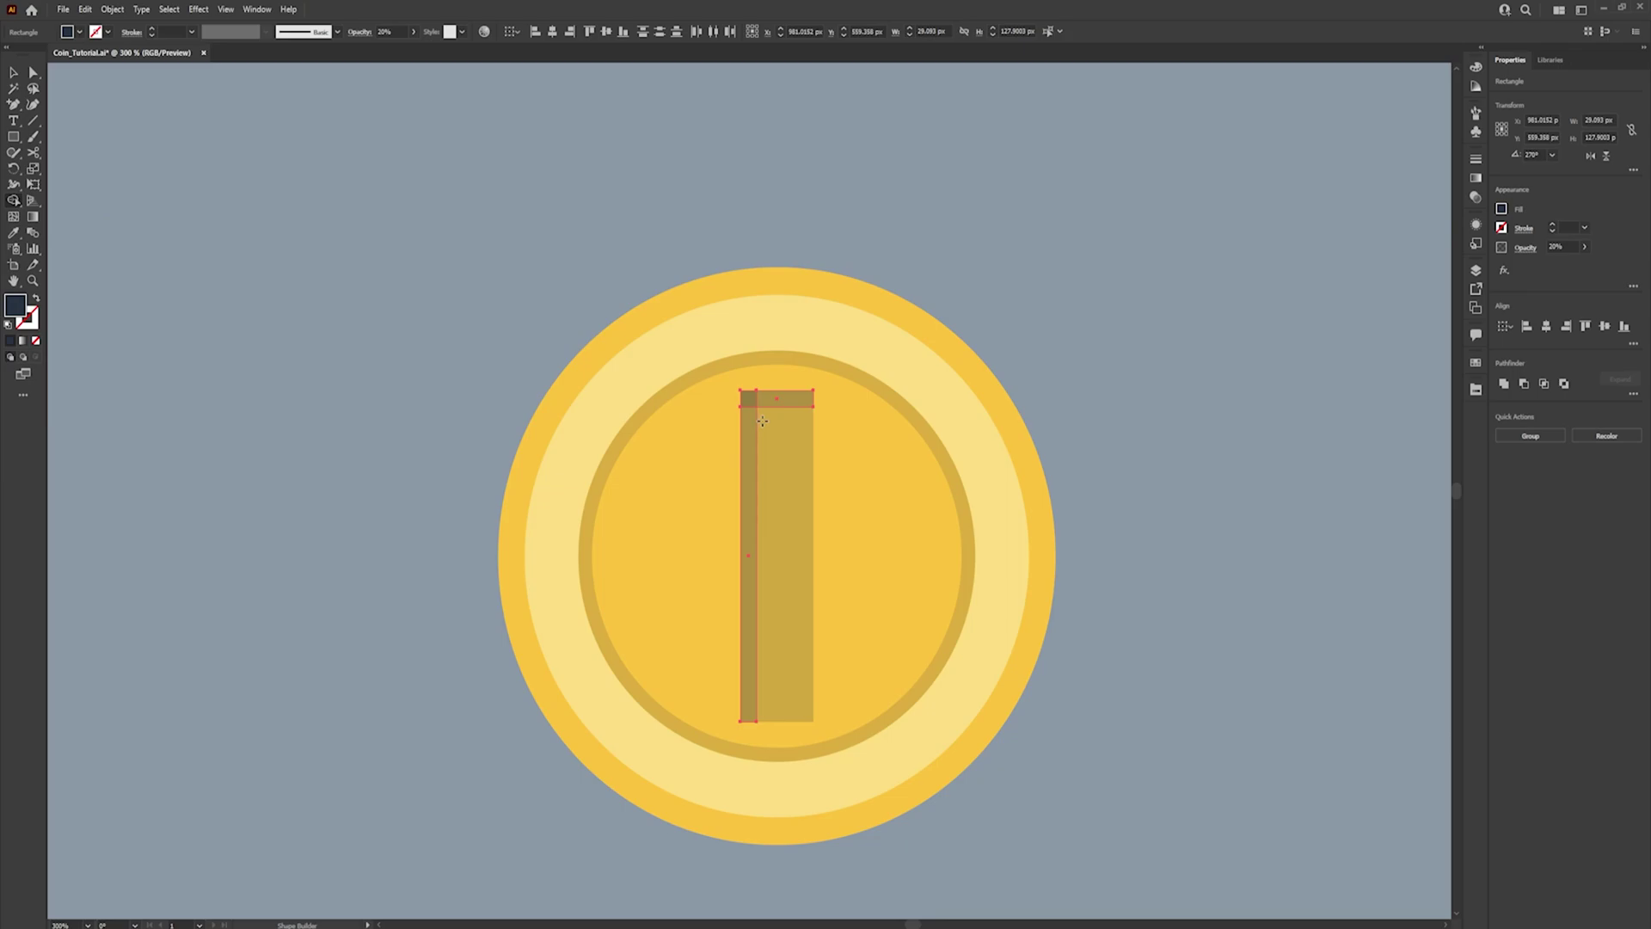
drag(752, 548, 746, 479)
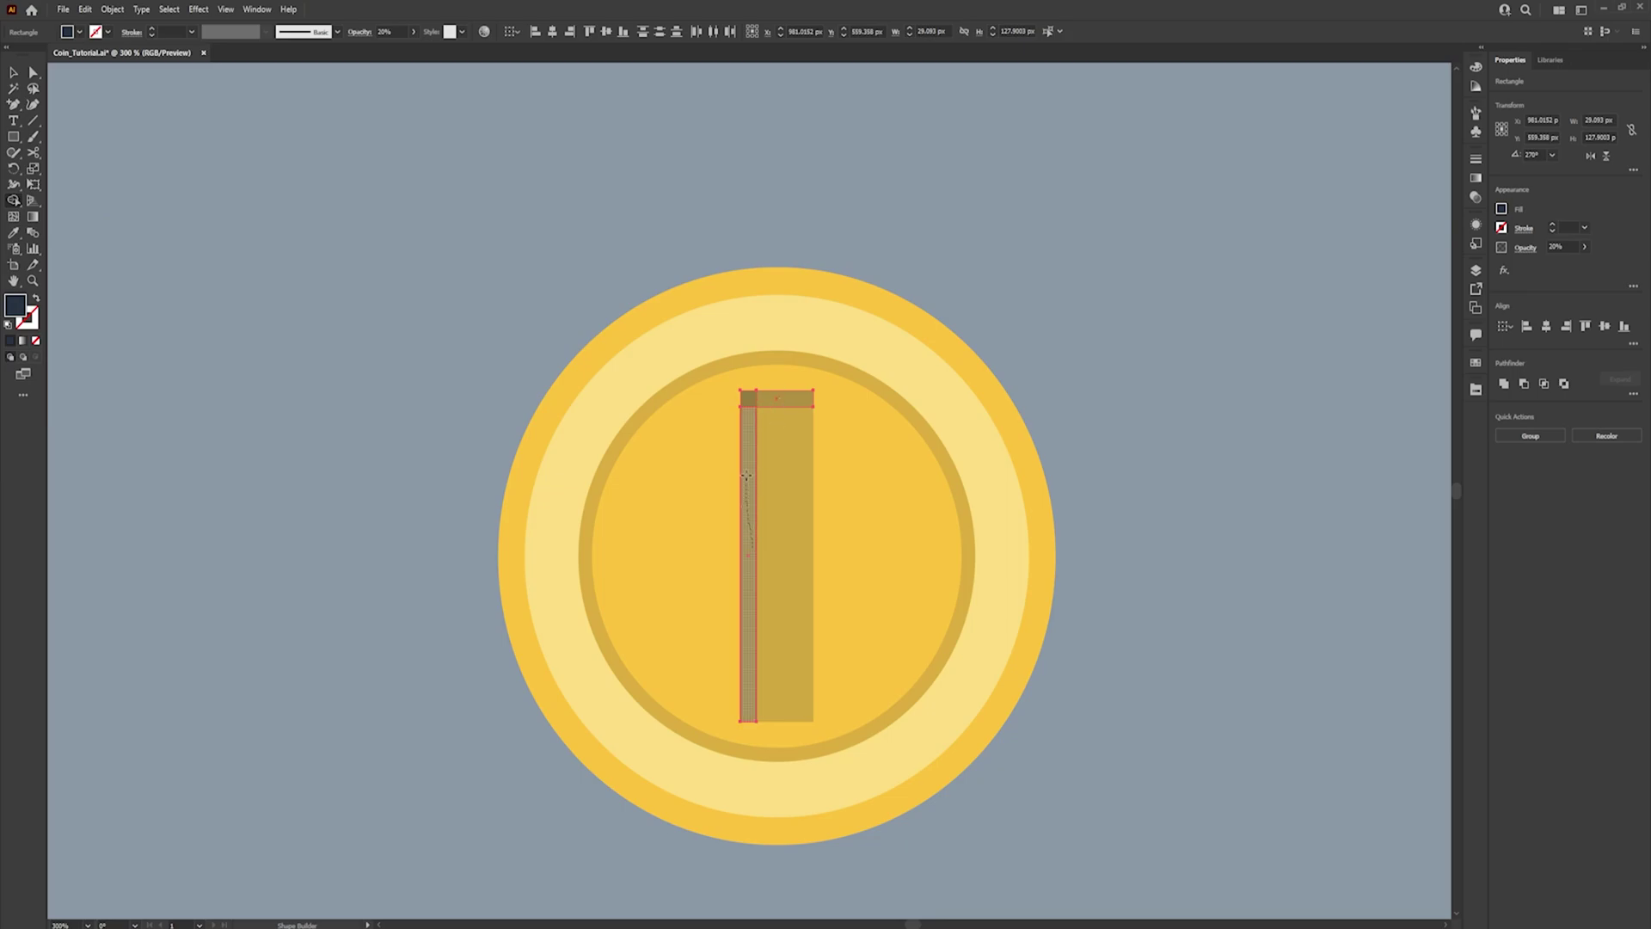
drag(802, 396, 804, 397)
key(v)
click(1216, 566)
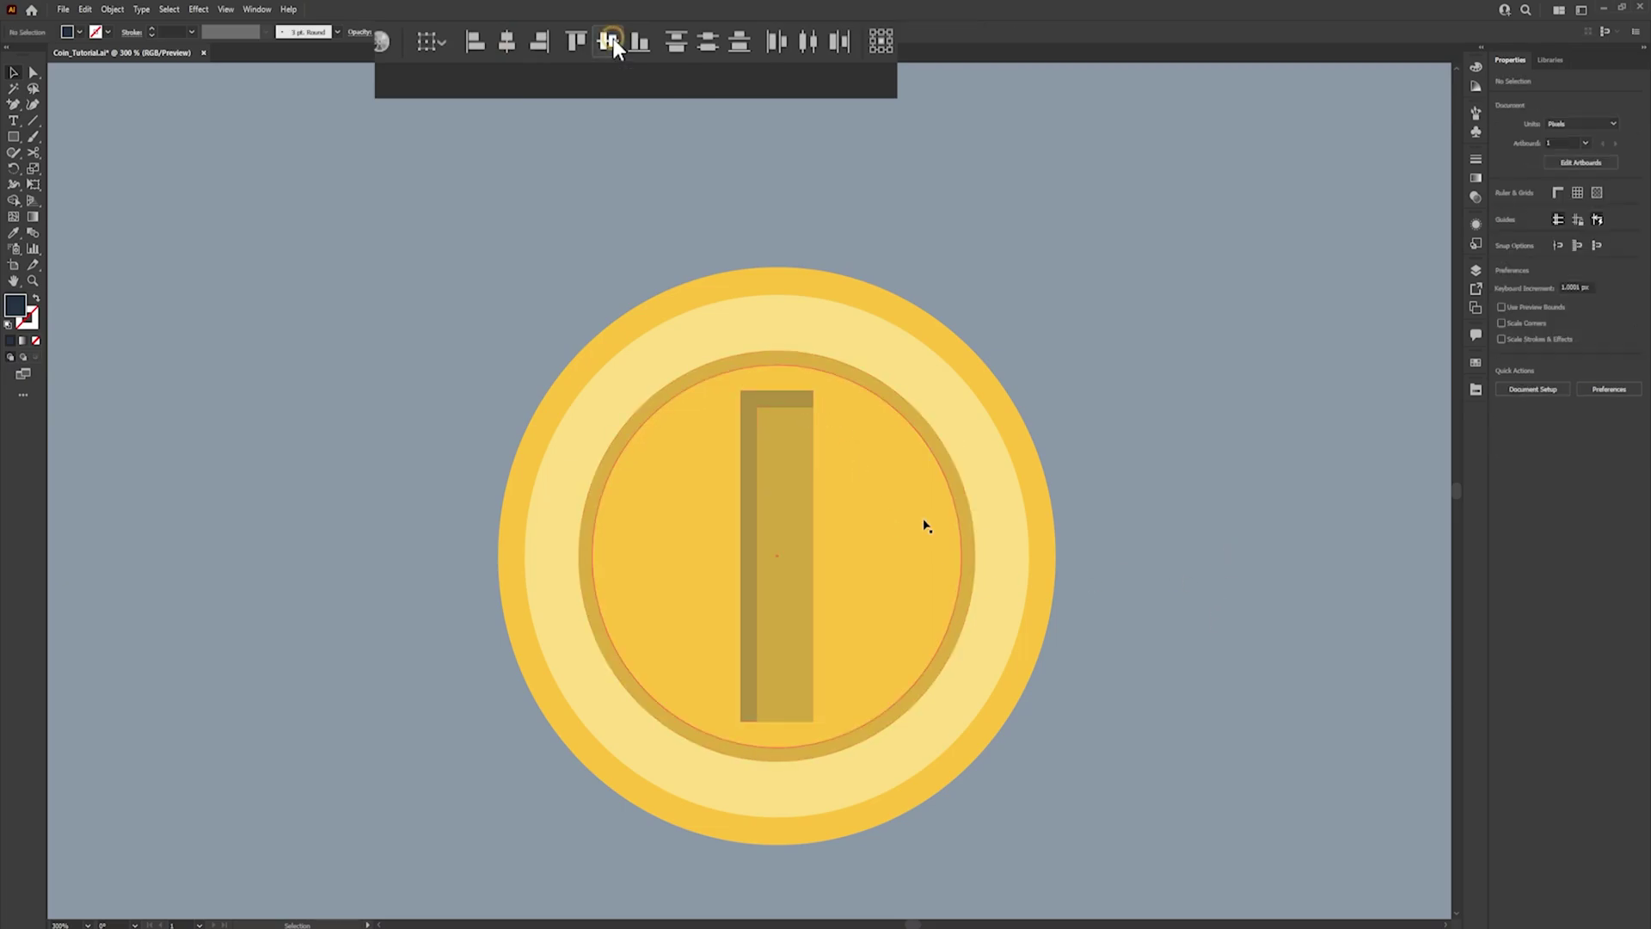
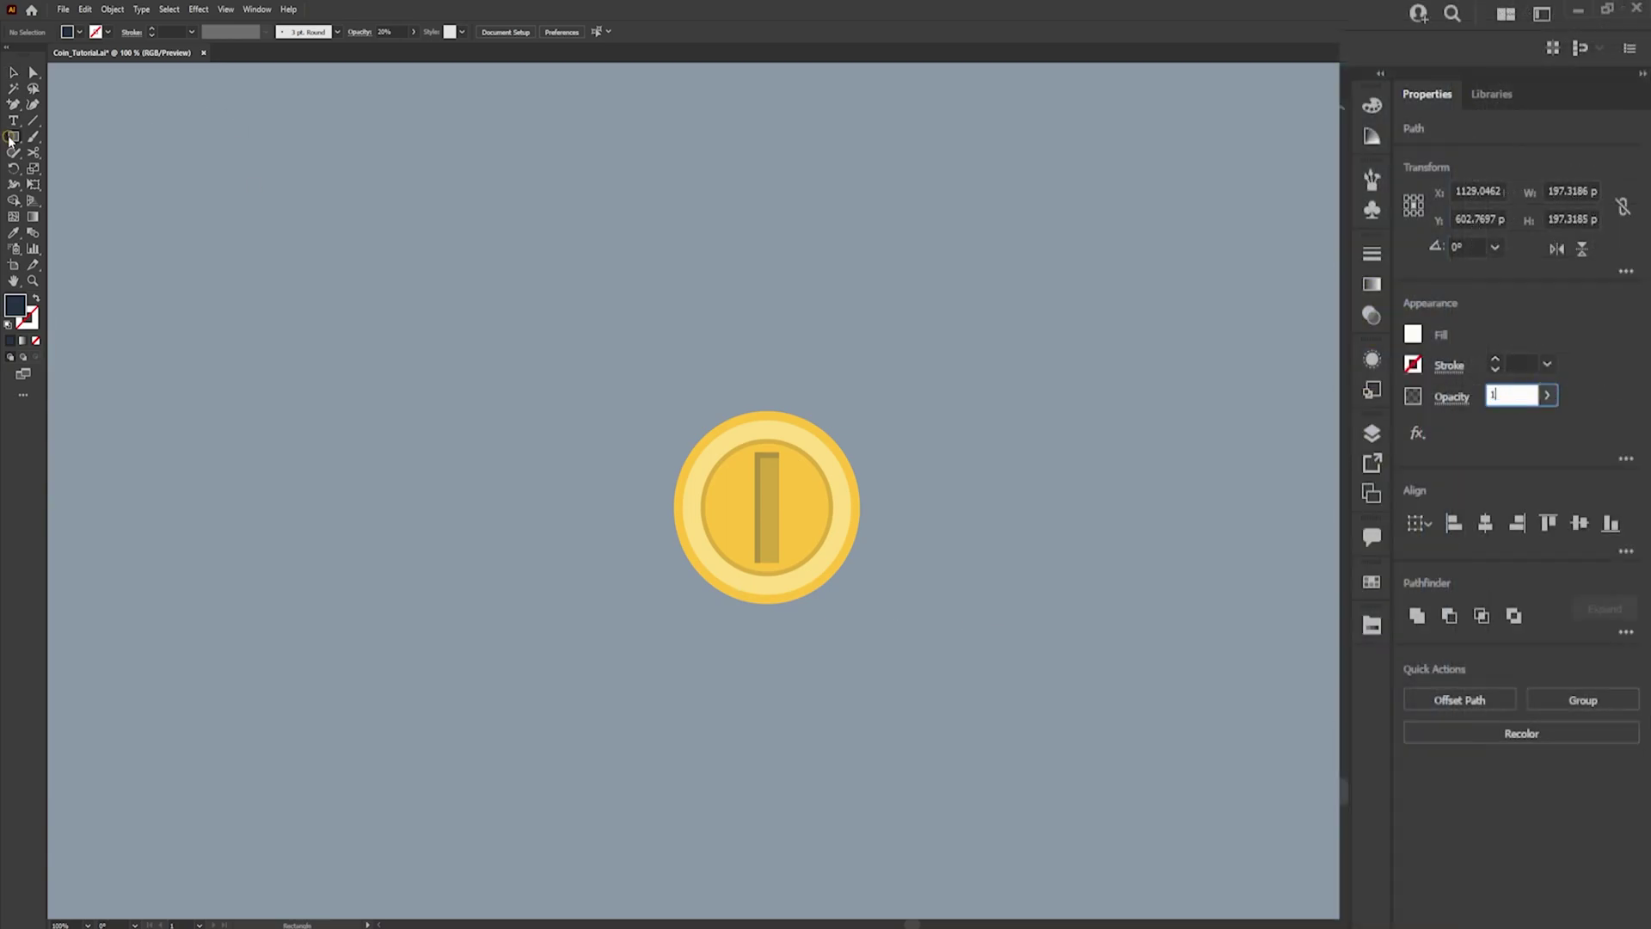
Draw a tall dark #1B2737 rectangle right of the coin and Alt-drag a copy beside it
click(10, 137)
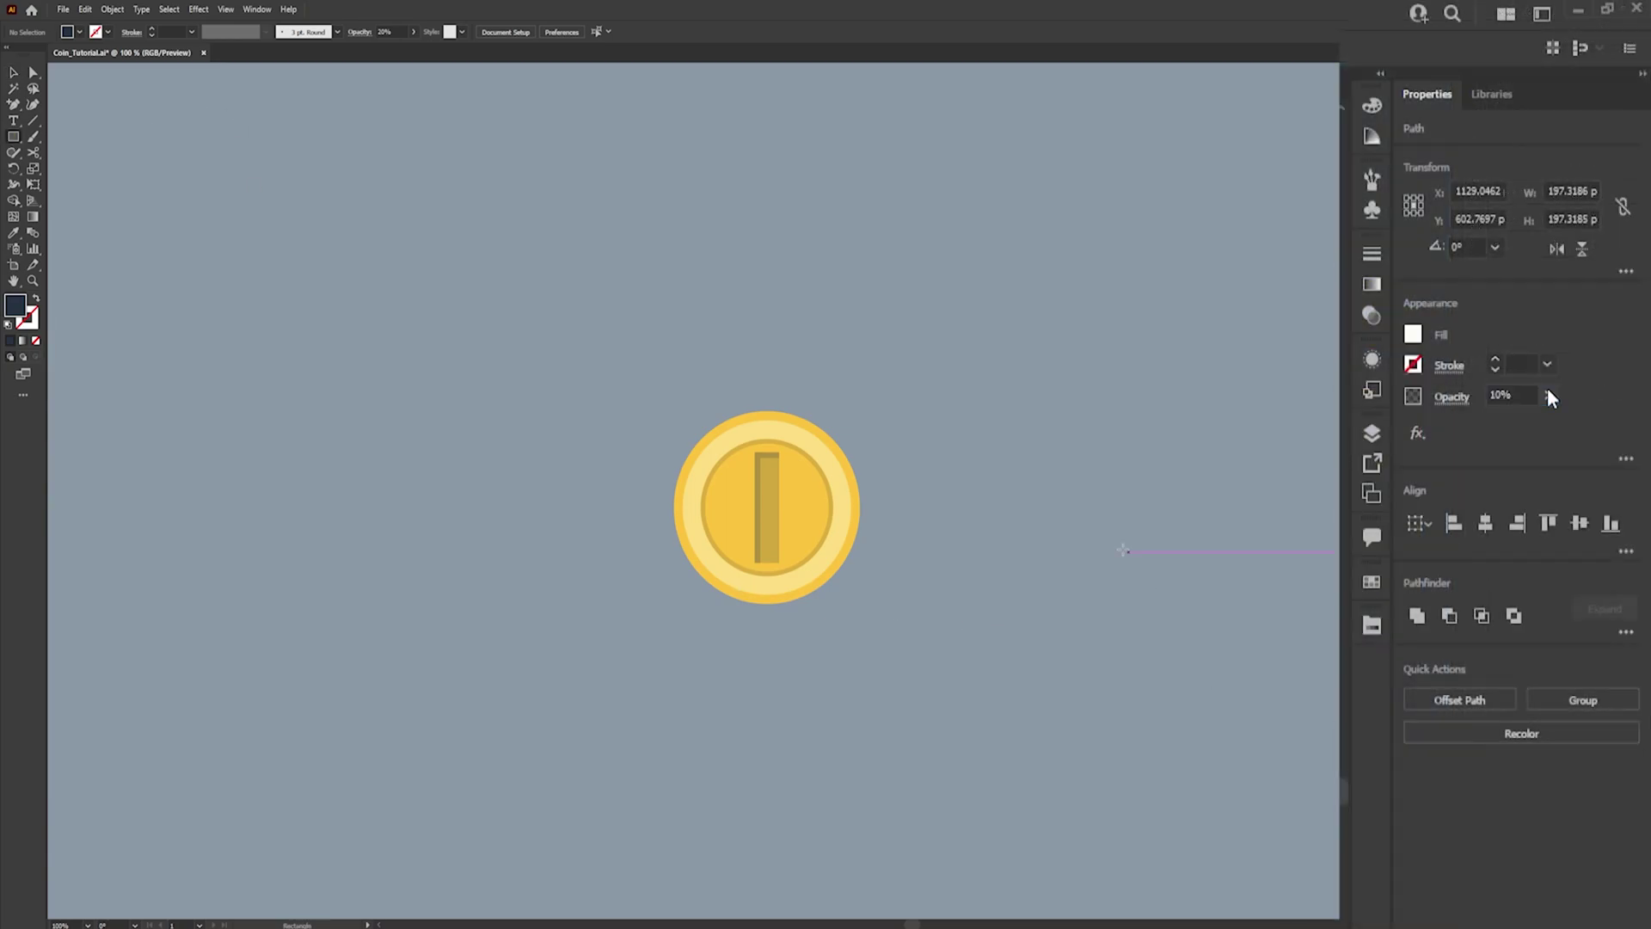
drag(912, 429, 955, 631)
key(v)
drag(944, 561, 862, 519)
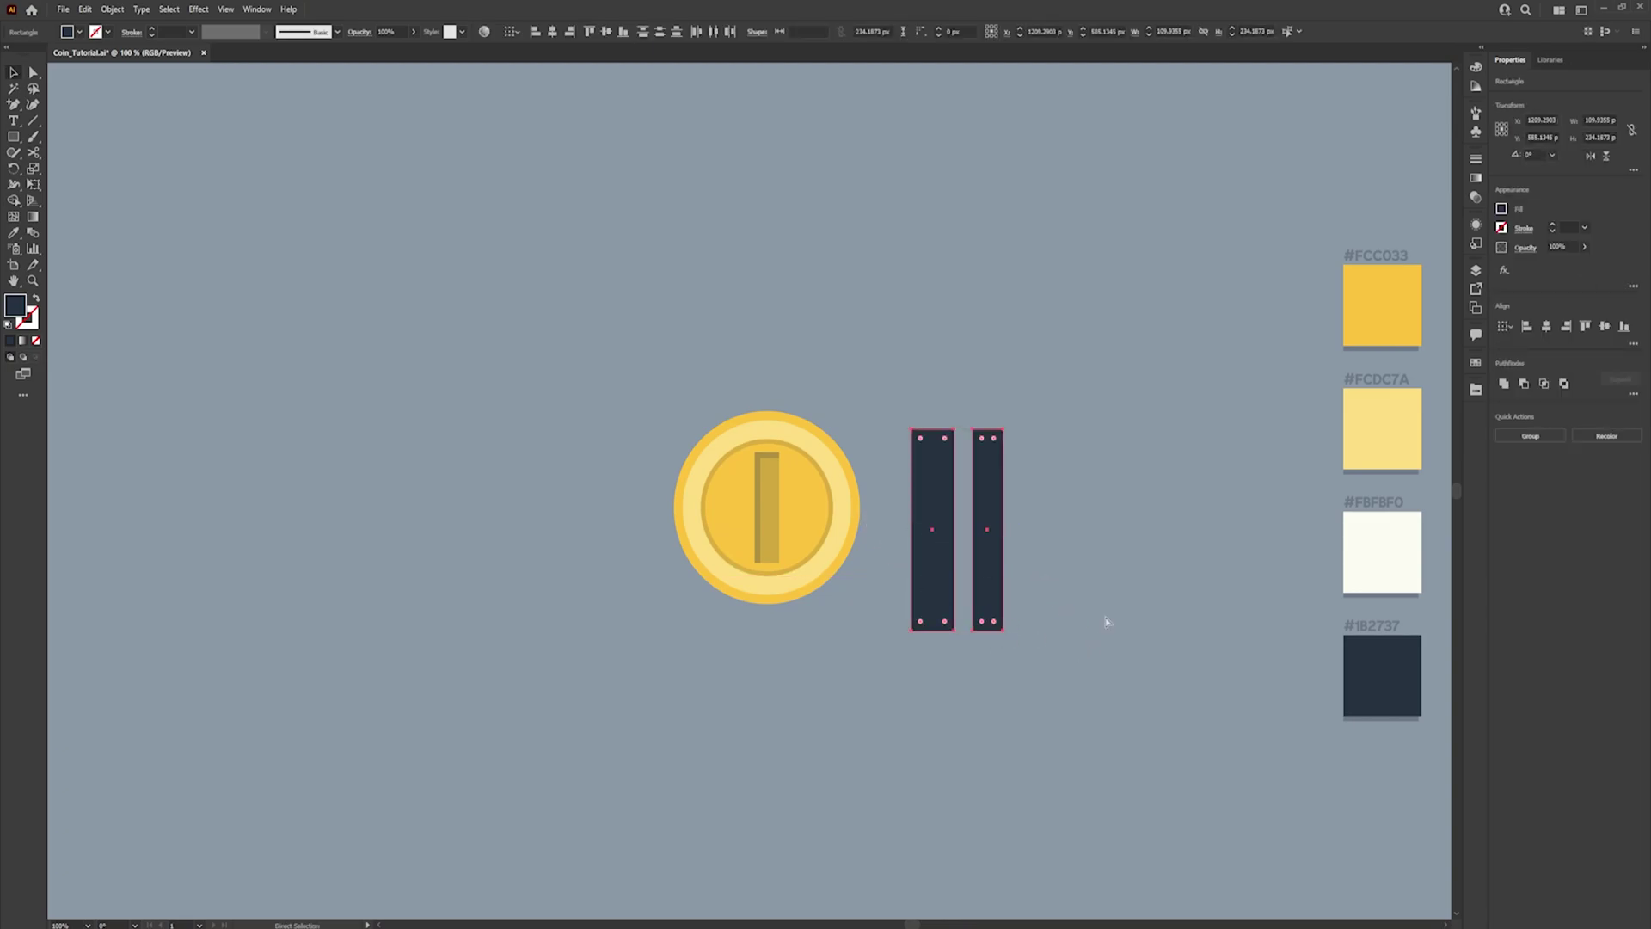
Group the two bars, colour them #FBFBF0 off-white and rotate the group 45°
key(ctrl+g)
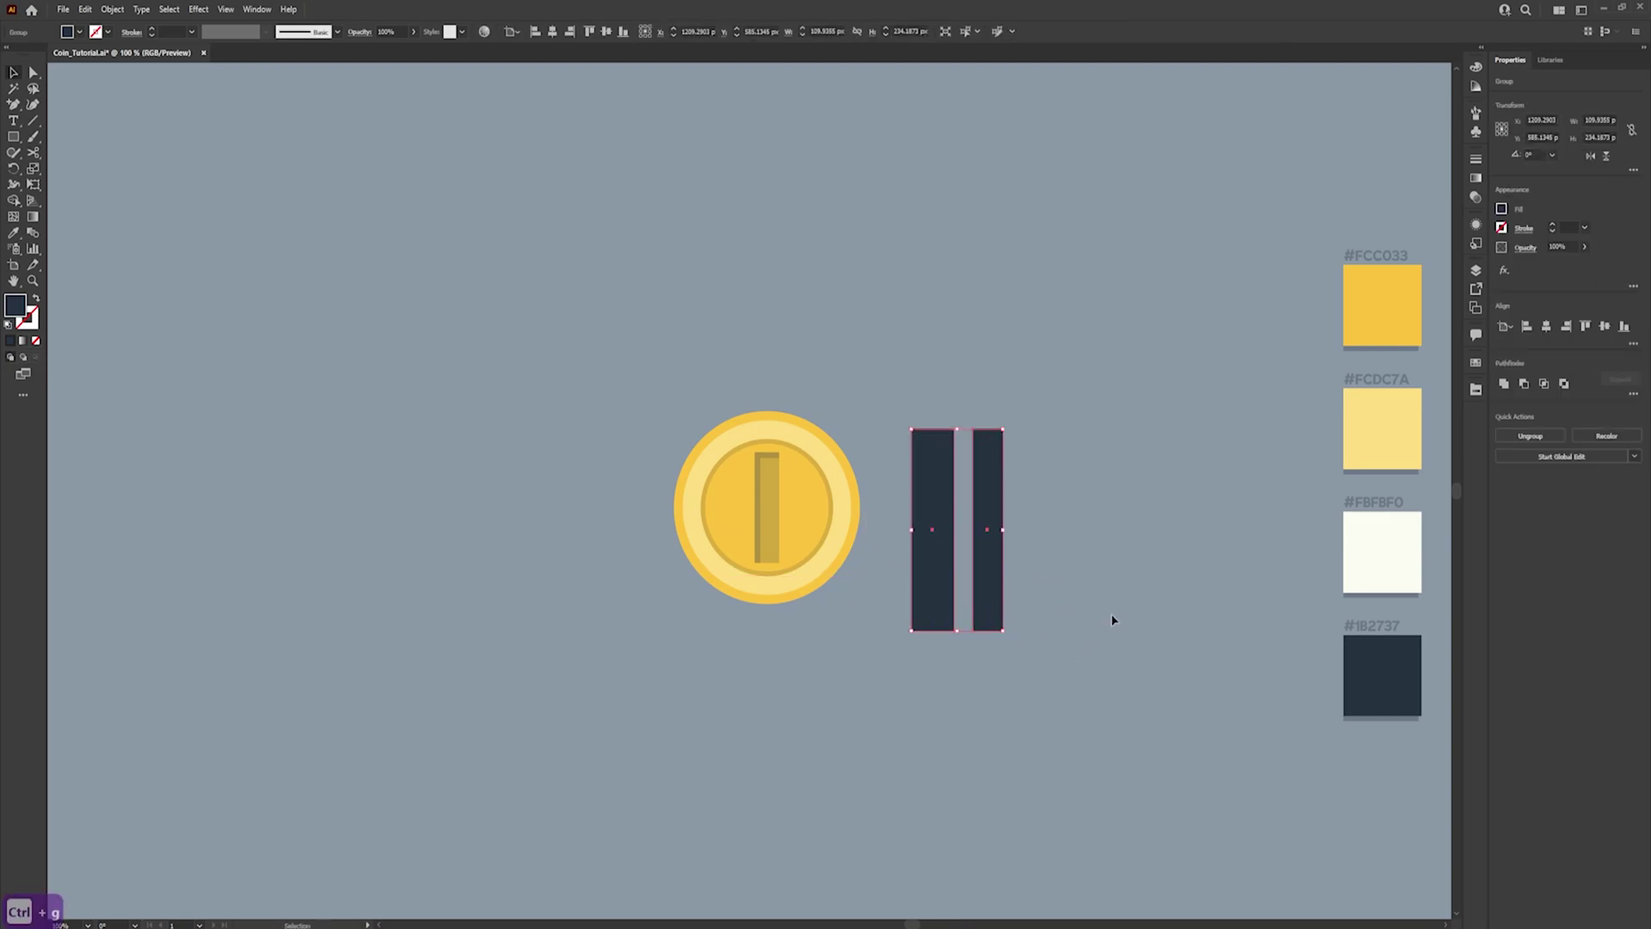
key(i)
click(1386, 553)
ctrl+click(1164, 619)
click(922, 620)
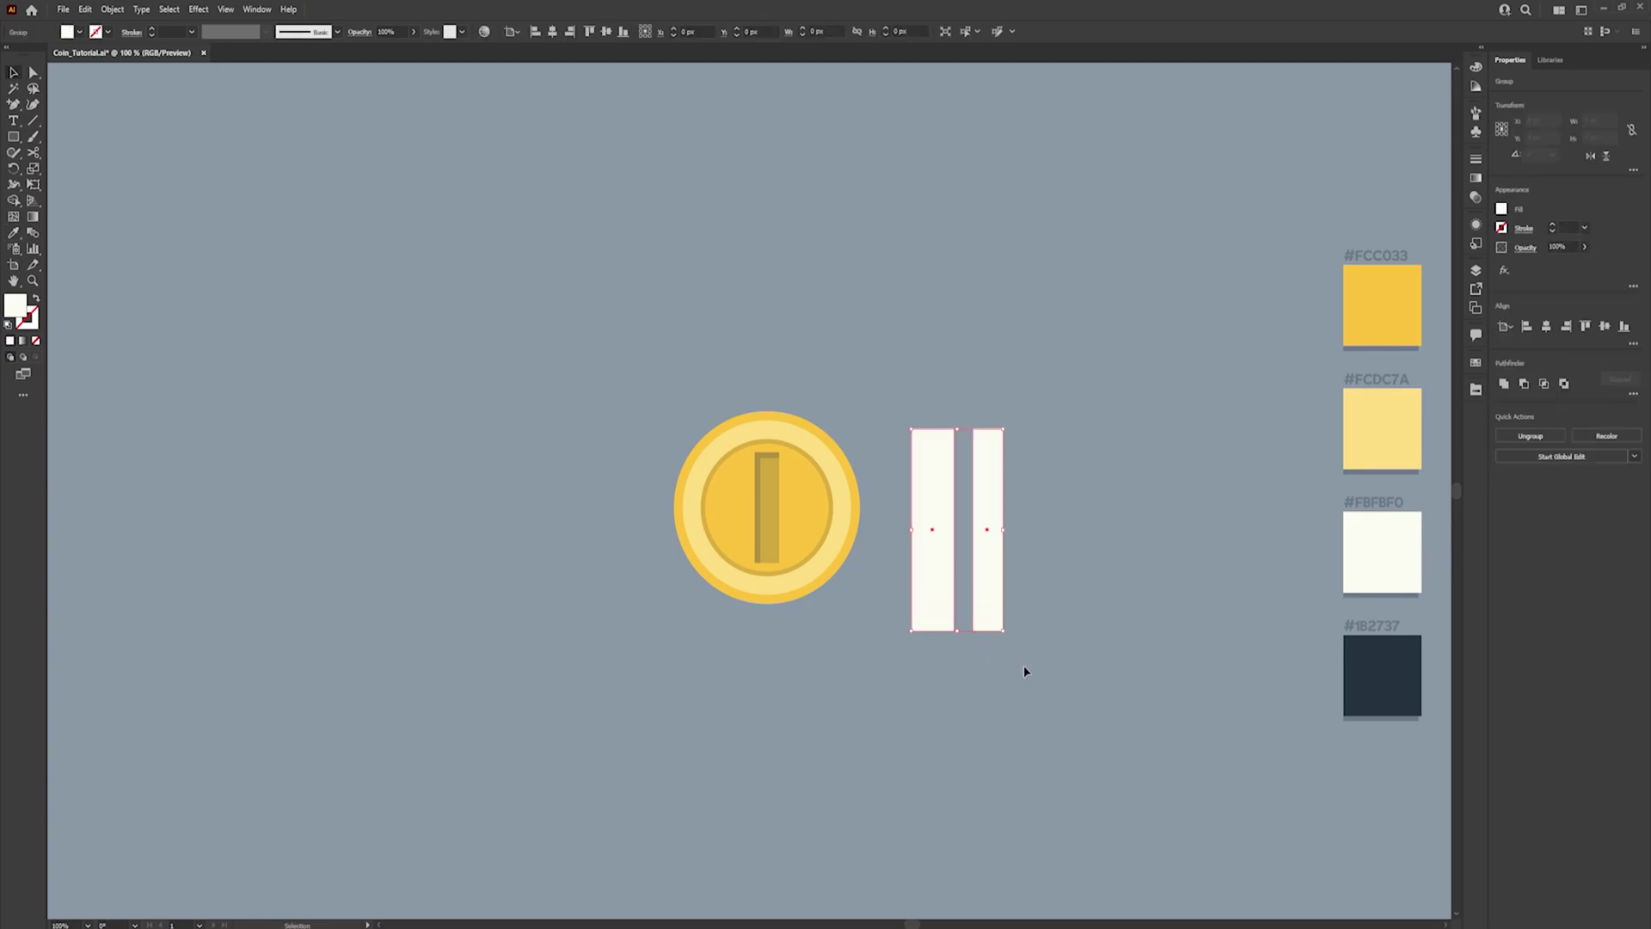
drag(1007, 633, 1192, 614)
drag(1007, 591, 1060, 603)
Ungroup the coin and Alt-drag a copy of its light-yellow inner circle out to the left
right_click(1060, 603)
click(179, 556)
click(968, 613)
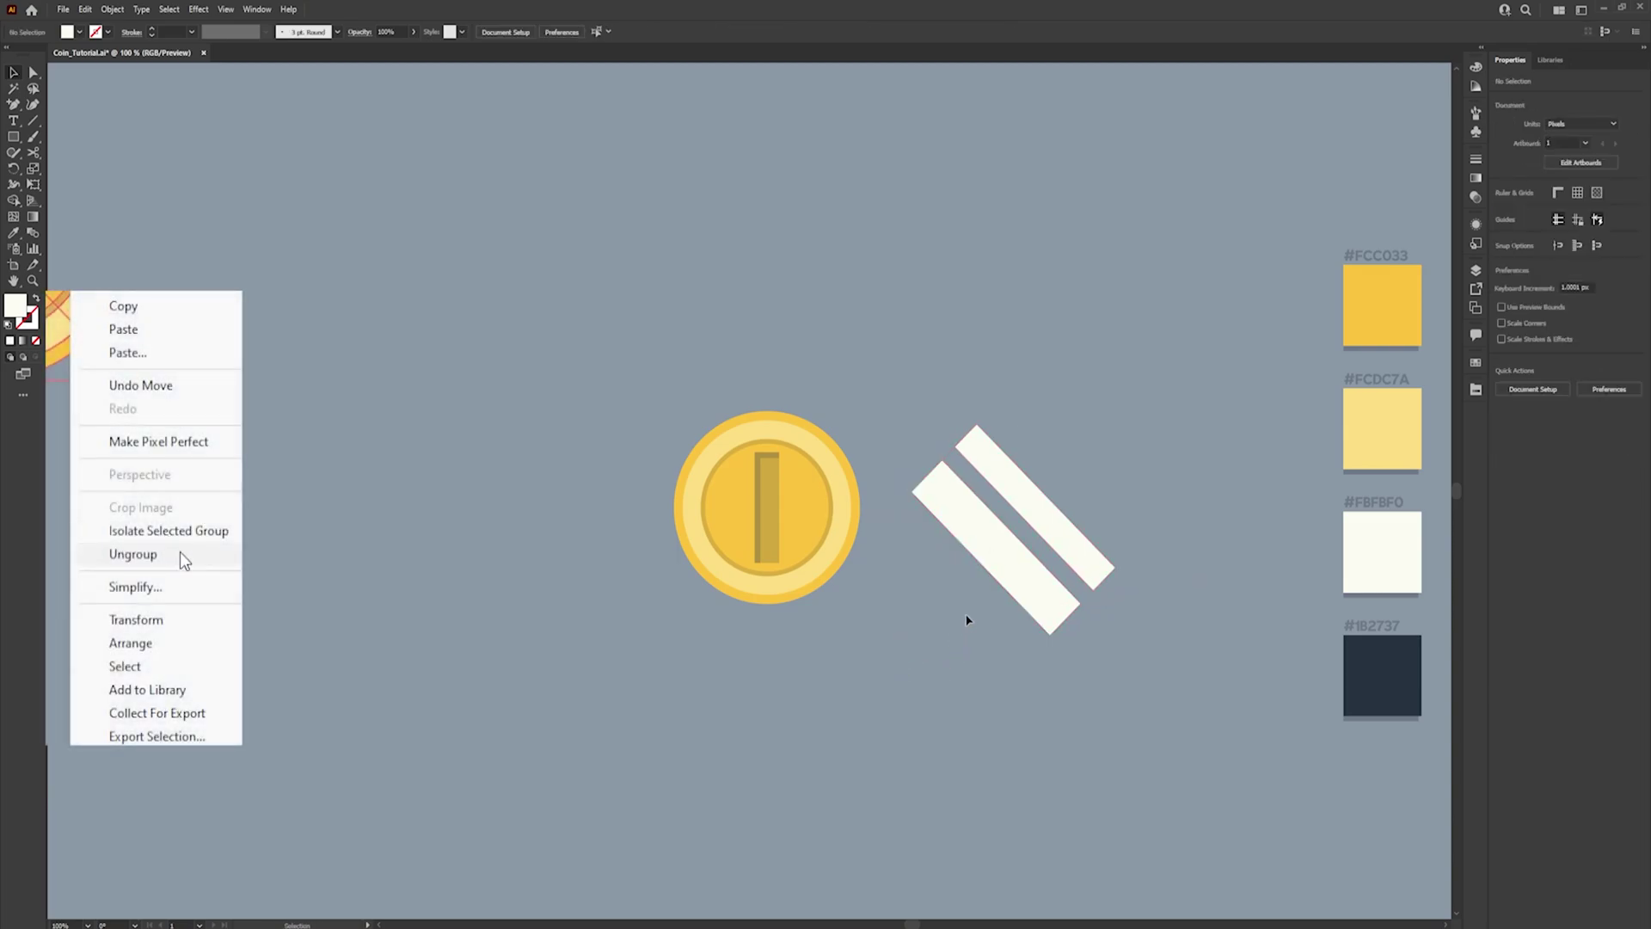
drag(876, 648, 903, 652)
click(851, 563)
click(894, 612)
click(899, 609)
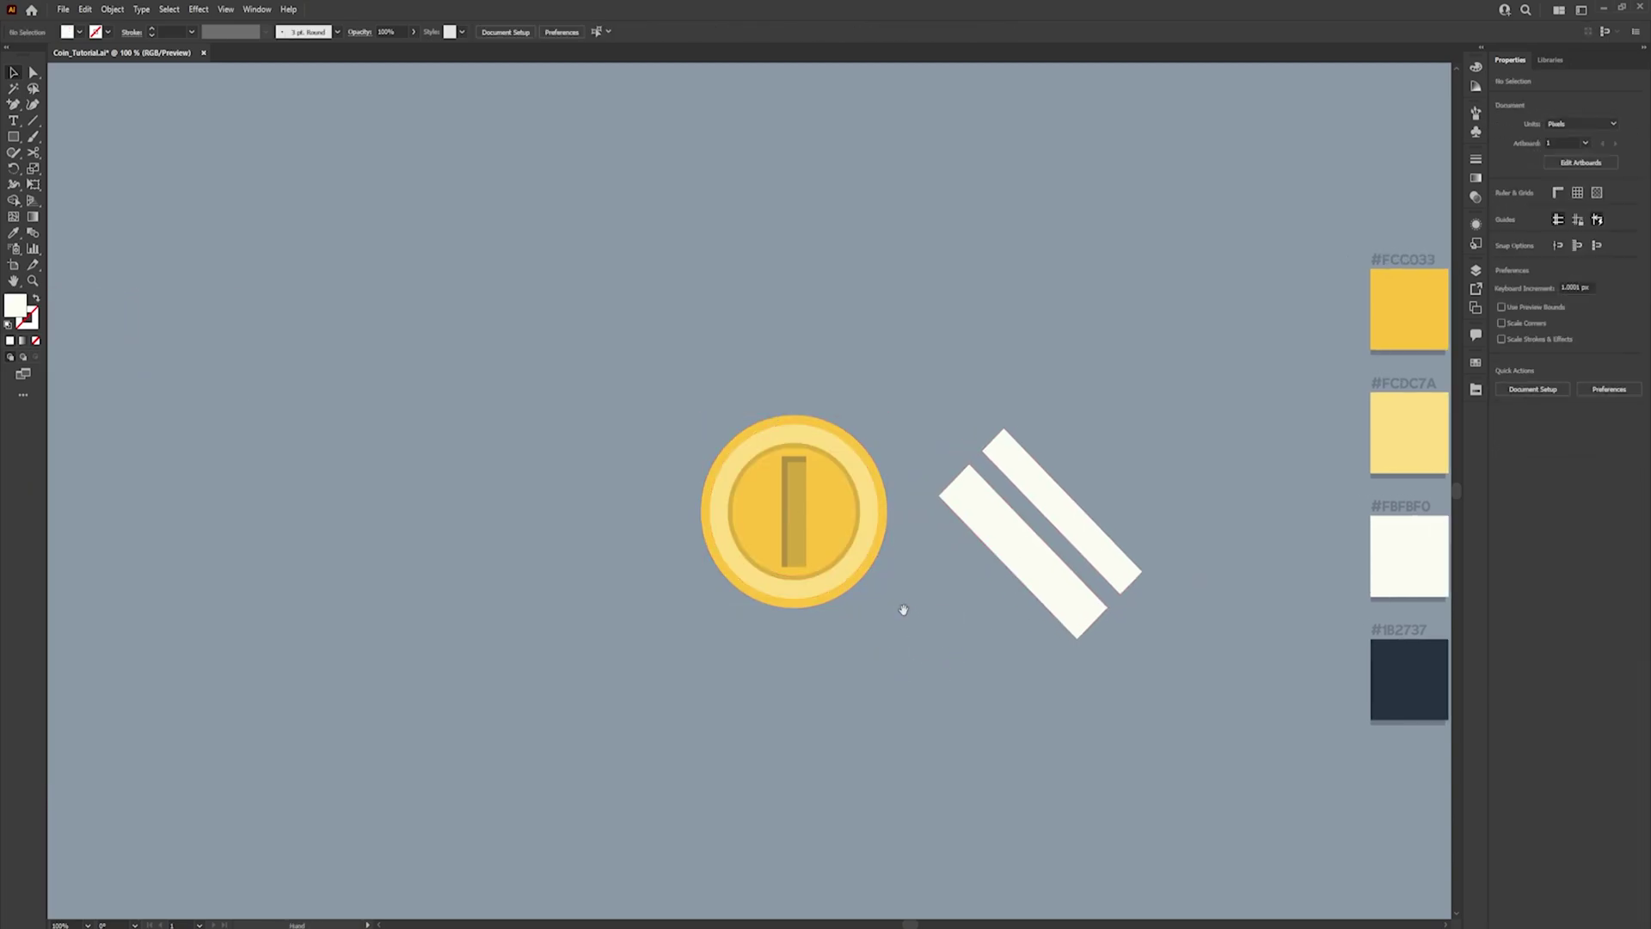
scroll(966, 634, up, 3)
click(936, 520)
right_click(911, 545)
click(963, 720)
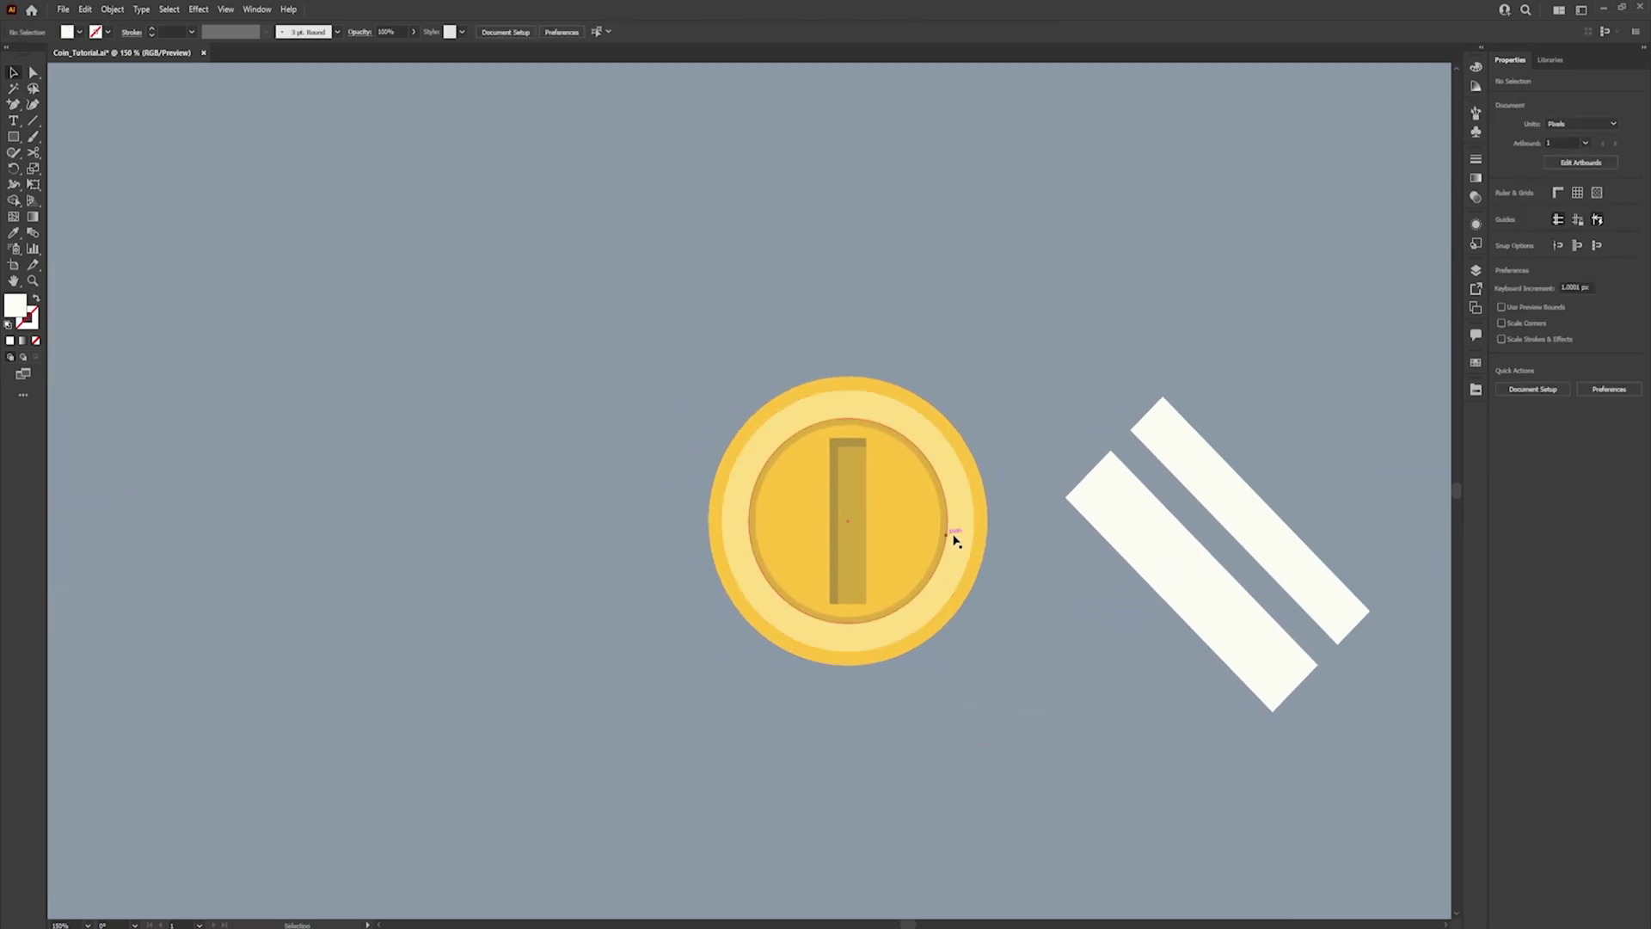
click(974, 522)
drag(966, 537, 486, 602)
click(684, 688)
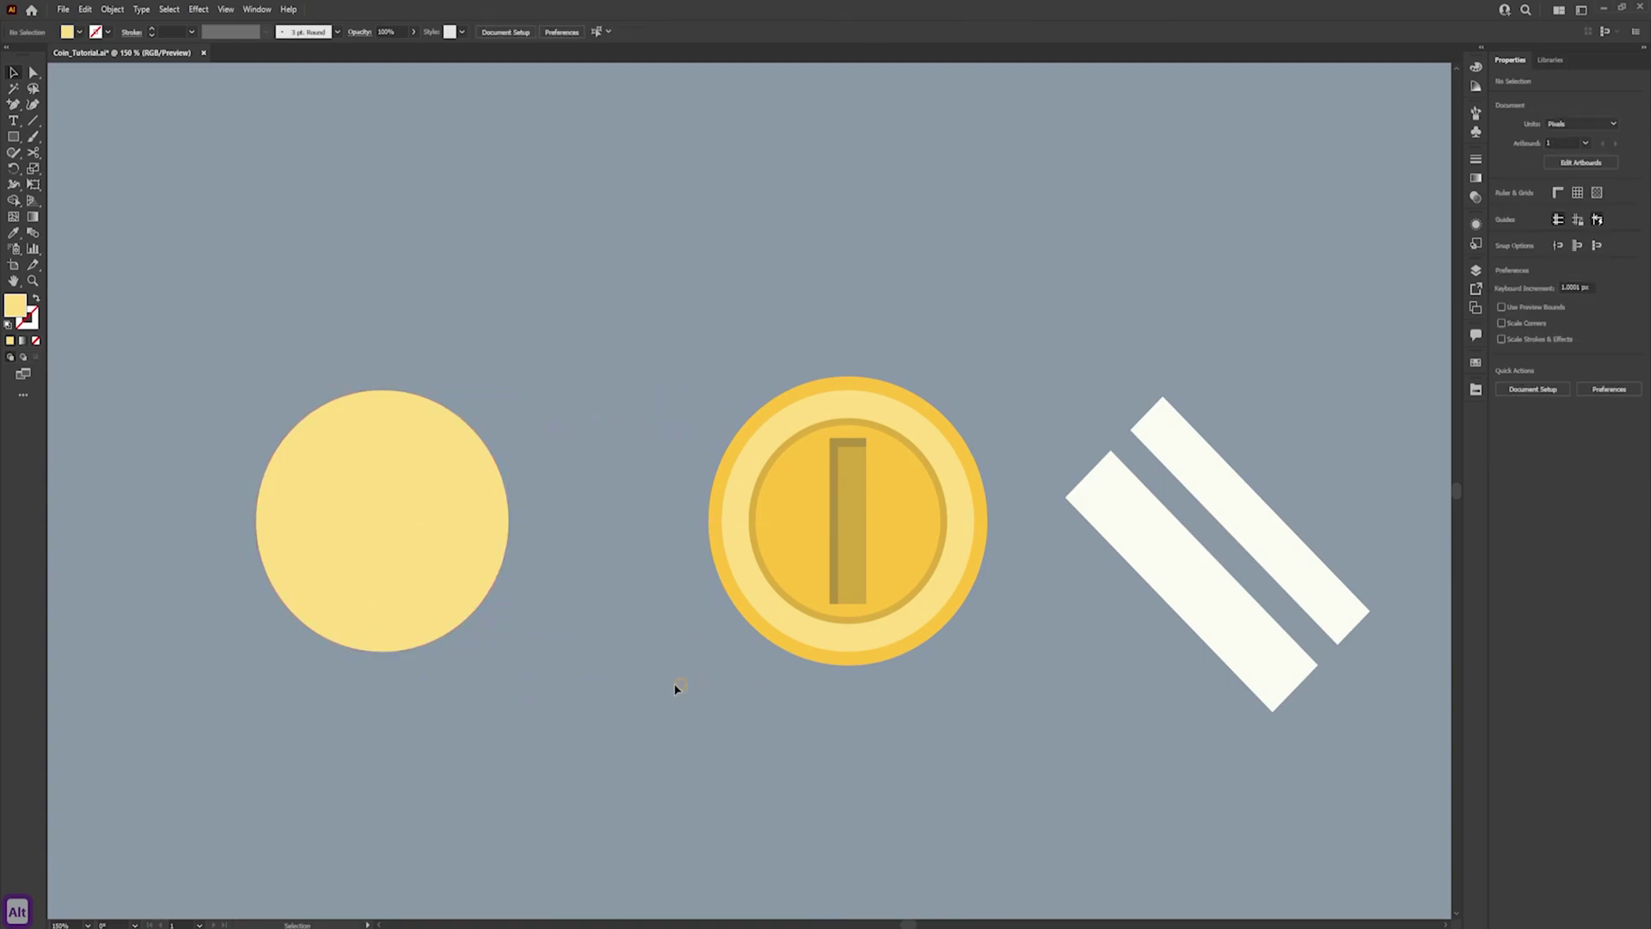
Place the light-yellow circle over the tilted white bars and align them vertically
scroll(683, 688, down, 3)
drag(593, 466, 962, 491)
scroll(983, 606, up, 2)
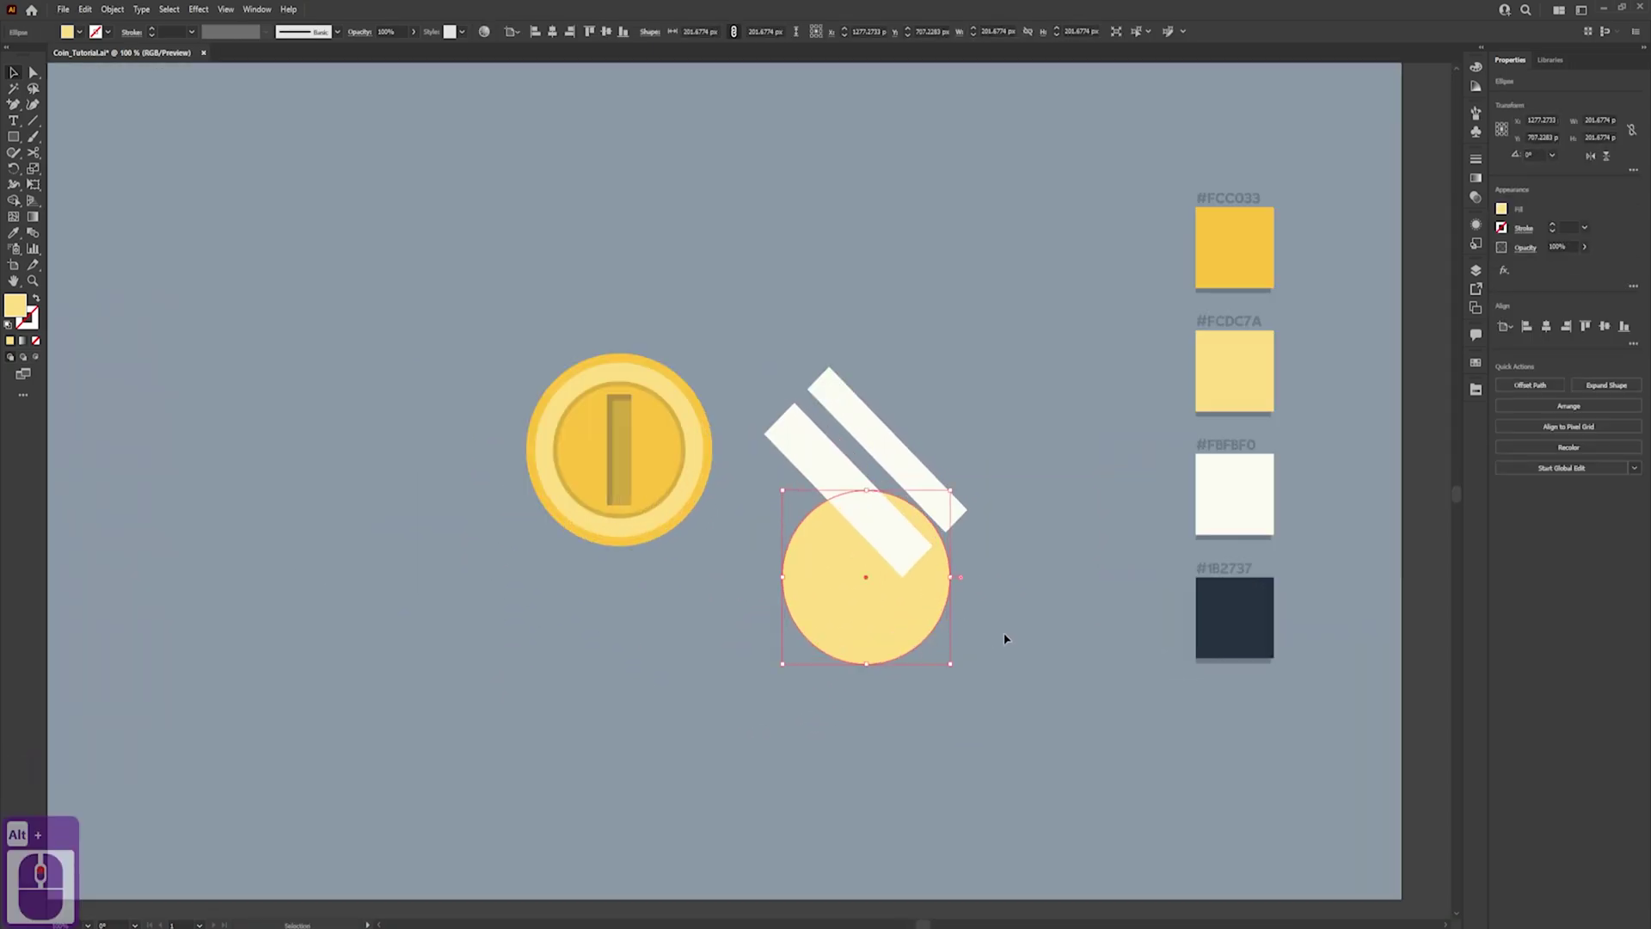
click(993, 638)
scroll(951, 606, up, 1)
drag(952, 611, 983, 669)
drag(1099, 786, 812, 316)
drag(1075, 531, 1110, 564)
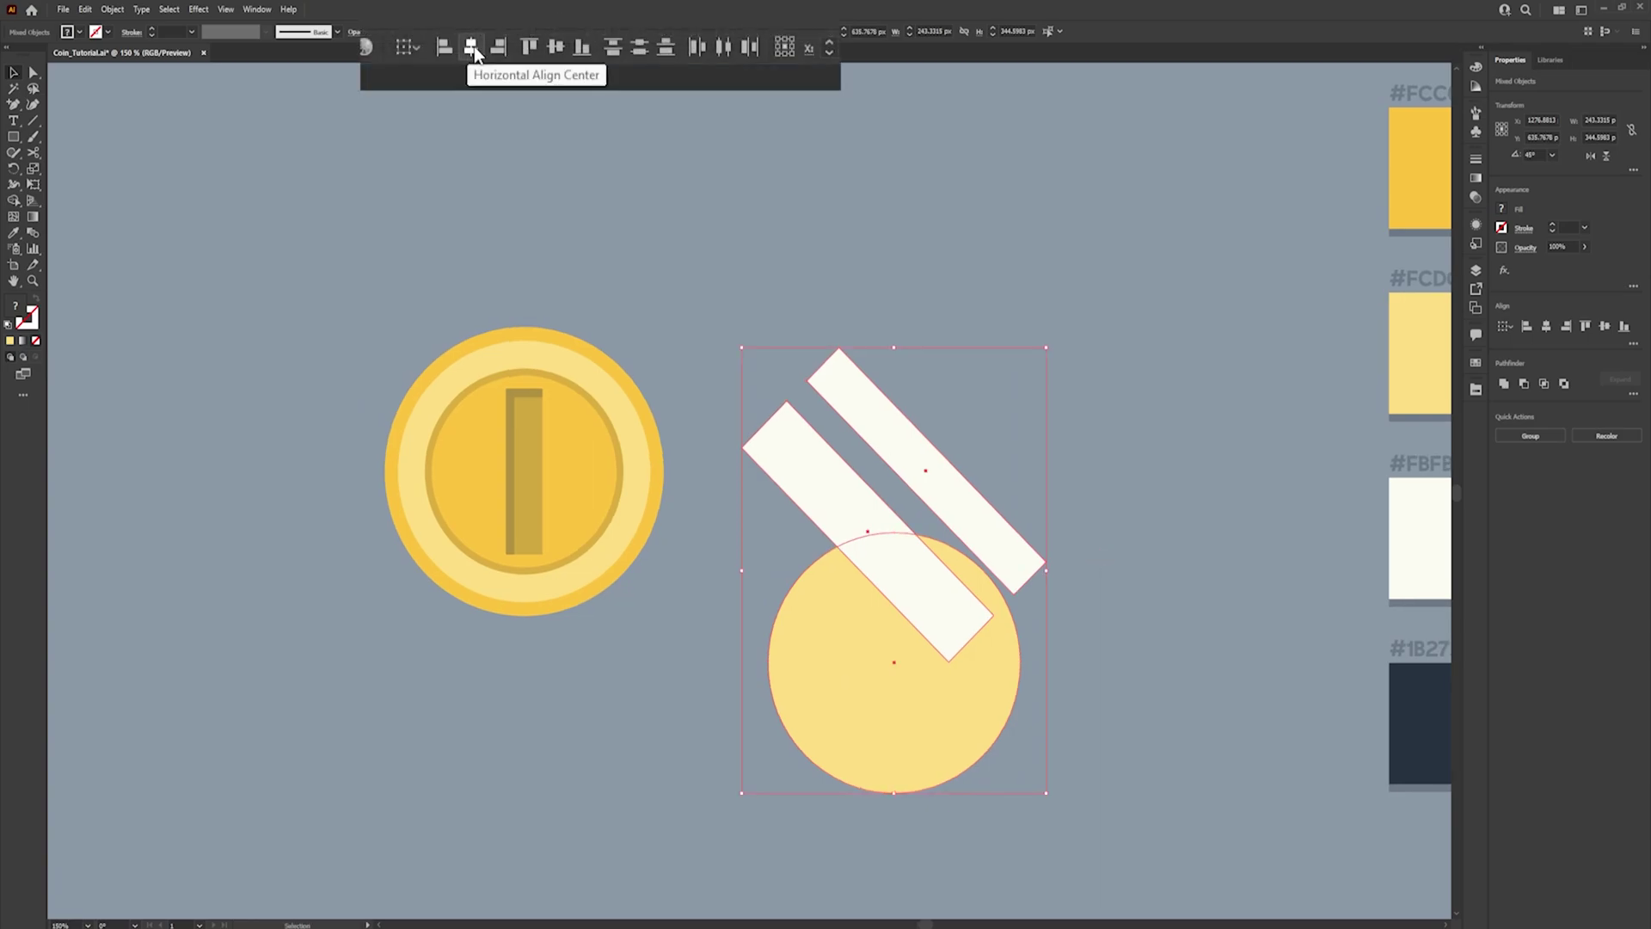
click(557, 47)
click(1134, 740)
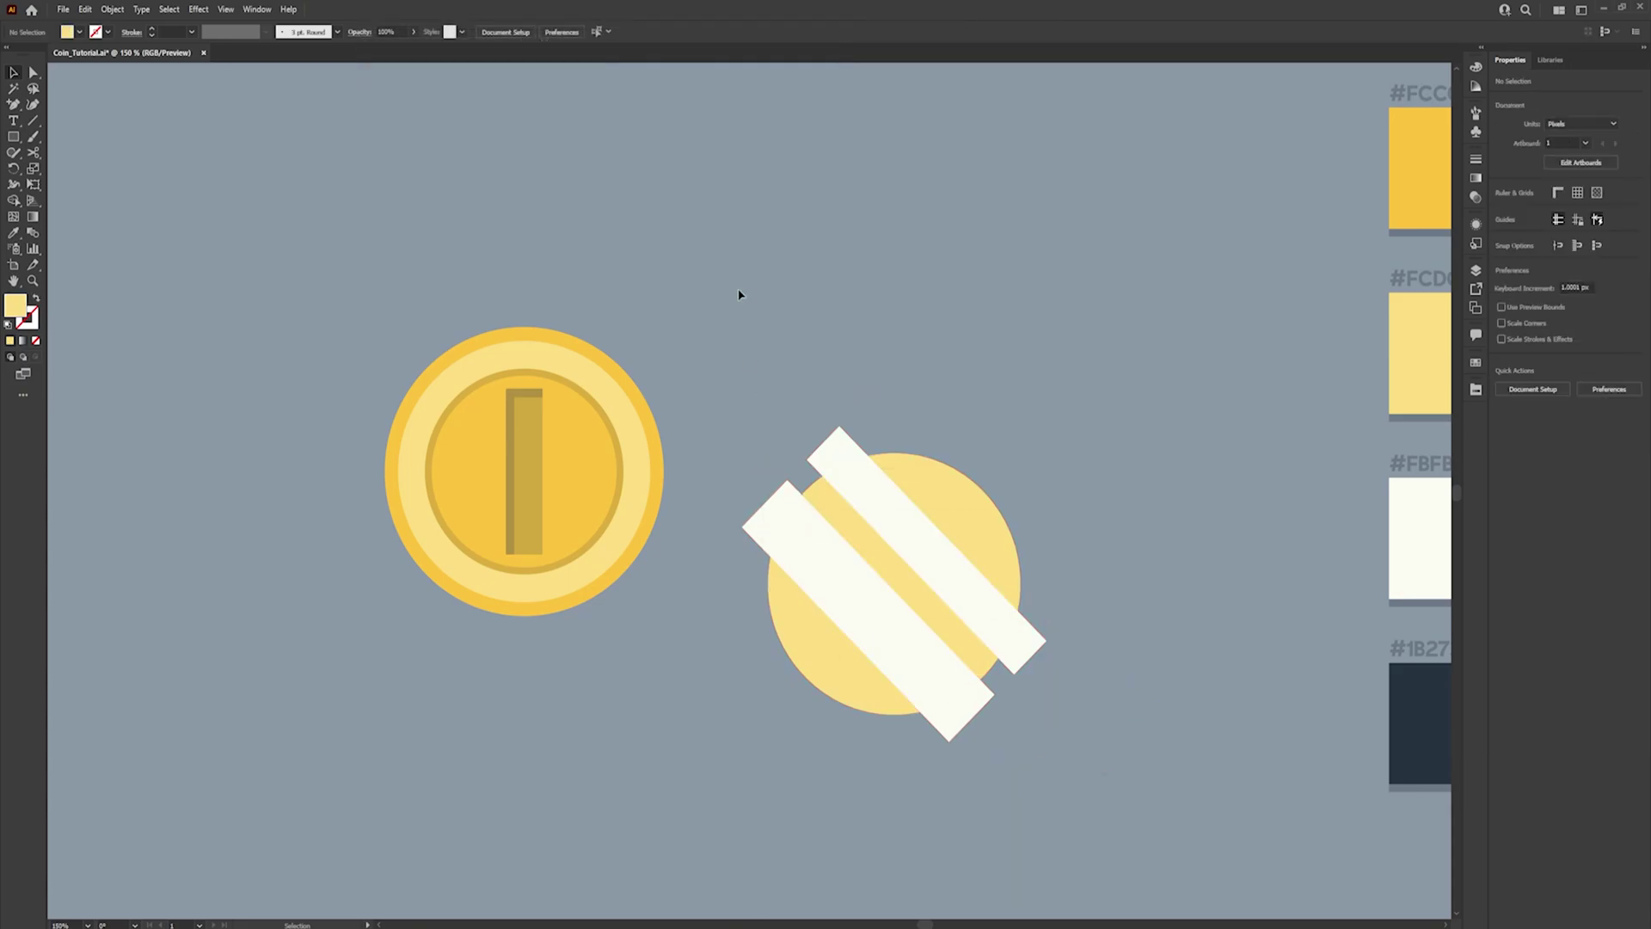
Select everything, apply Pathfinder Divide, and ungroup the resulting pieces
key(ctrl+a)
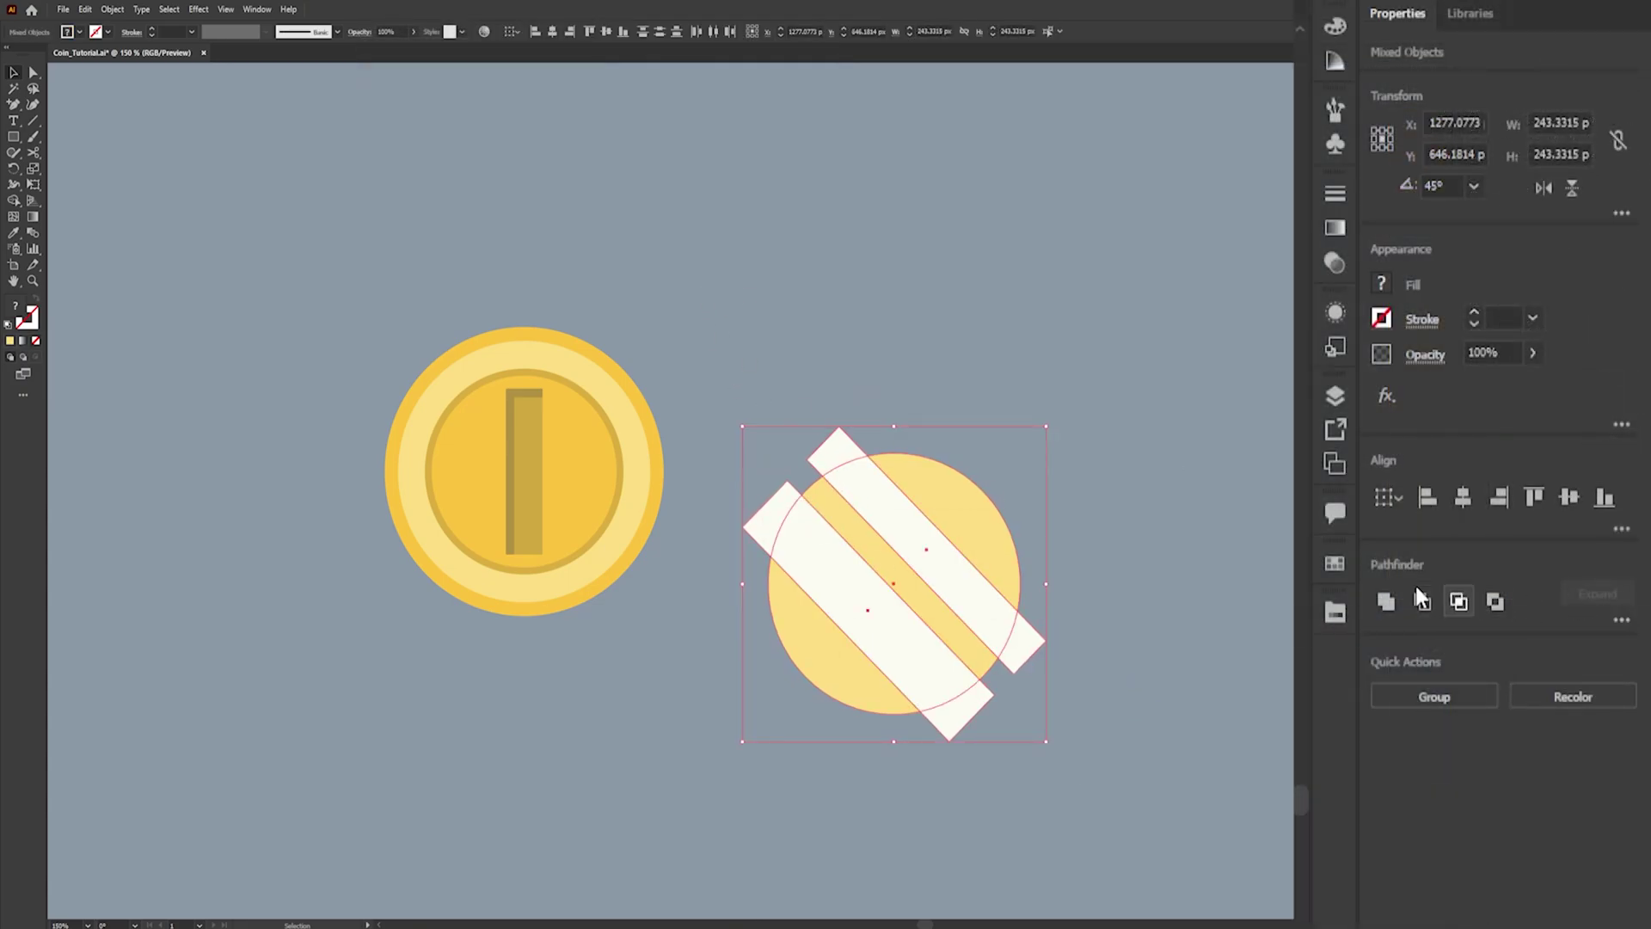
click(1621, 620)
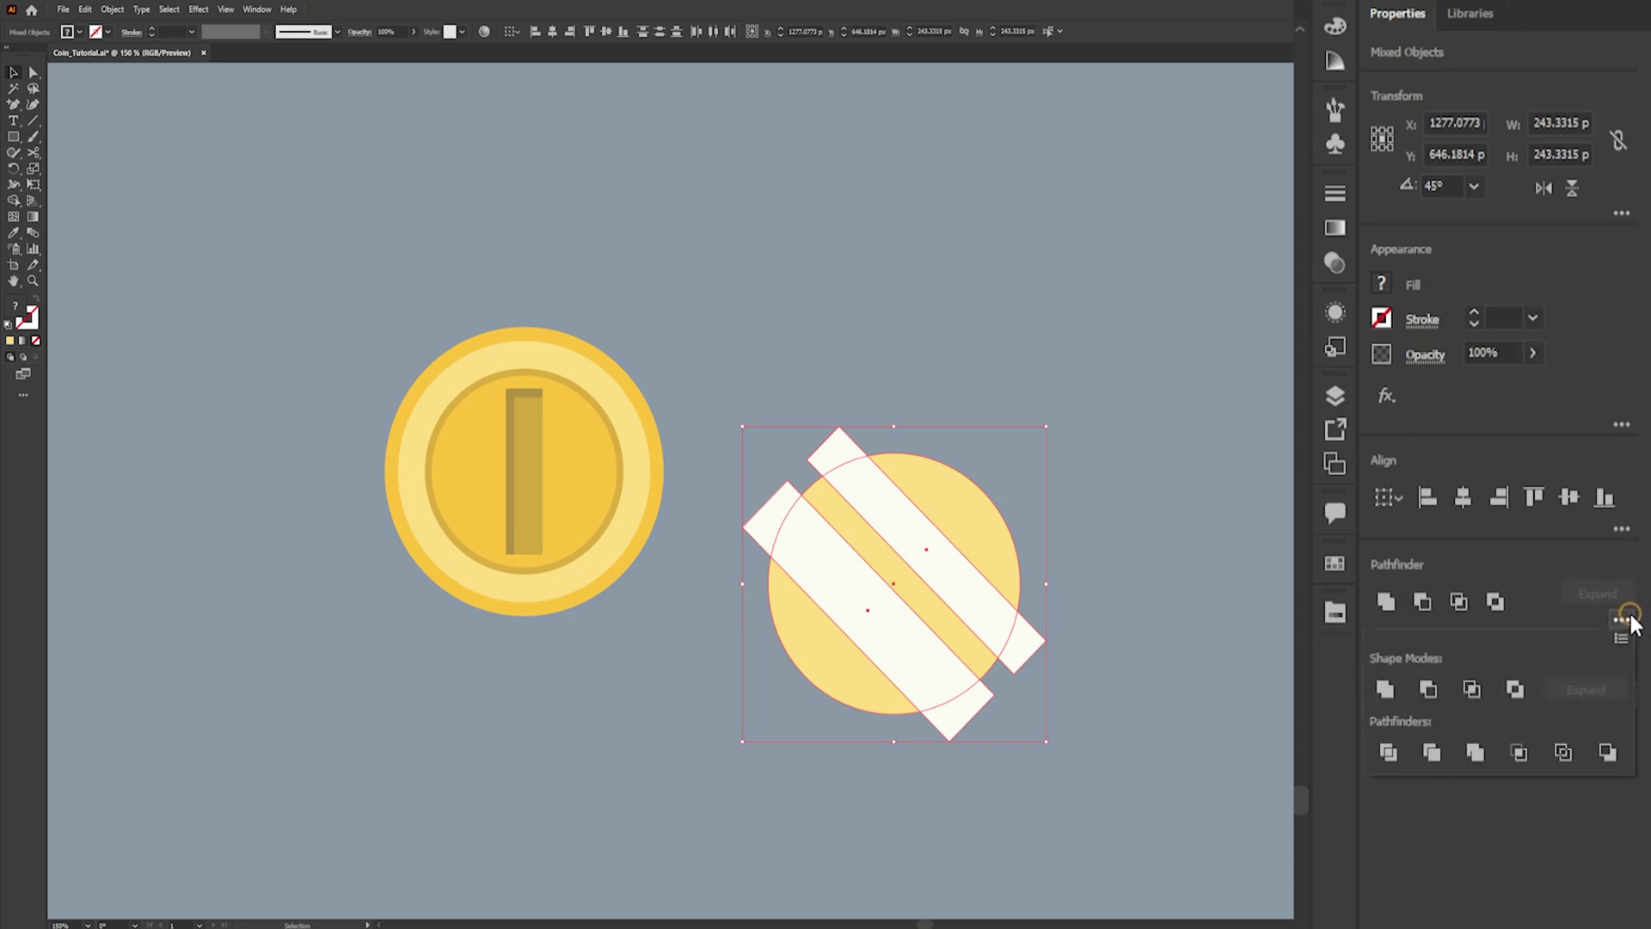
click(1388, 754)
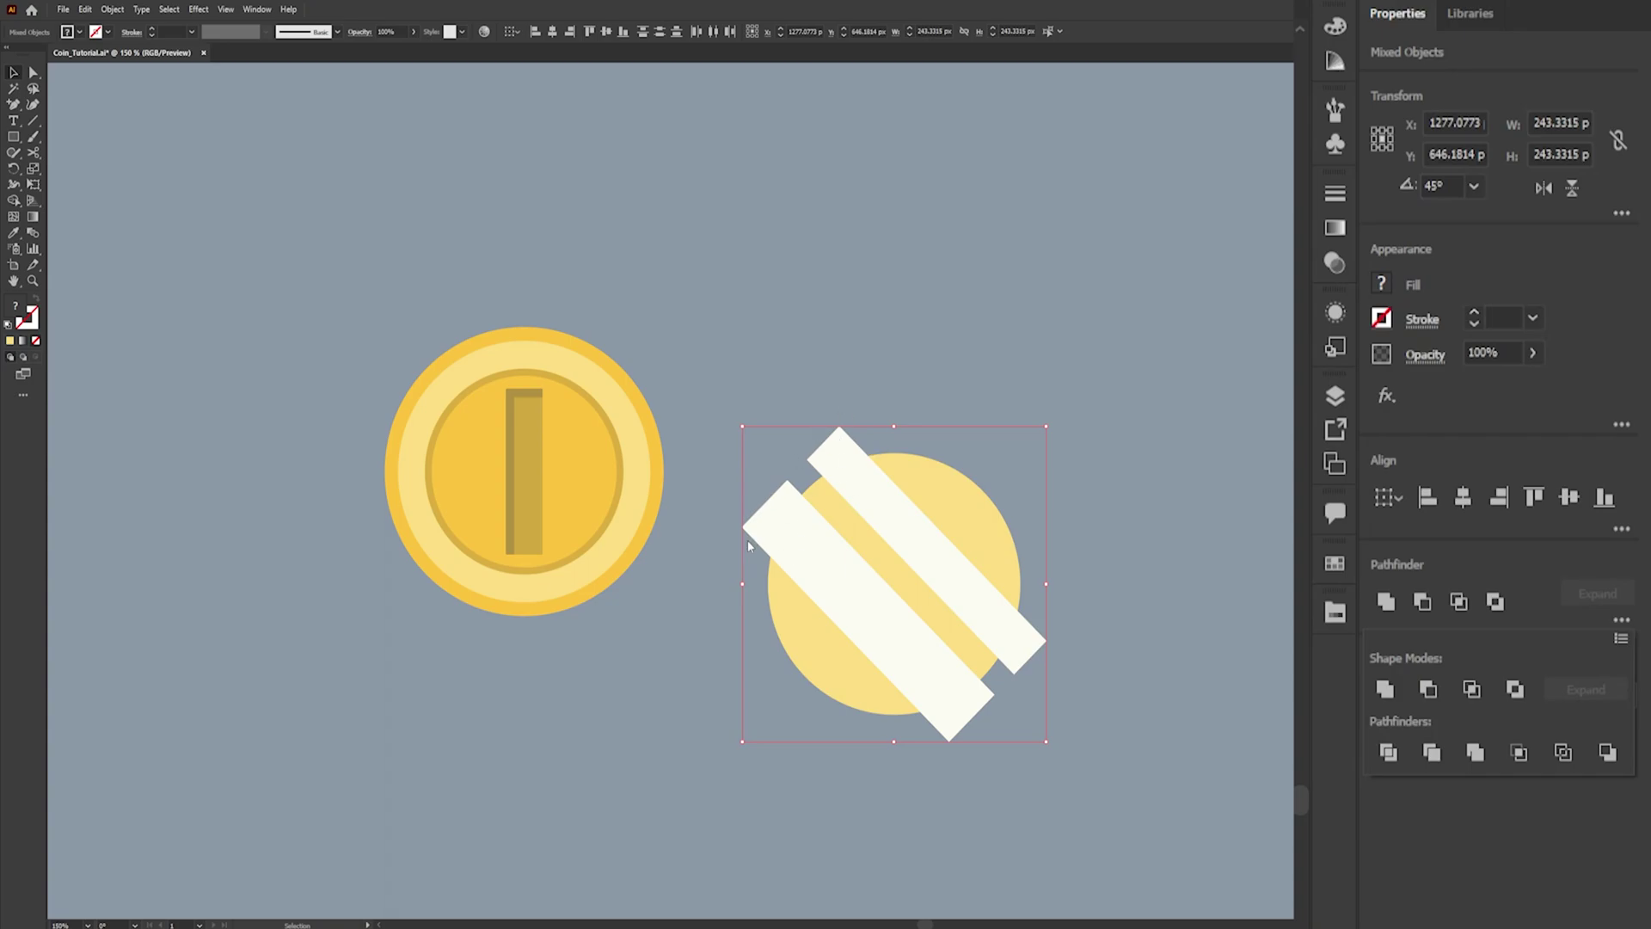
right_click(1025, 628)
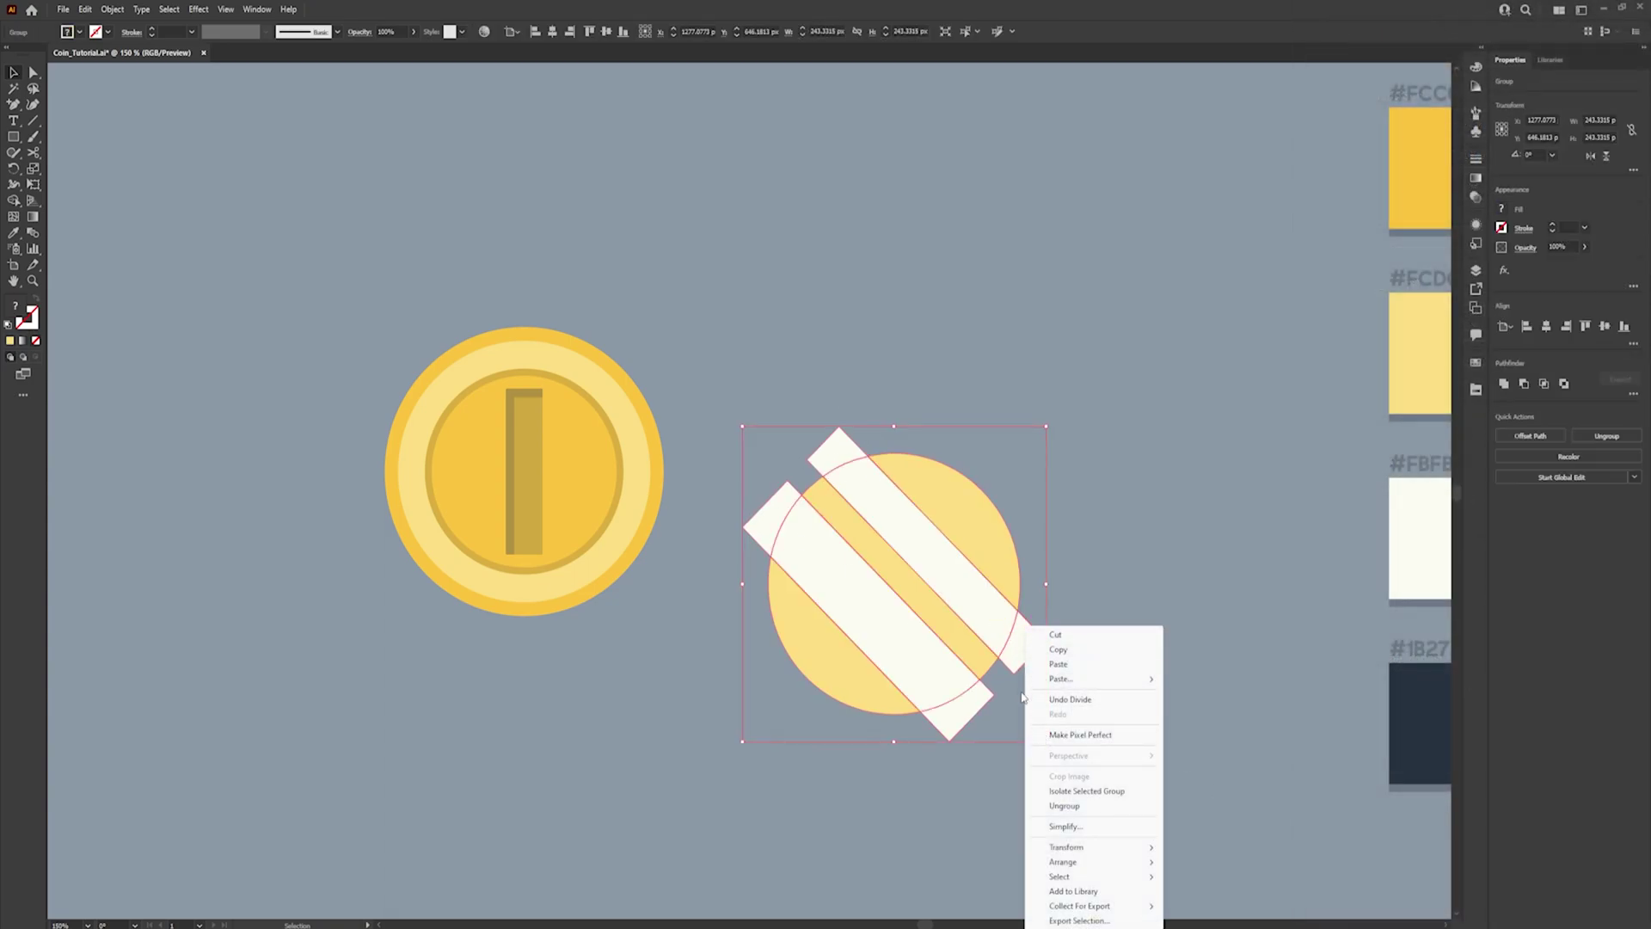
click(1064, 806)
click(1041, 750)
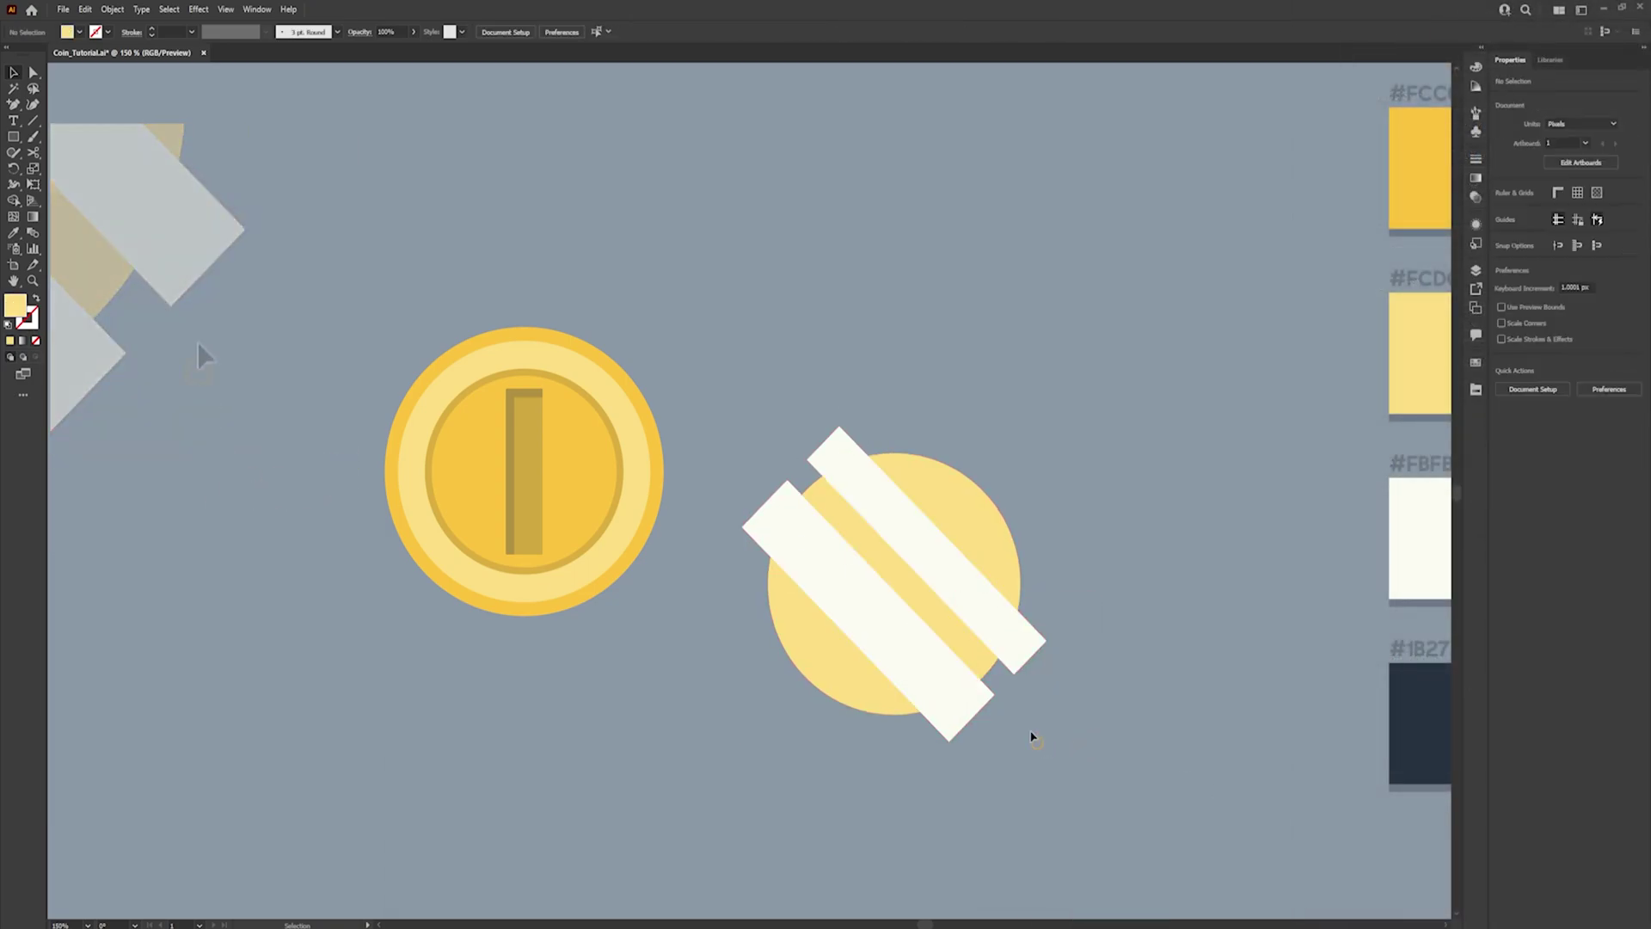
Delete the four white stripe pieces overhanging the circle
click(1034, 655)
key(Delete)
click(951, 722)
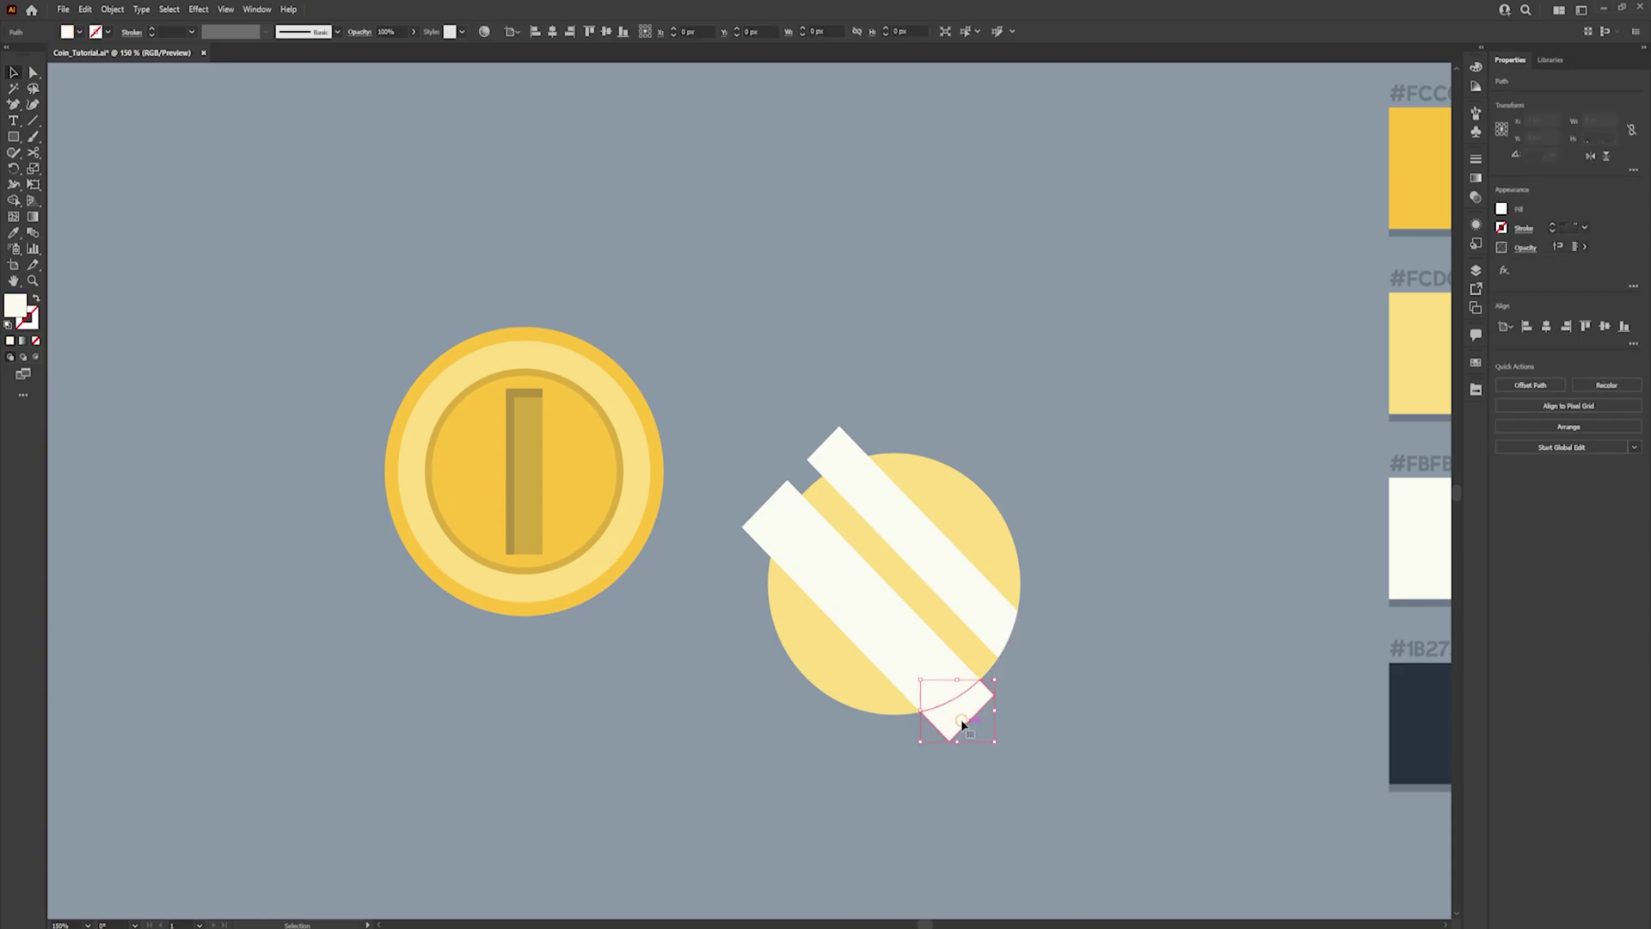
key(Delete)
click(840, 435)
key(Delete)
click(763, 497)
key(Delete)
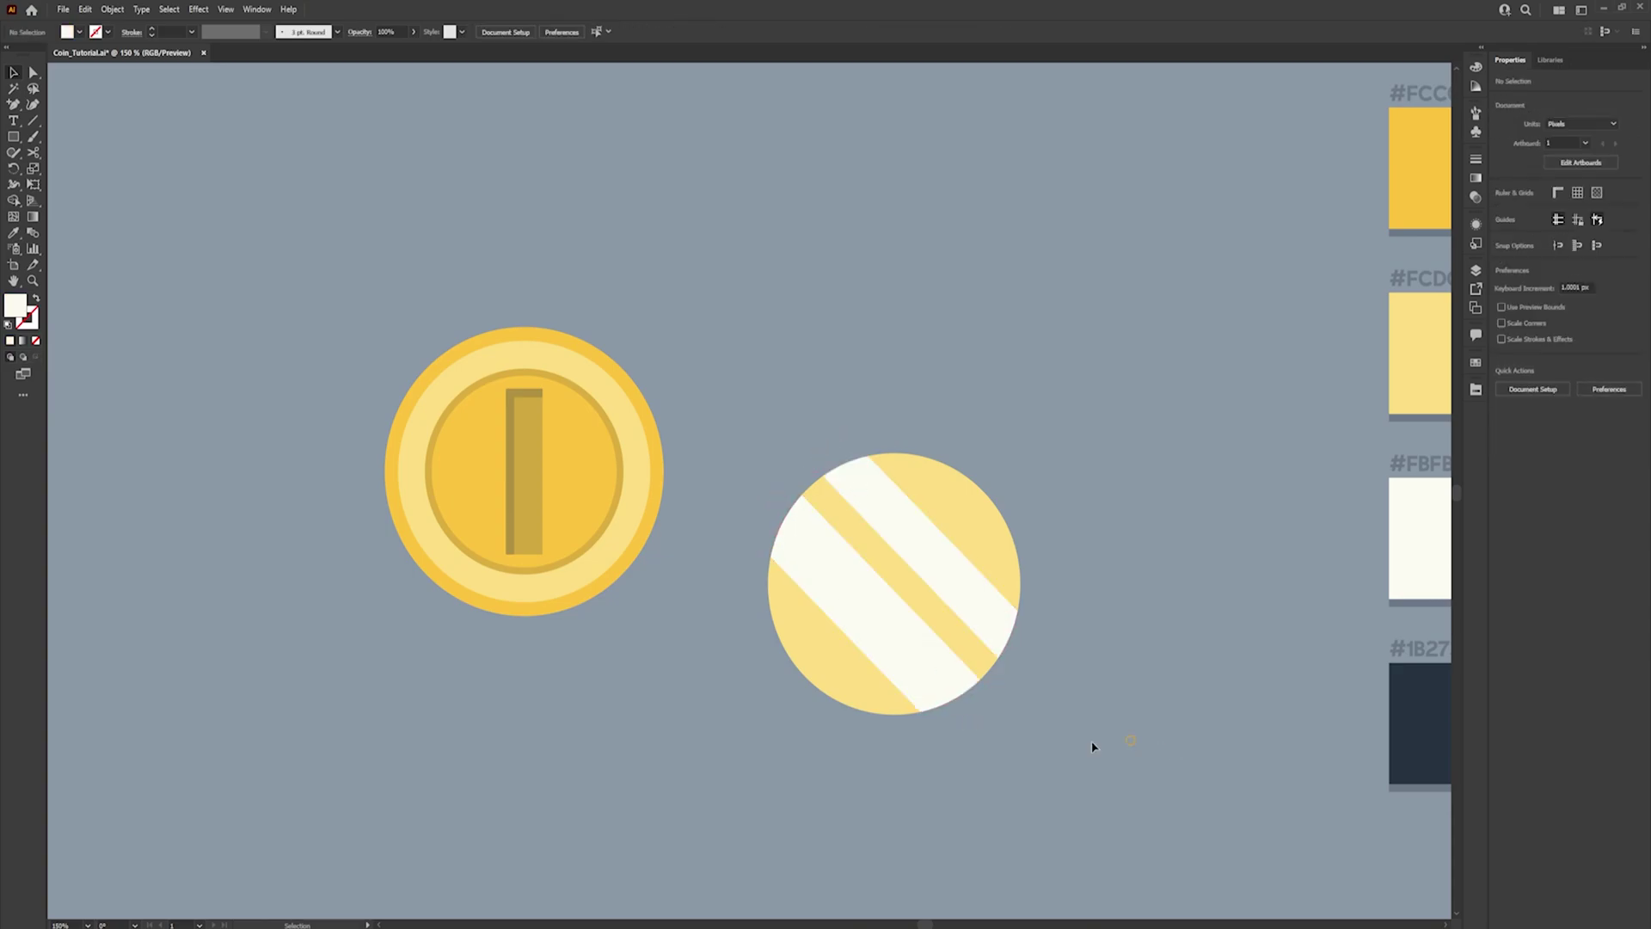
Delete the three remaining light-yellow pieces, leaving only the white stripes
click(987, 505)
key(Delete)
click(903, 579)
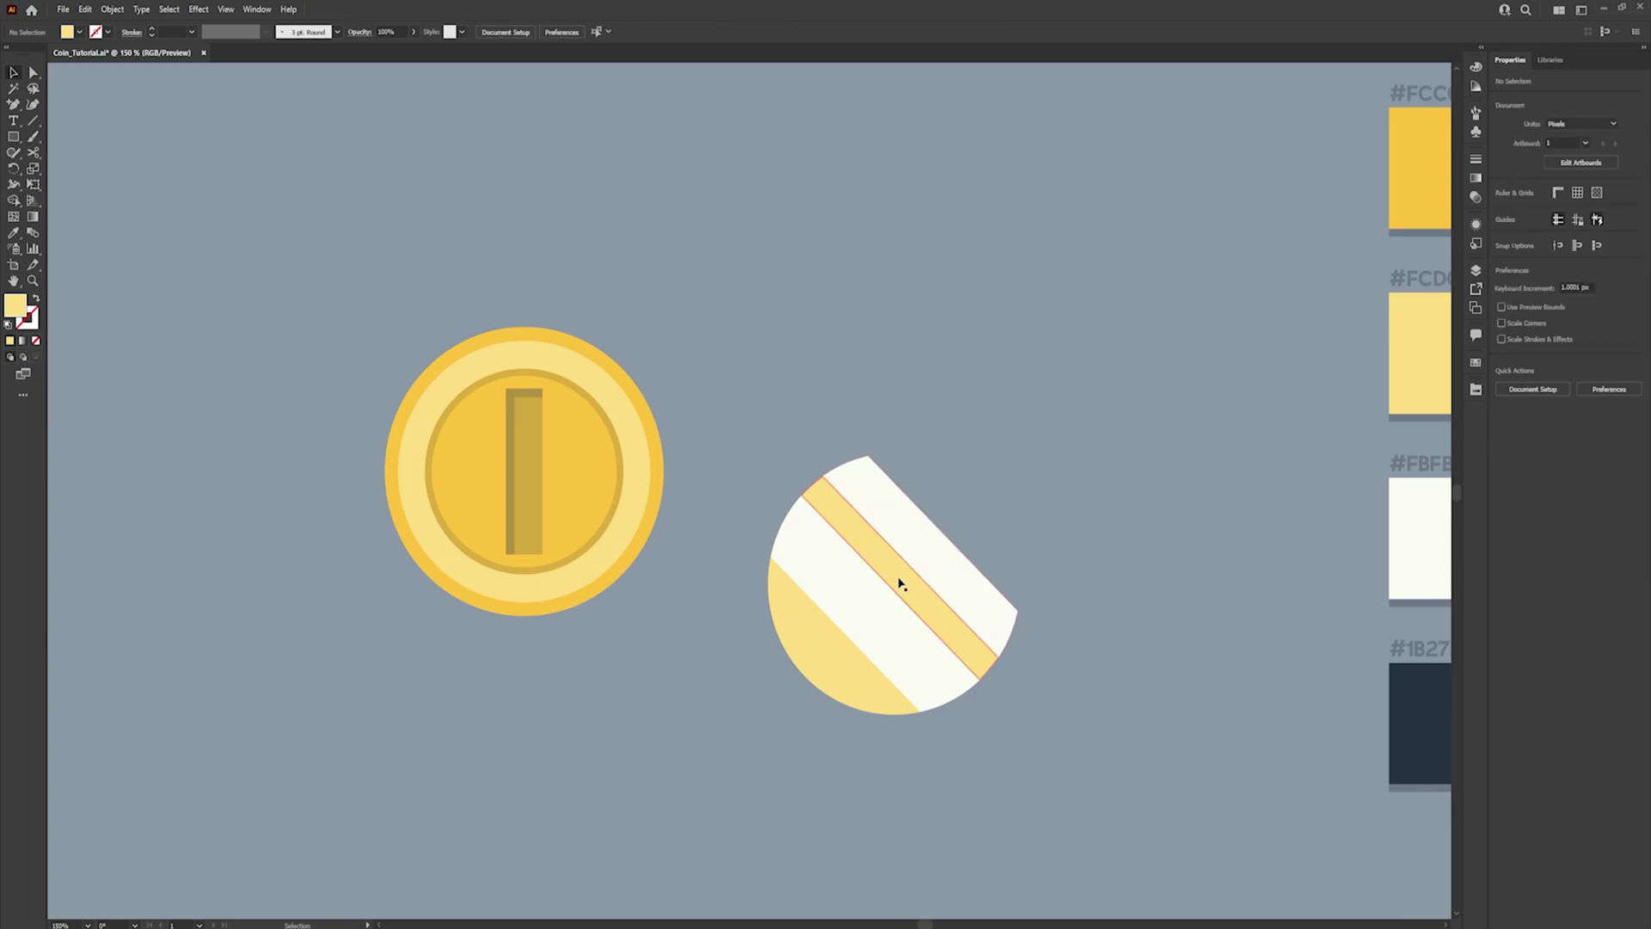
key(Delete)
click(849, 672)
key(Delete)
Set both remaining white stripes to 15% opacity
drag(1057, 788, 766, 398)
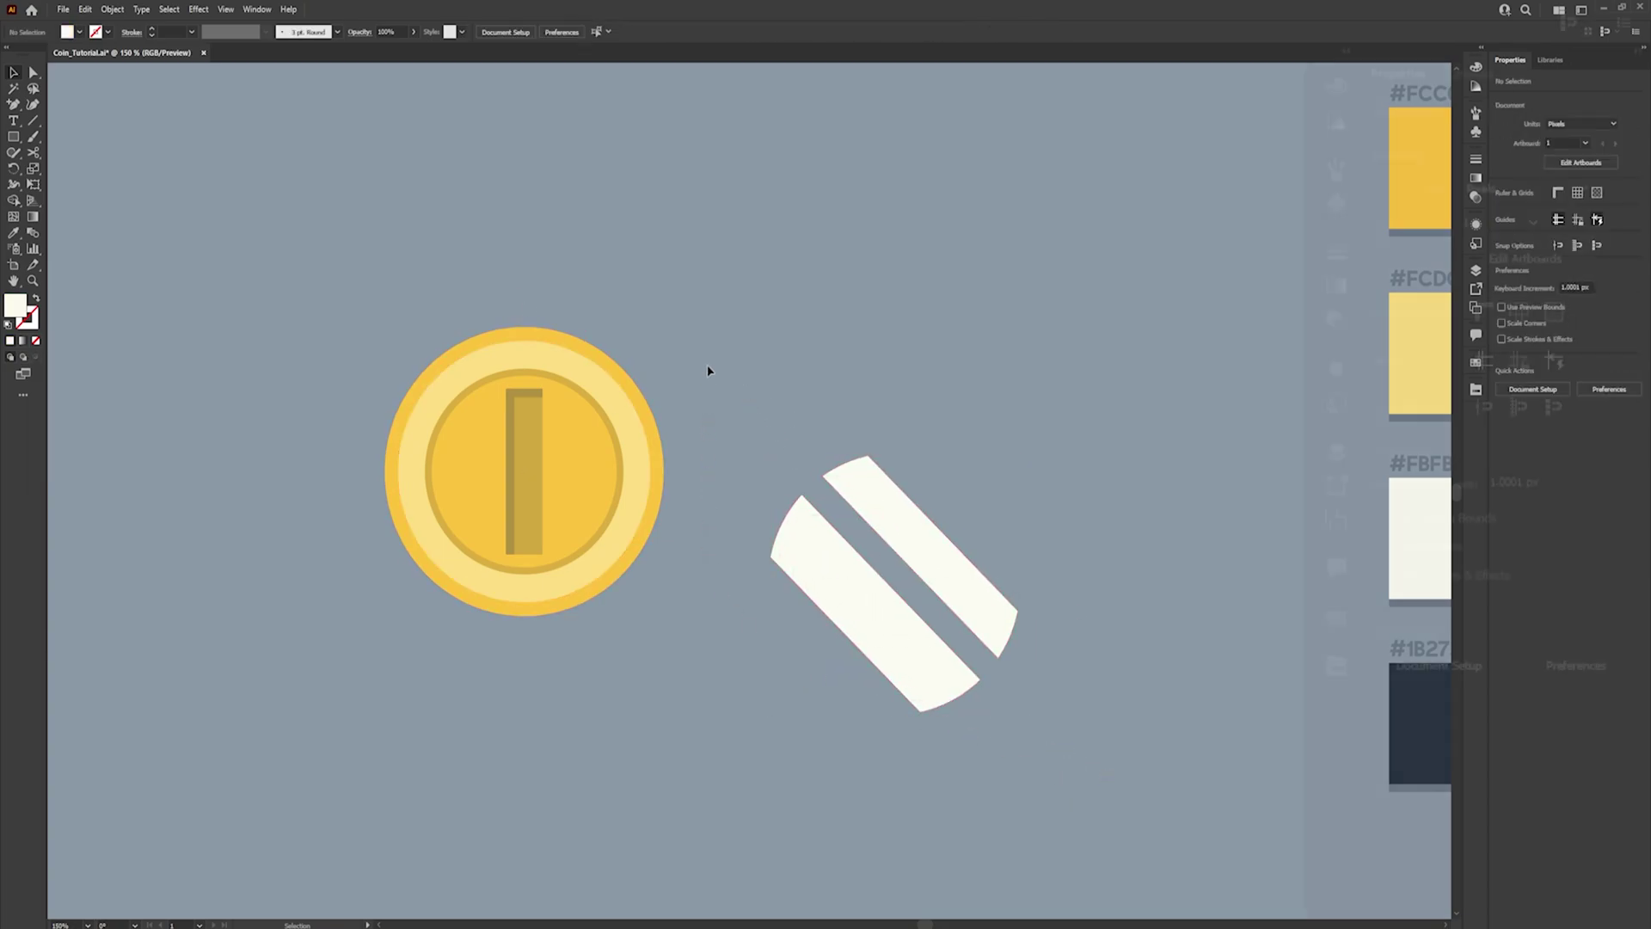
click(1500, 401)
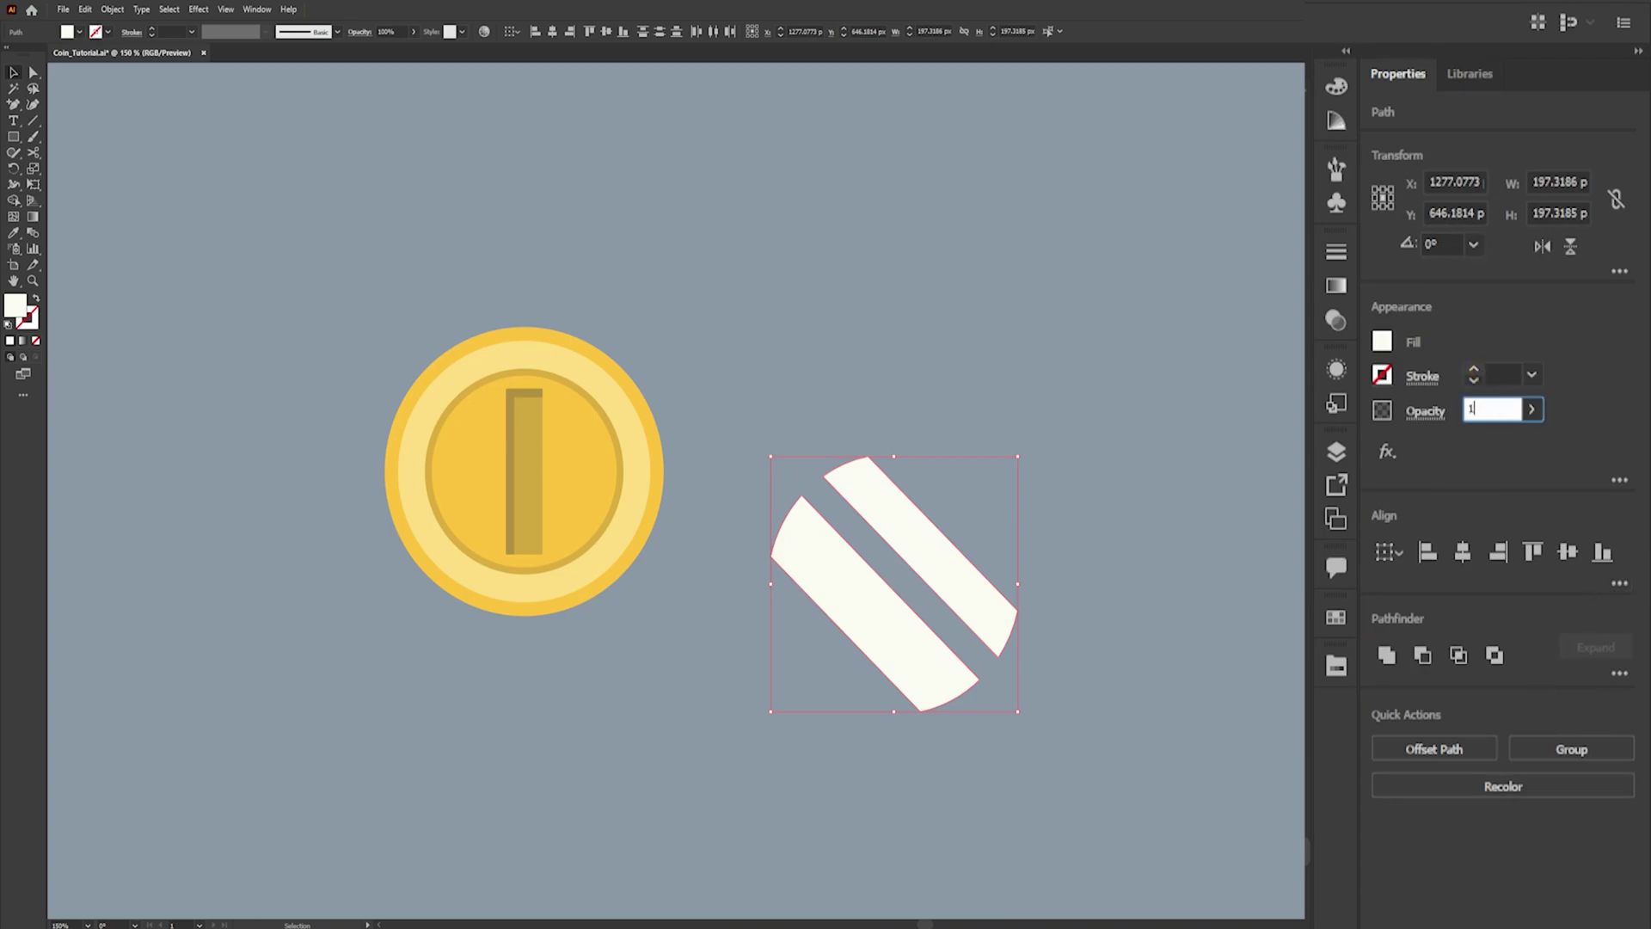
key(Return)
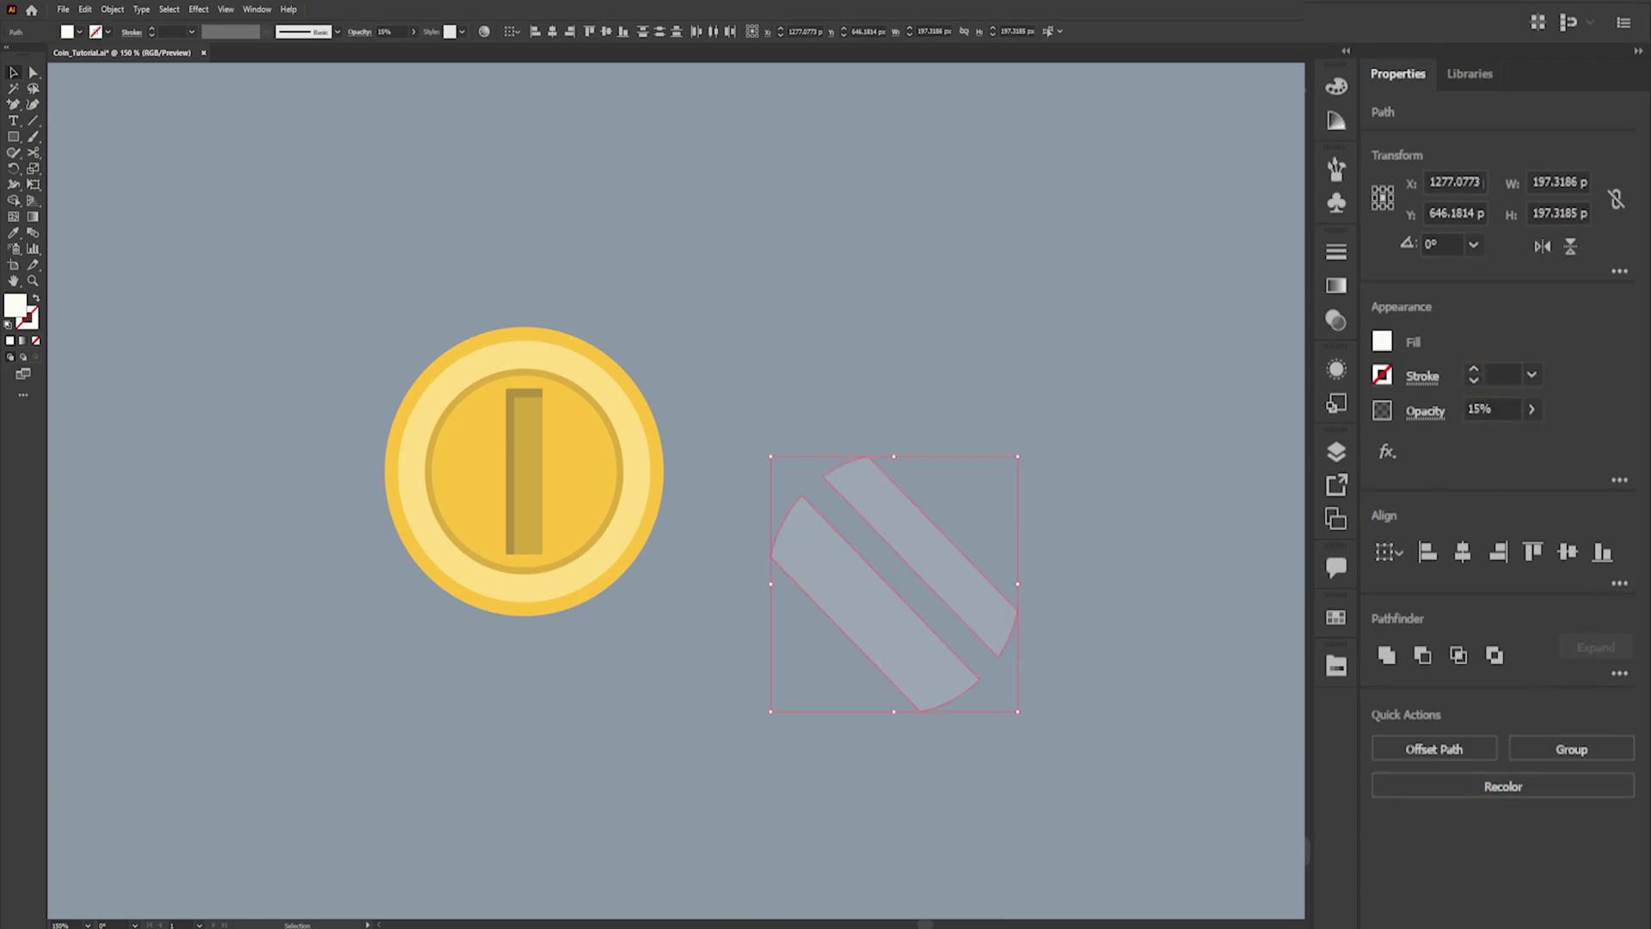
click(1128, 567)
Group the two translucent stripes together as the shine shape
drag(776, 336, 963, 567)
key(ctrl+g)
click(913, 348)
drag(900, 339, 929, 358)
click(616, 533)
drag(741, 671, 380, 235)
click(382, 239)
scroll(884, 387, left, 1)
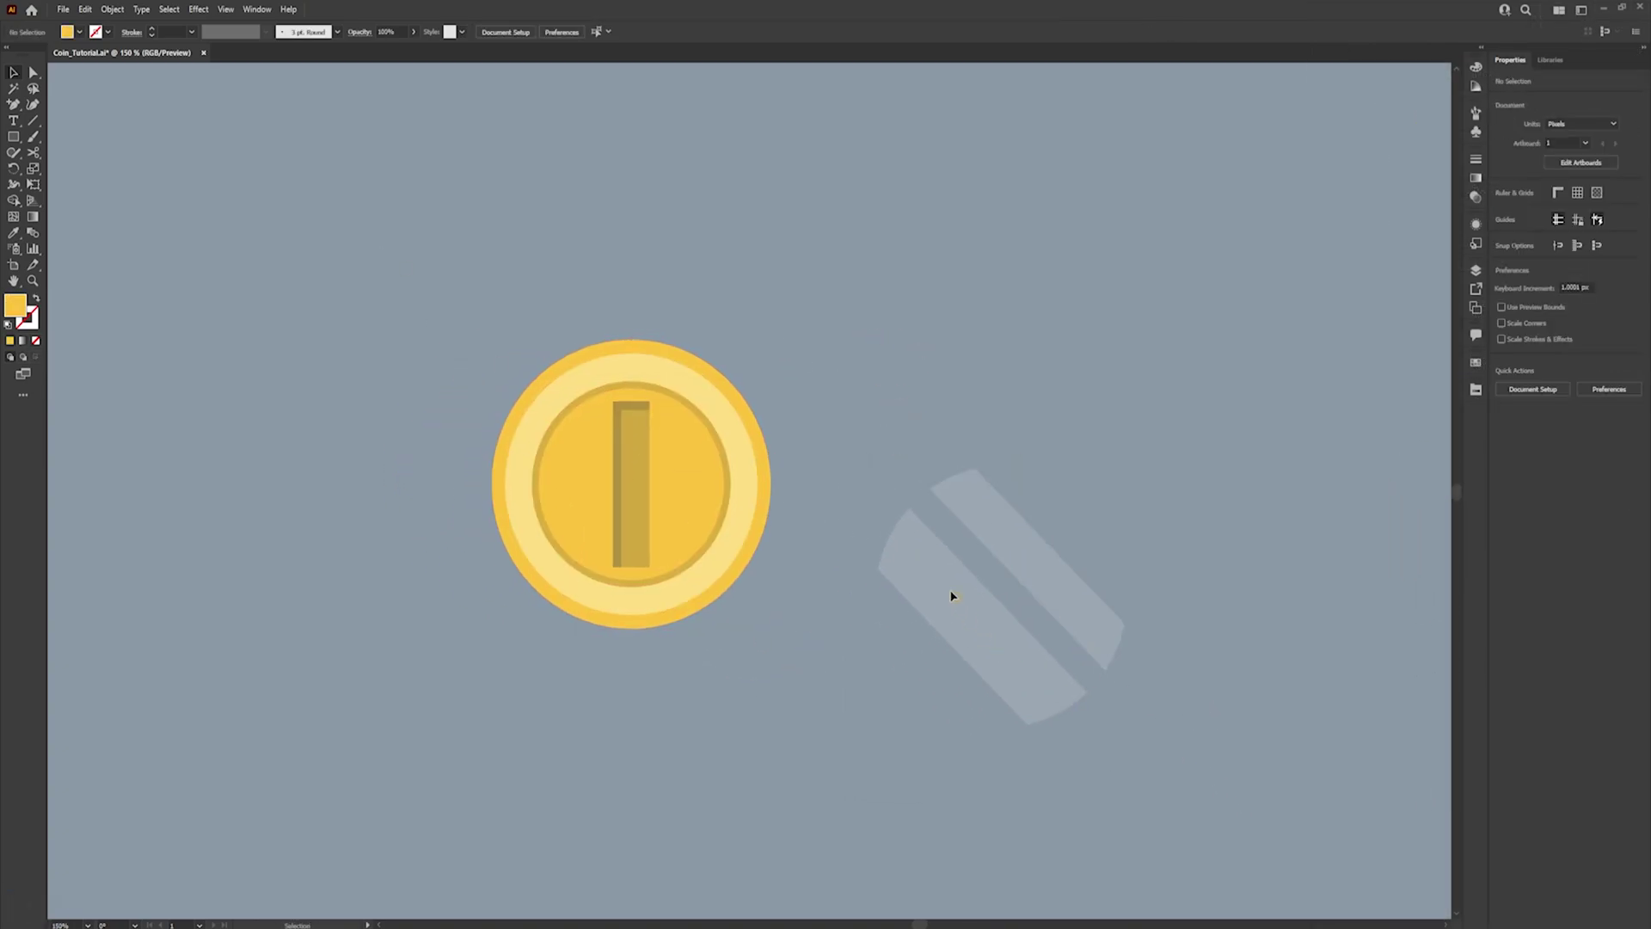
Centre the stripe shine horizontally and vertically on the coin
key(ctrl+a)
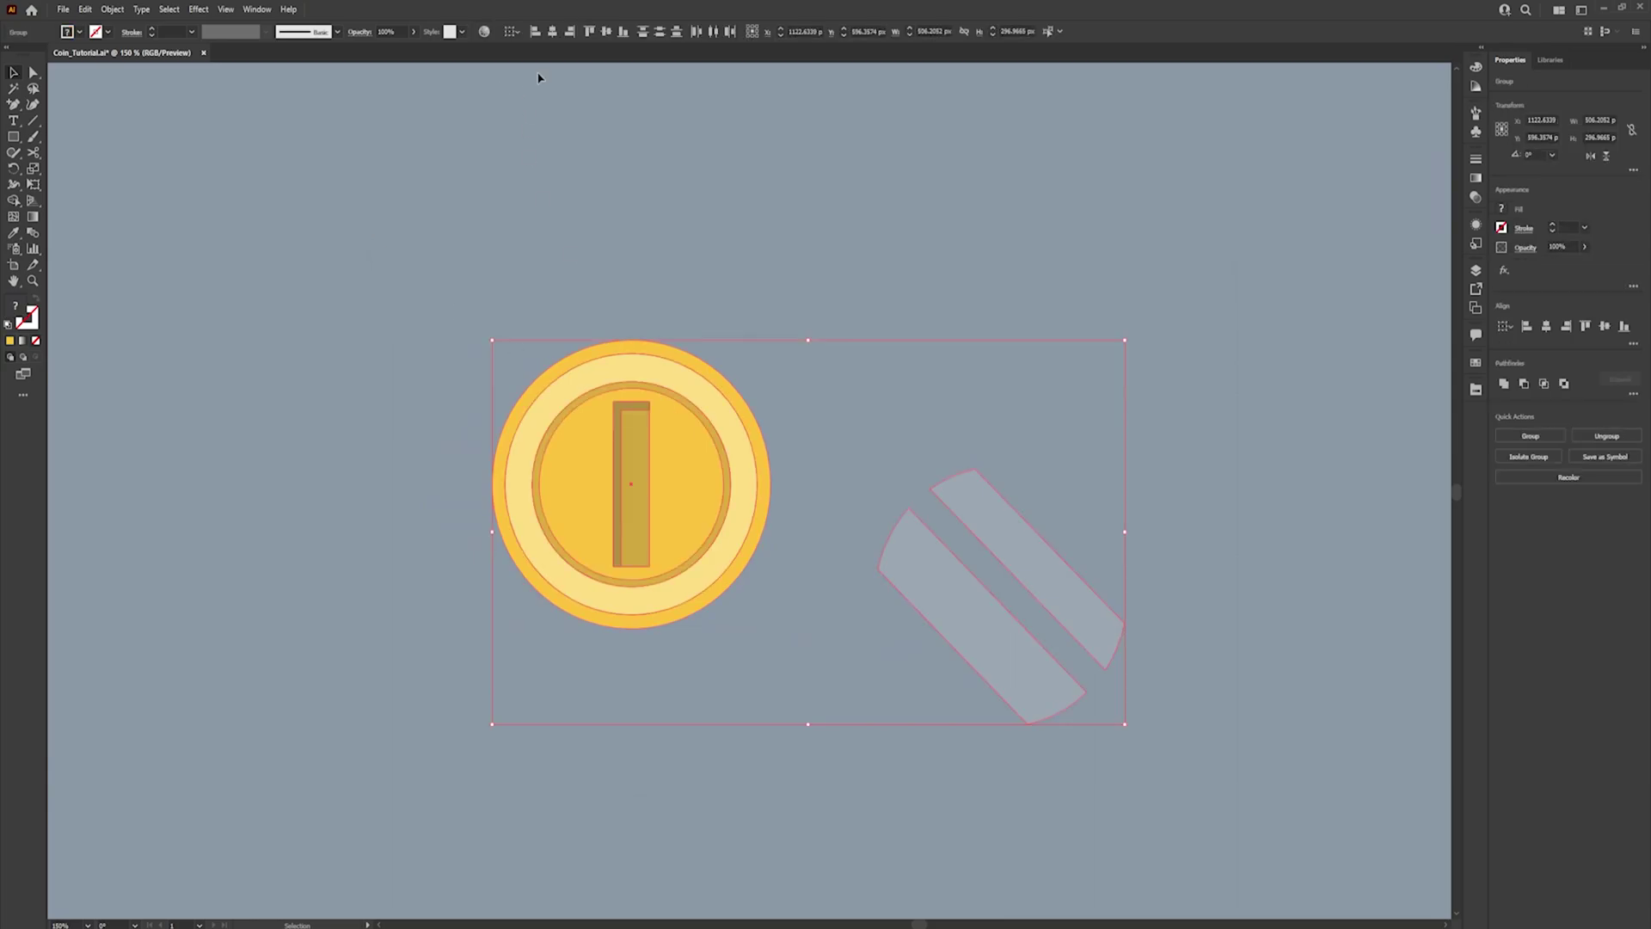
click(502, 33)
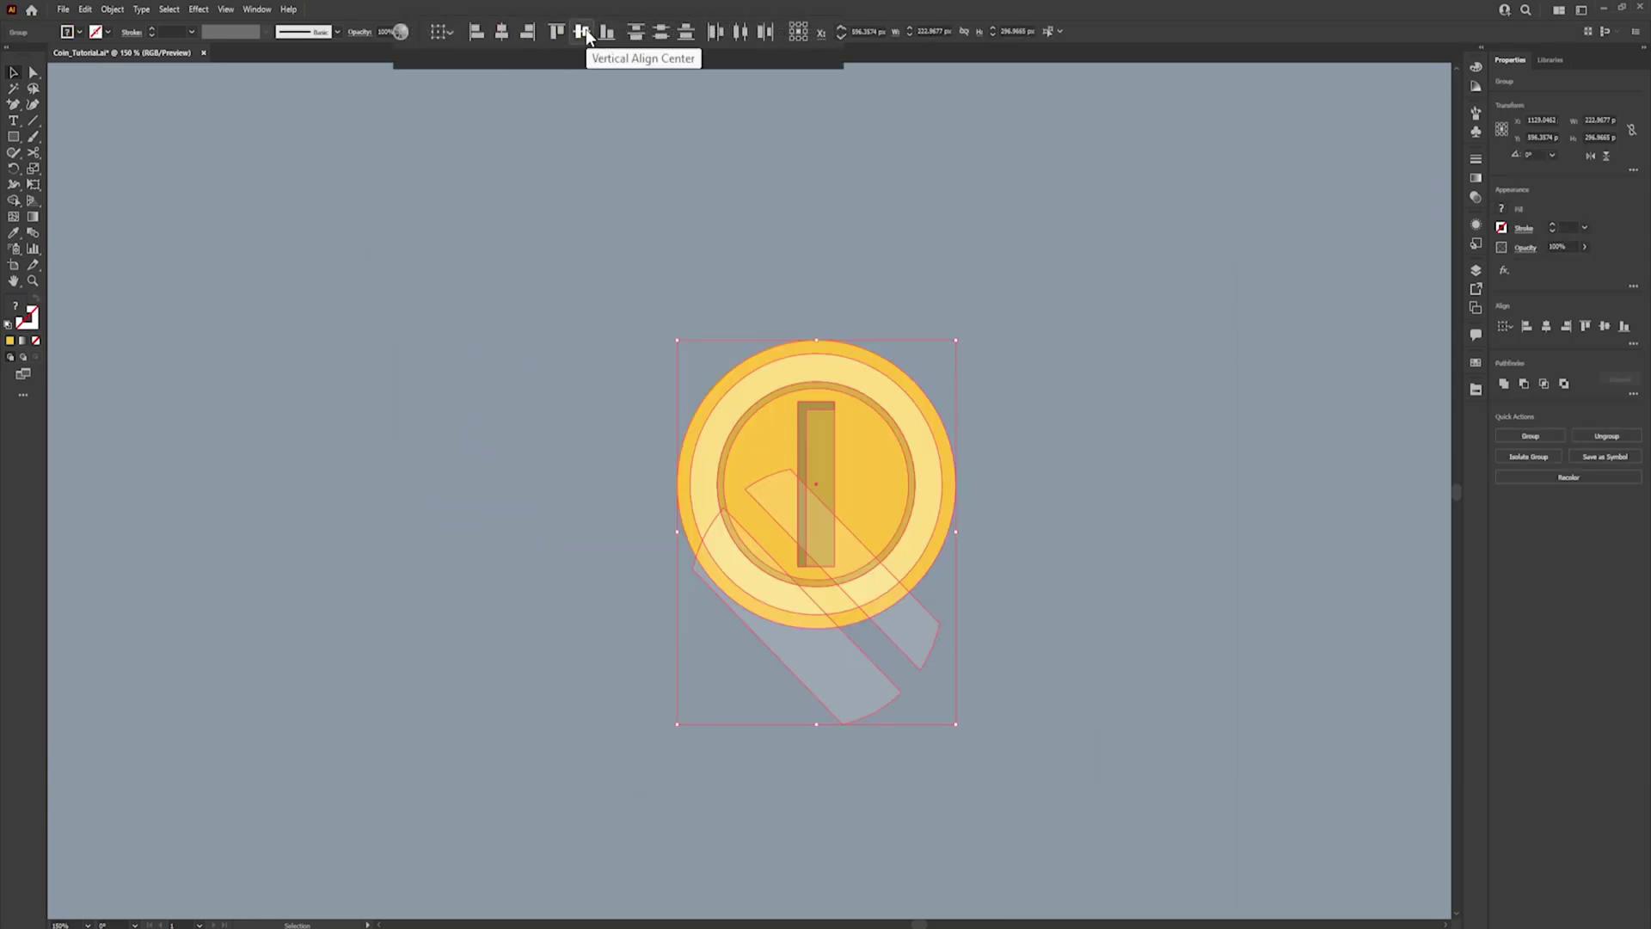
click(583, 32)
click(1076, 689)
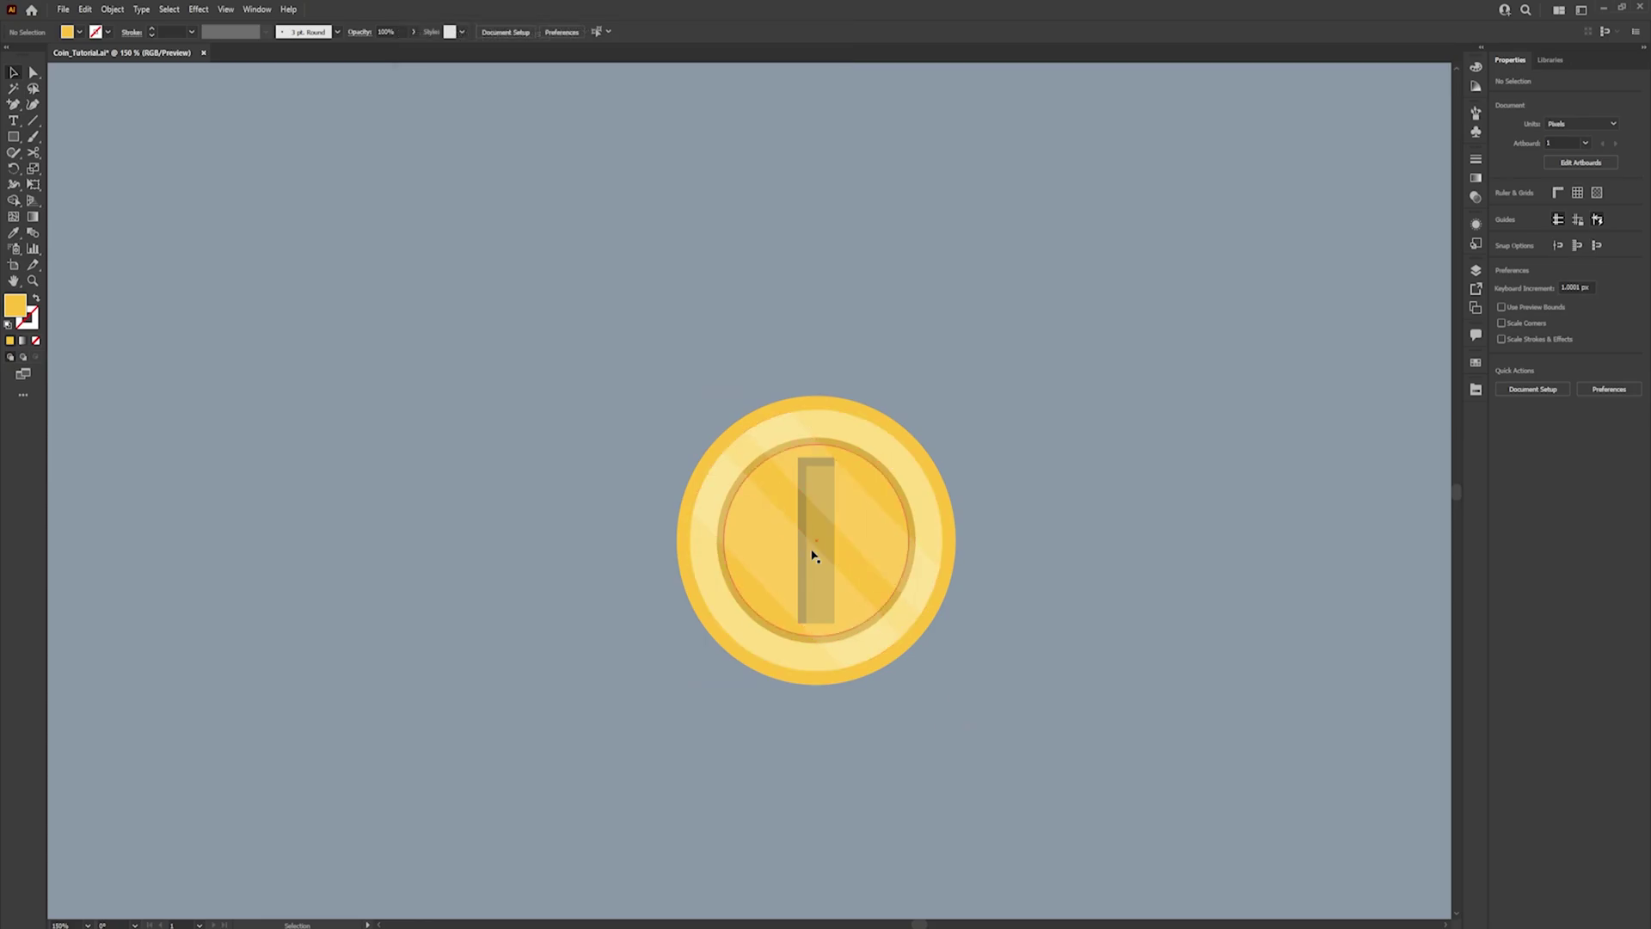
drag(1091, 663, 1040, 673)
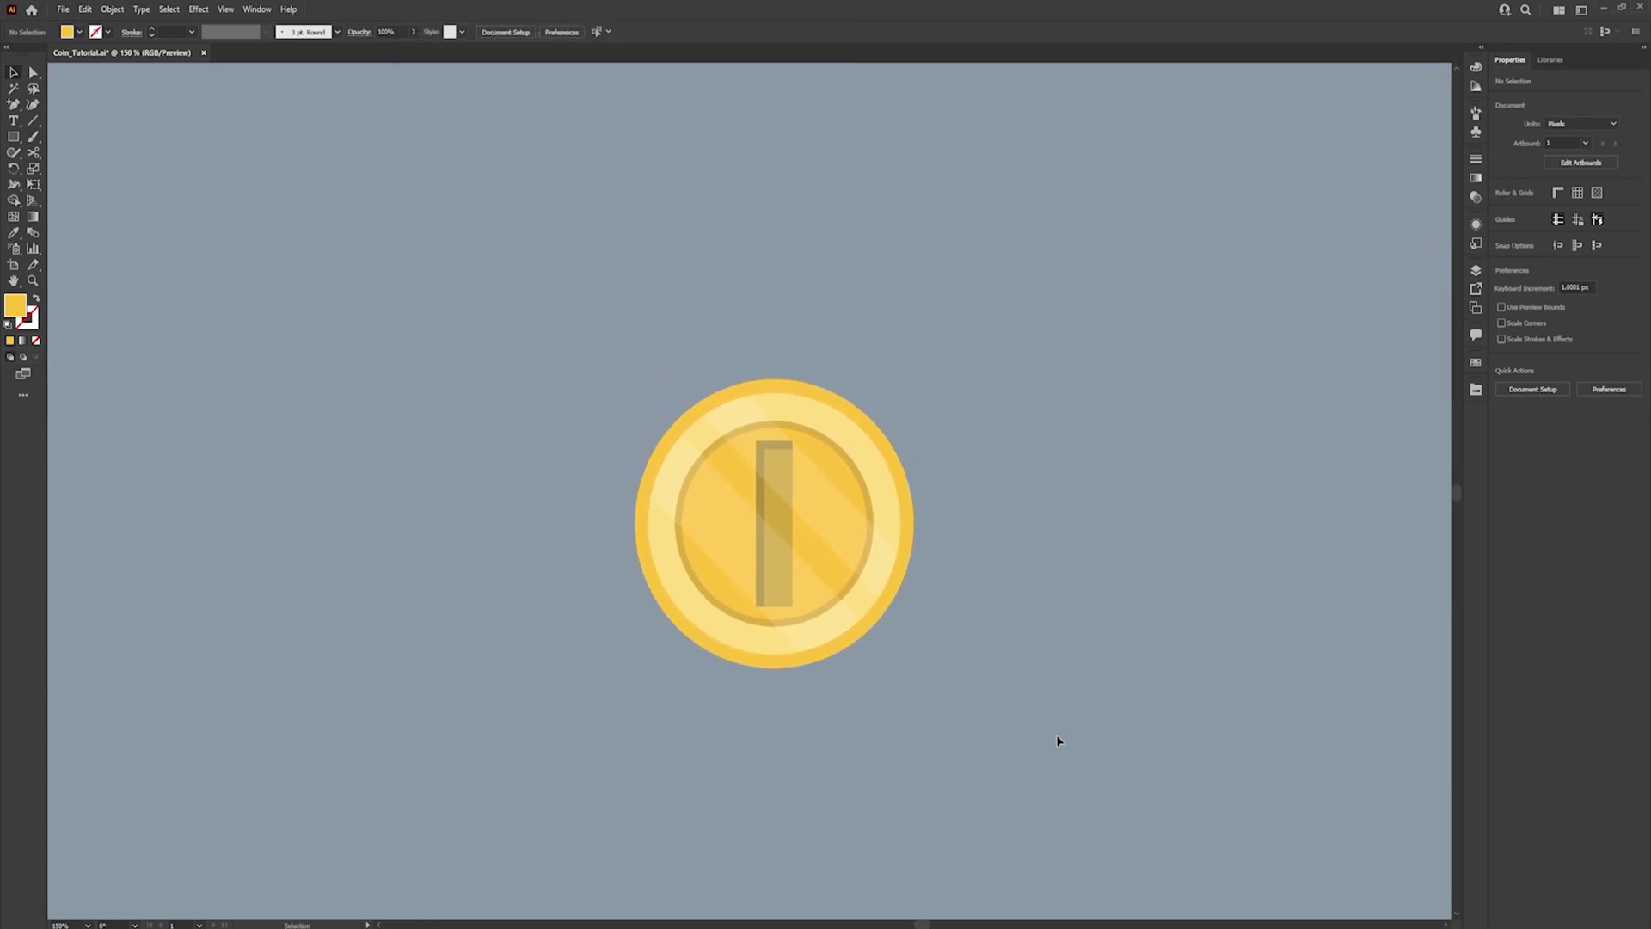
scroll(1010, 550, down, 2)
scroll(1009, 555, up, 3)
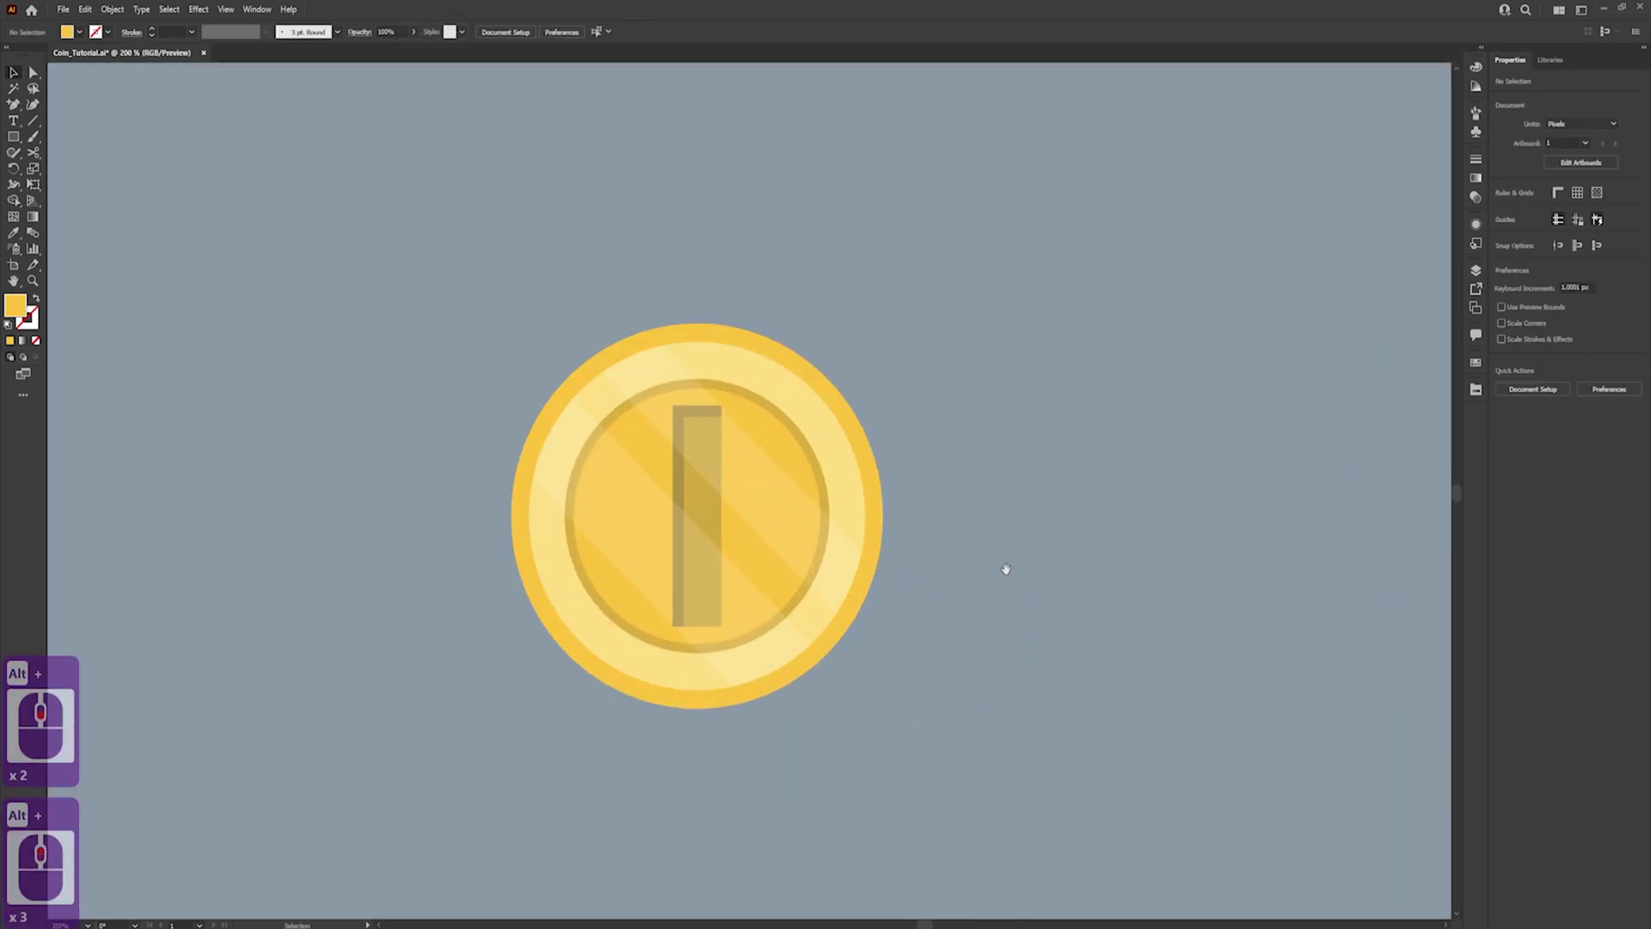
drag(1065, 598, 1119, 625)
click(845, 528)
drag(844, 528, 958, 559)
key(ctrl+z)
Ungroup the stripe paths and lower their opacity to 10%
right_click(756, 498)
click(825, 675)
click(1551, 362)
text(10)
key(Return)
click(1095, 502)
scroll(1111, 543, down, 3)
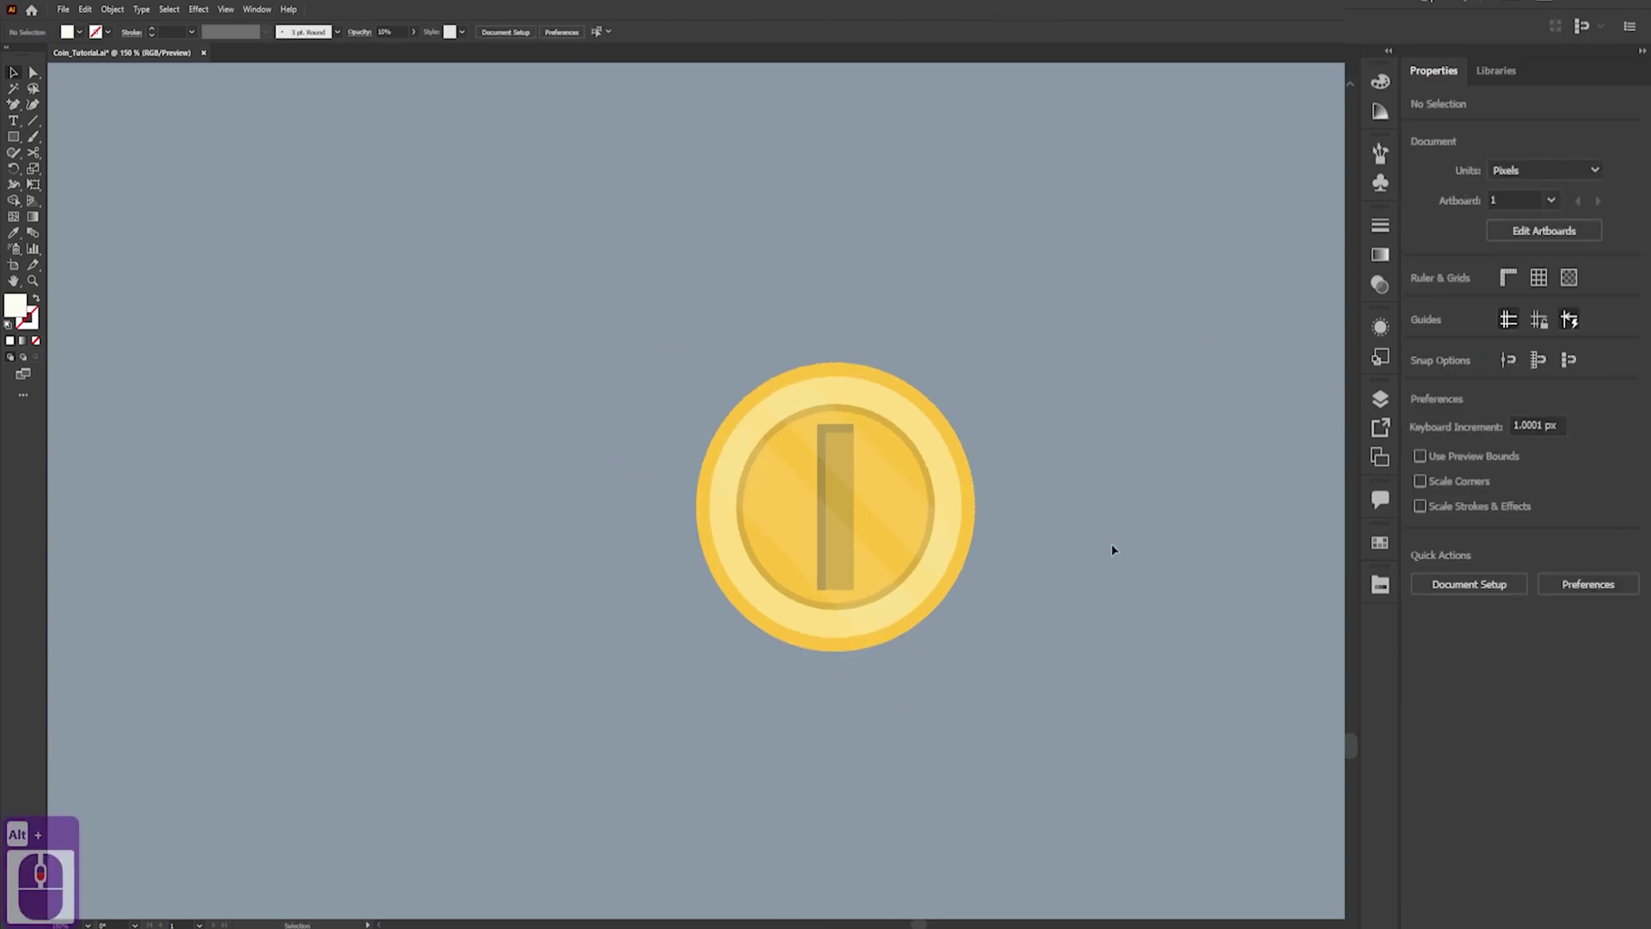
scroll(1103, 588, up, 2)
alt+scroll(1098, 593, down, 1)
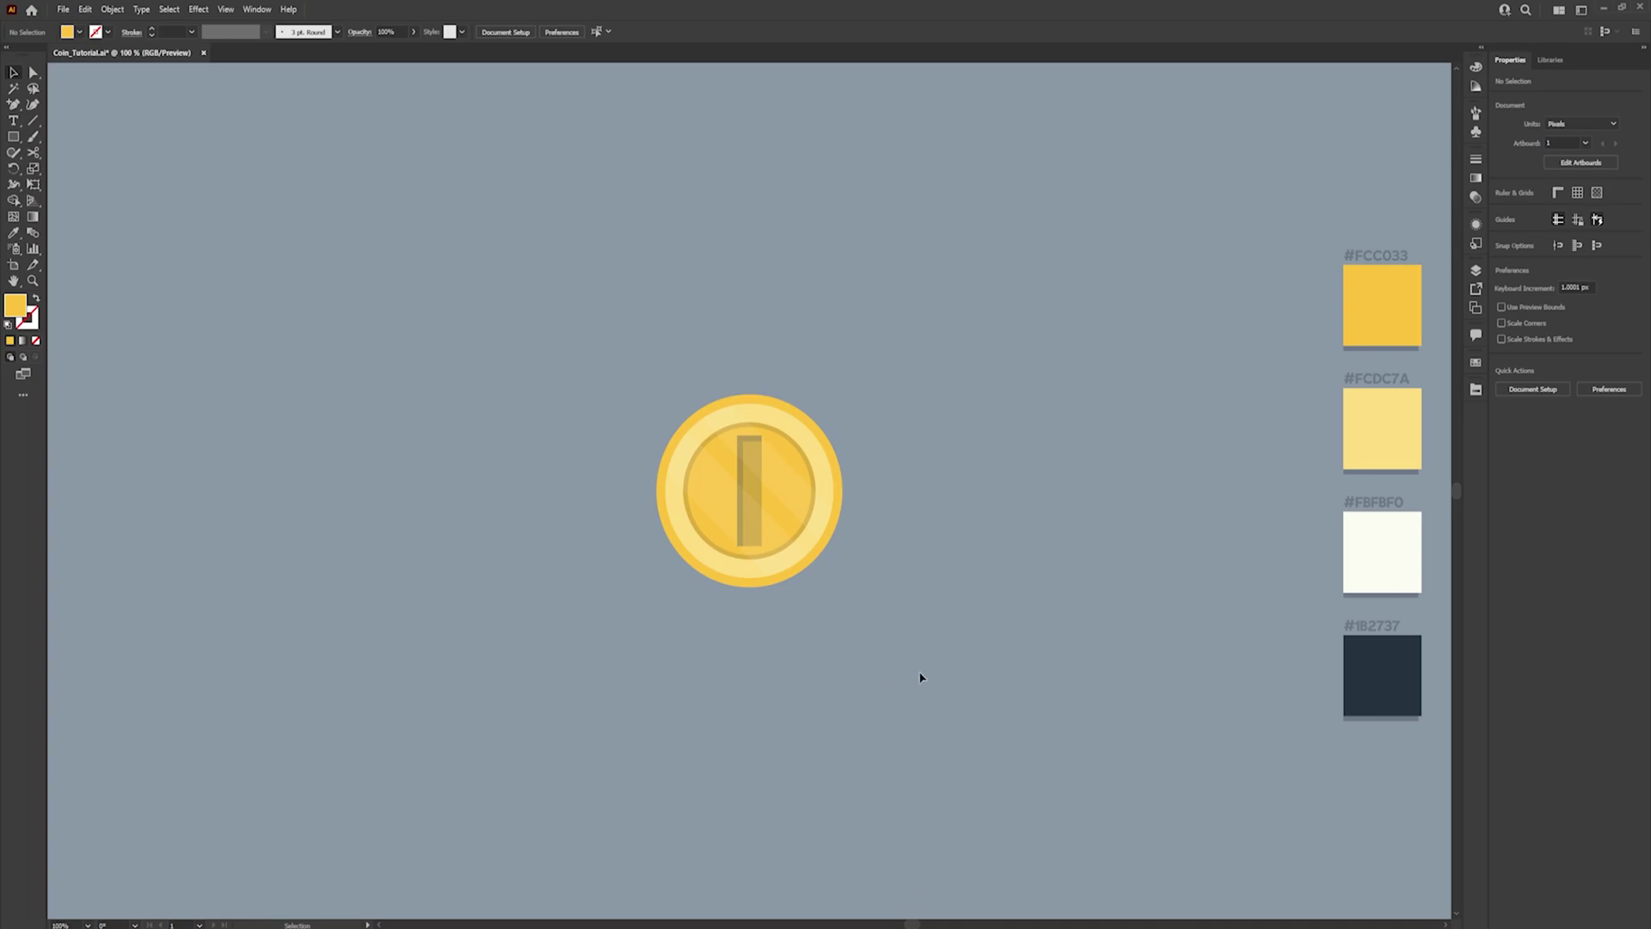
Move the coin near the left edge, then copy, paste in front, and drag the copy right
click(848, 516)
drag(829, 520, 295, 442)
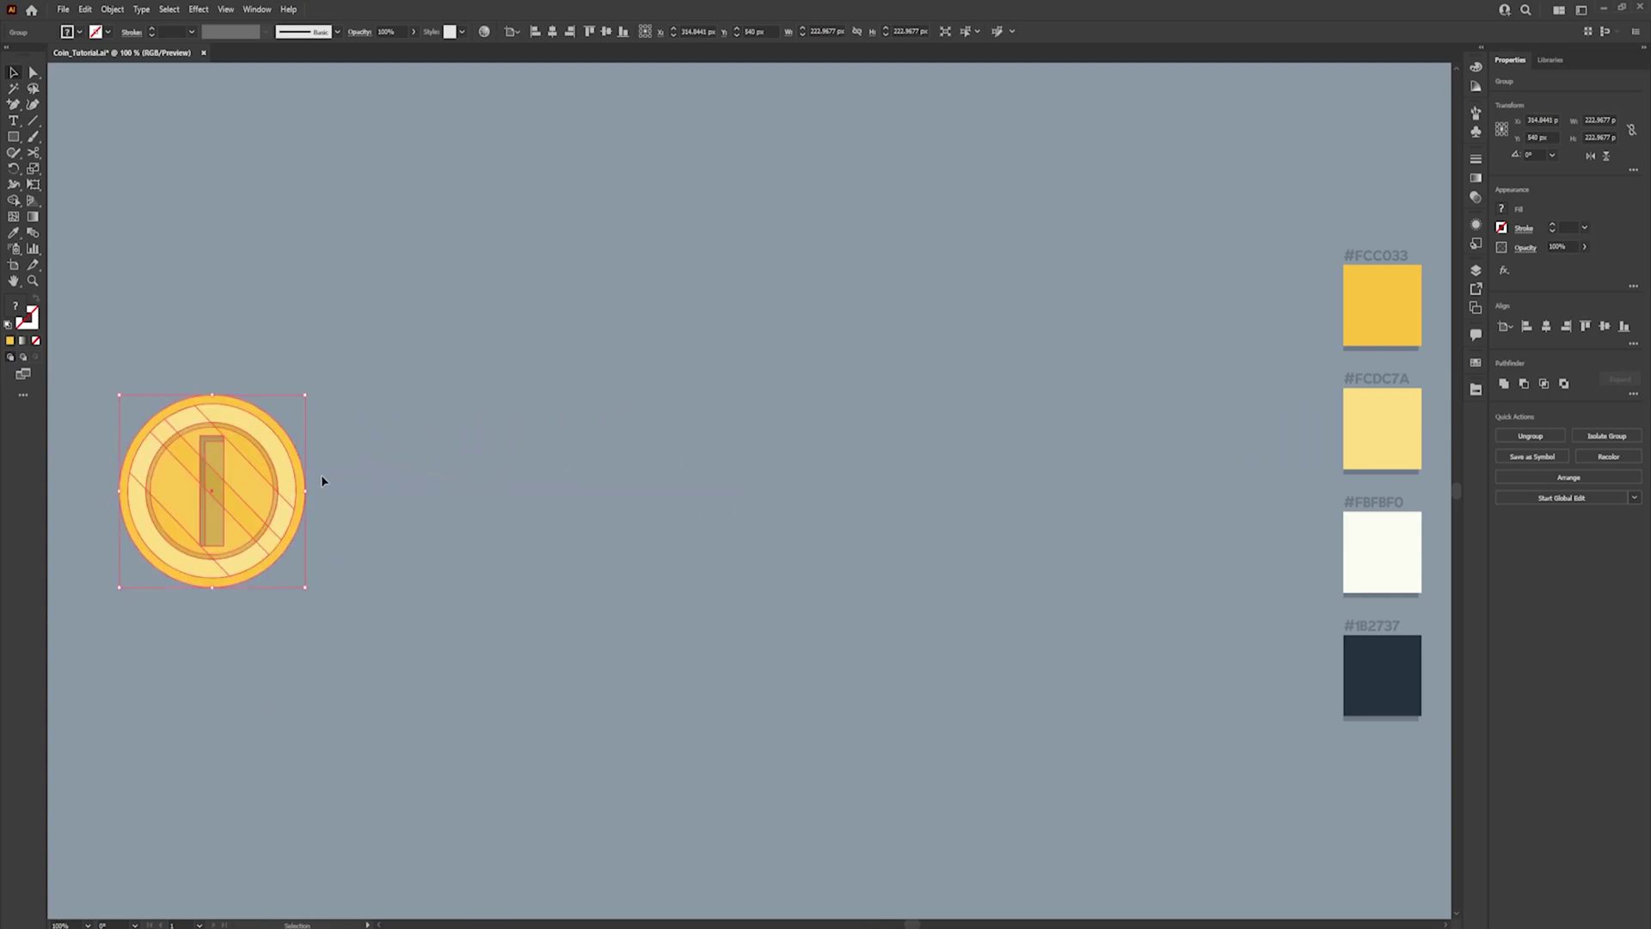
click(81, 344)
click(200, 411)
key(ctrl+c)
key(ctrl+f)
drag(242, 502, 502, 534)
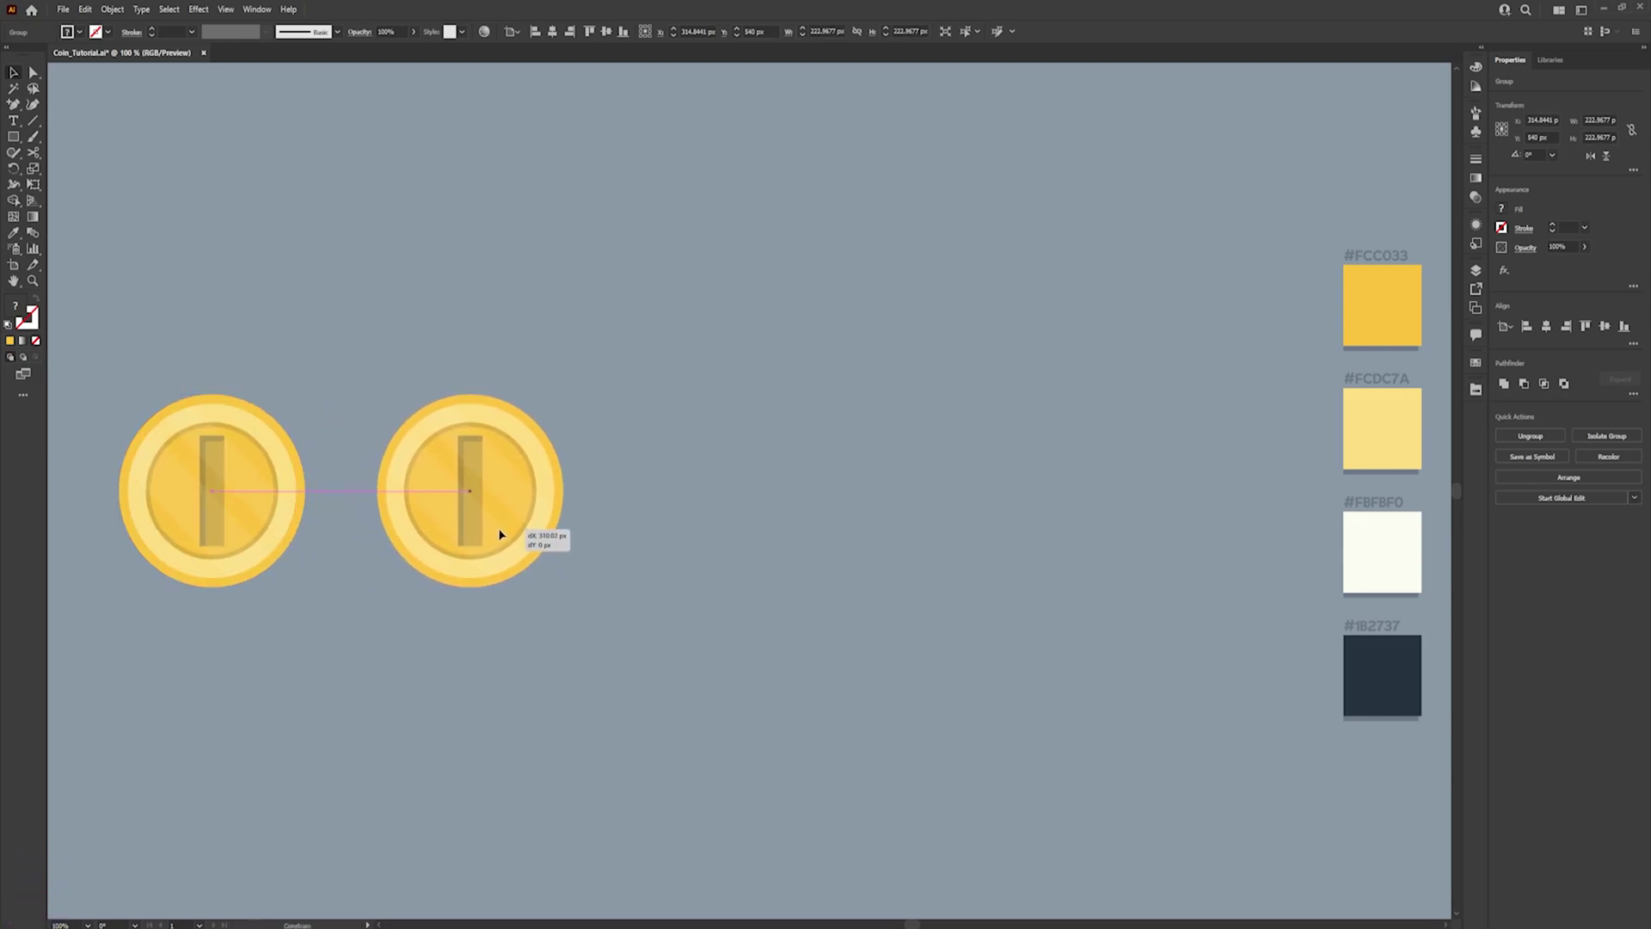
click(643, 654)
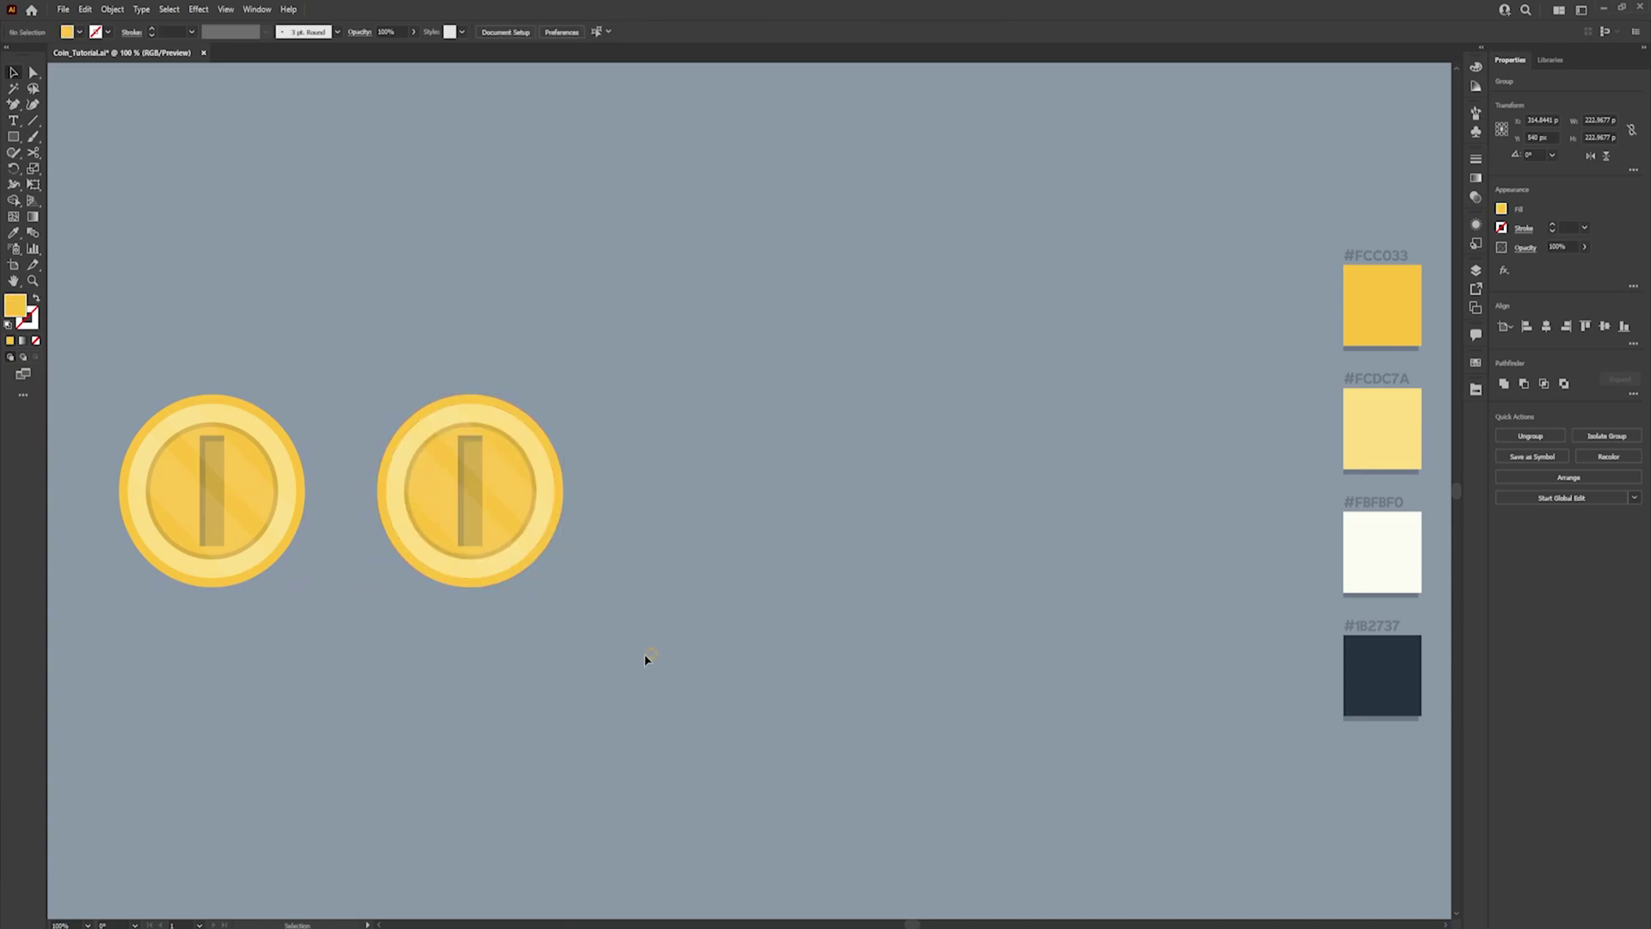
Fully ungroup the right coin copy and select its outer circle
click(509, 513)
right_click(513, 514)
click(589, 695)
right_click(500, 526)
click(563, 719)
click(977, 778)
click(557, 514)
shift+click(559, 516)
right_click(563, 520)
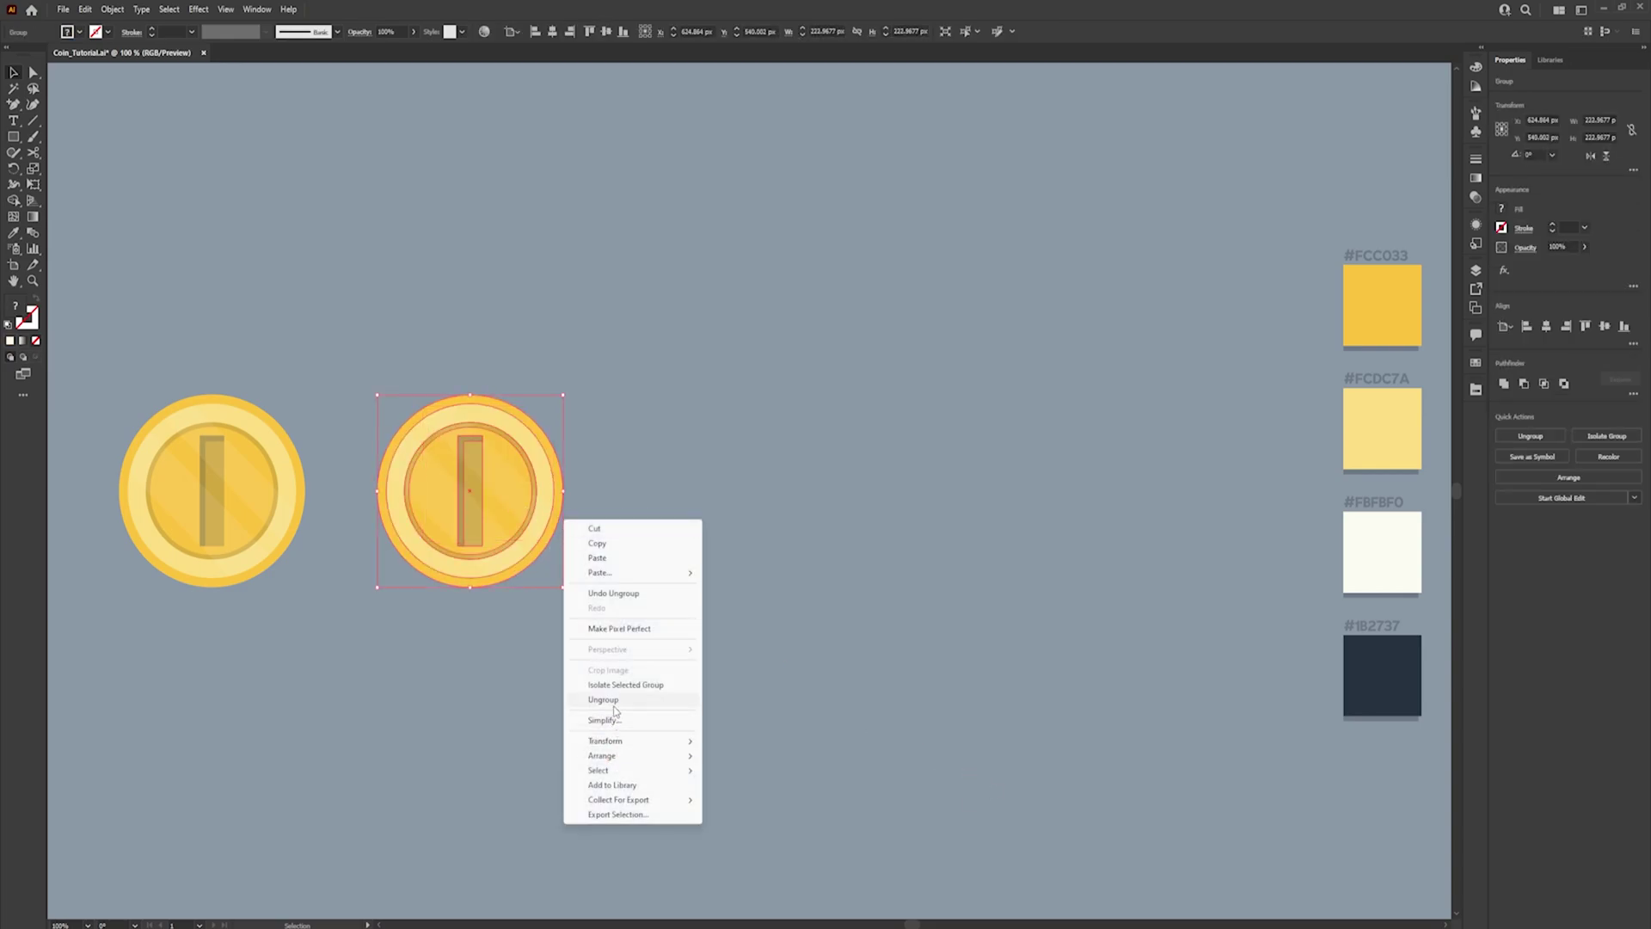
click(625, 702)
click(555, 508)
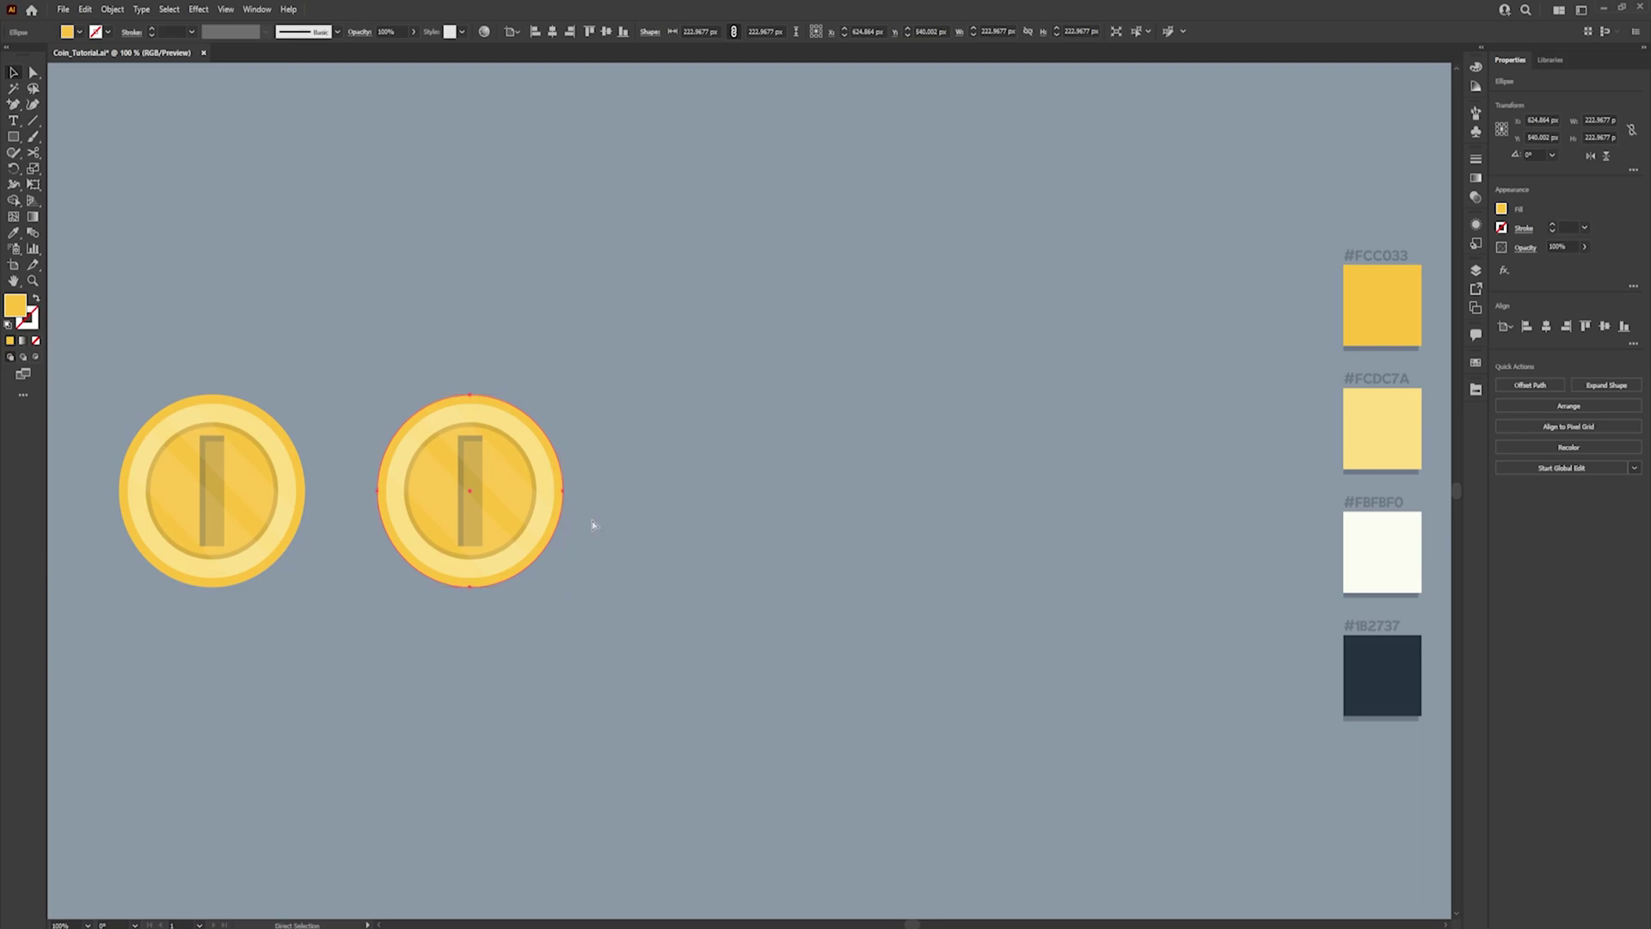
Lock the outer circle, group the coin's front parts, and squash that group narrower horizontally
key(ctrl+2)
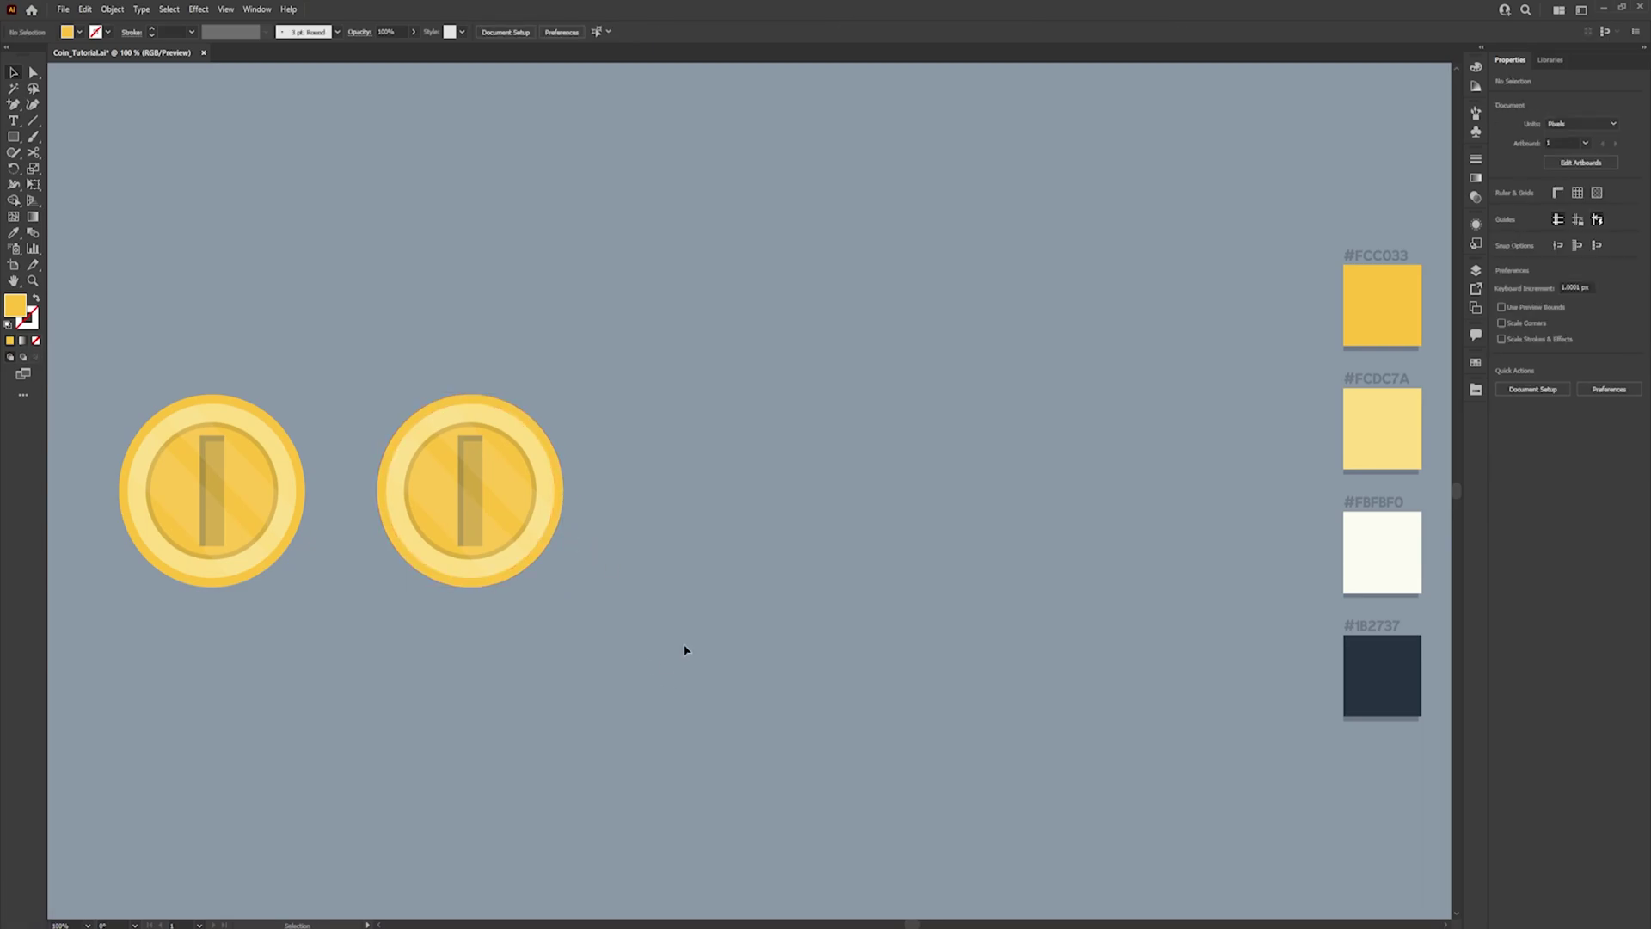
drag(366, 383, 565, 593)
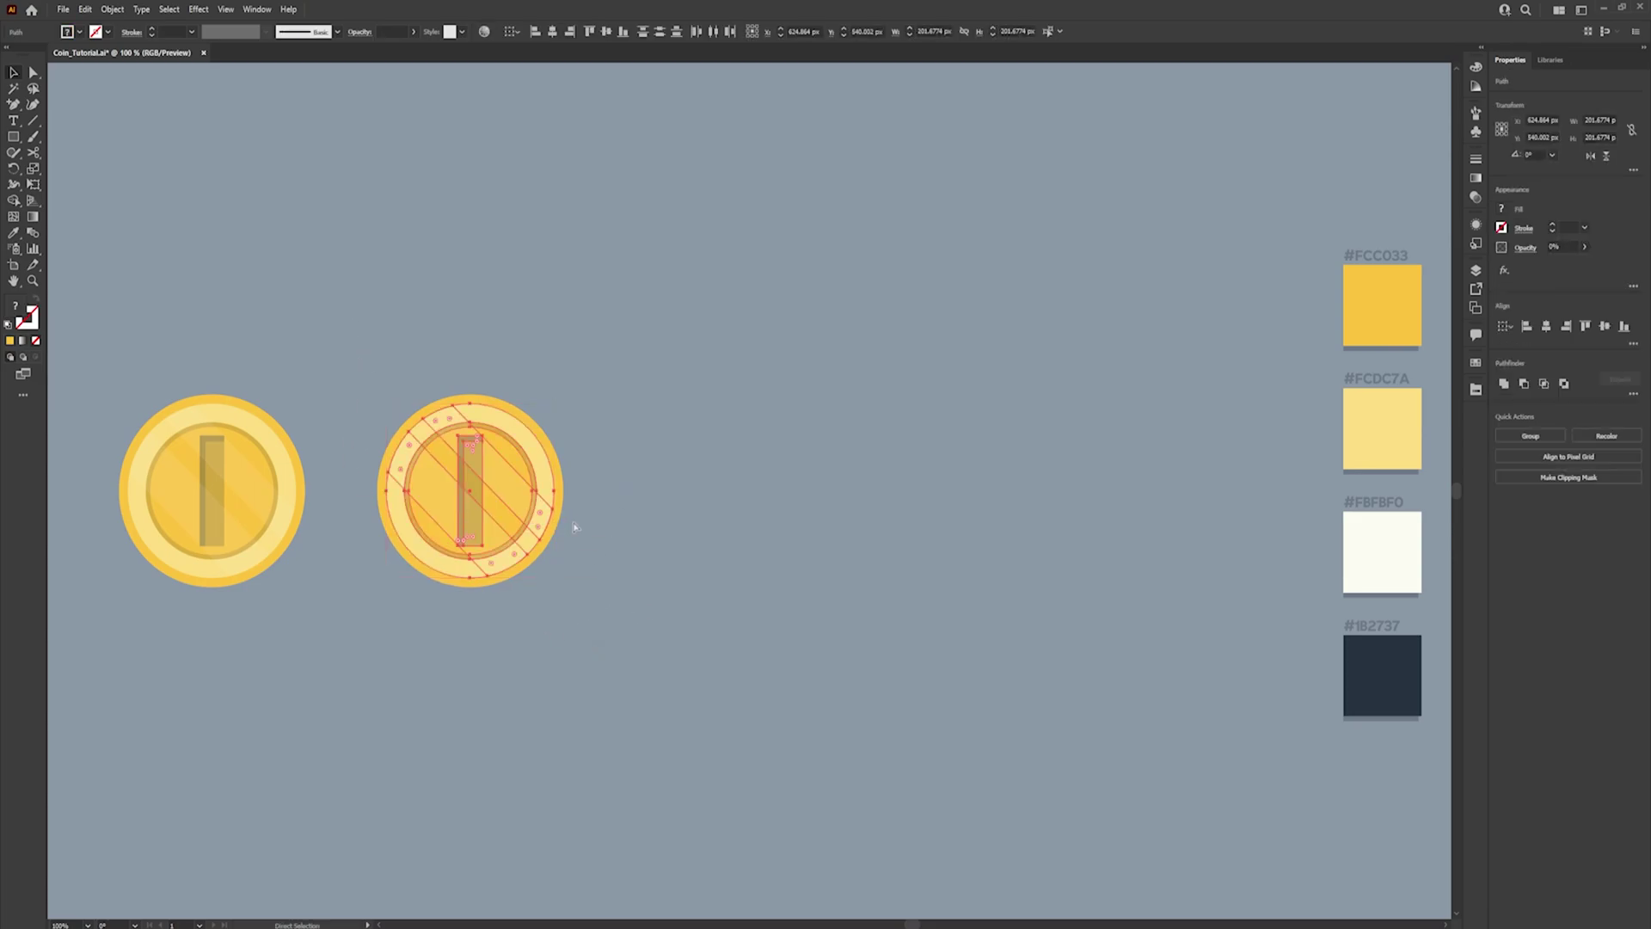
key(ctrl+g)
click(611, 591)
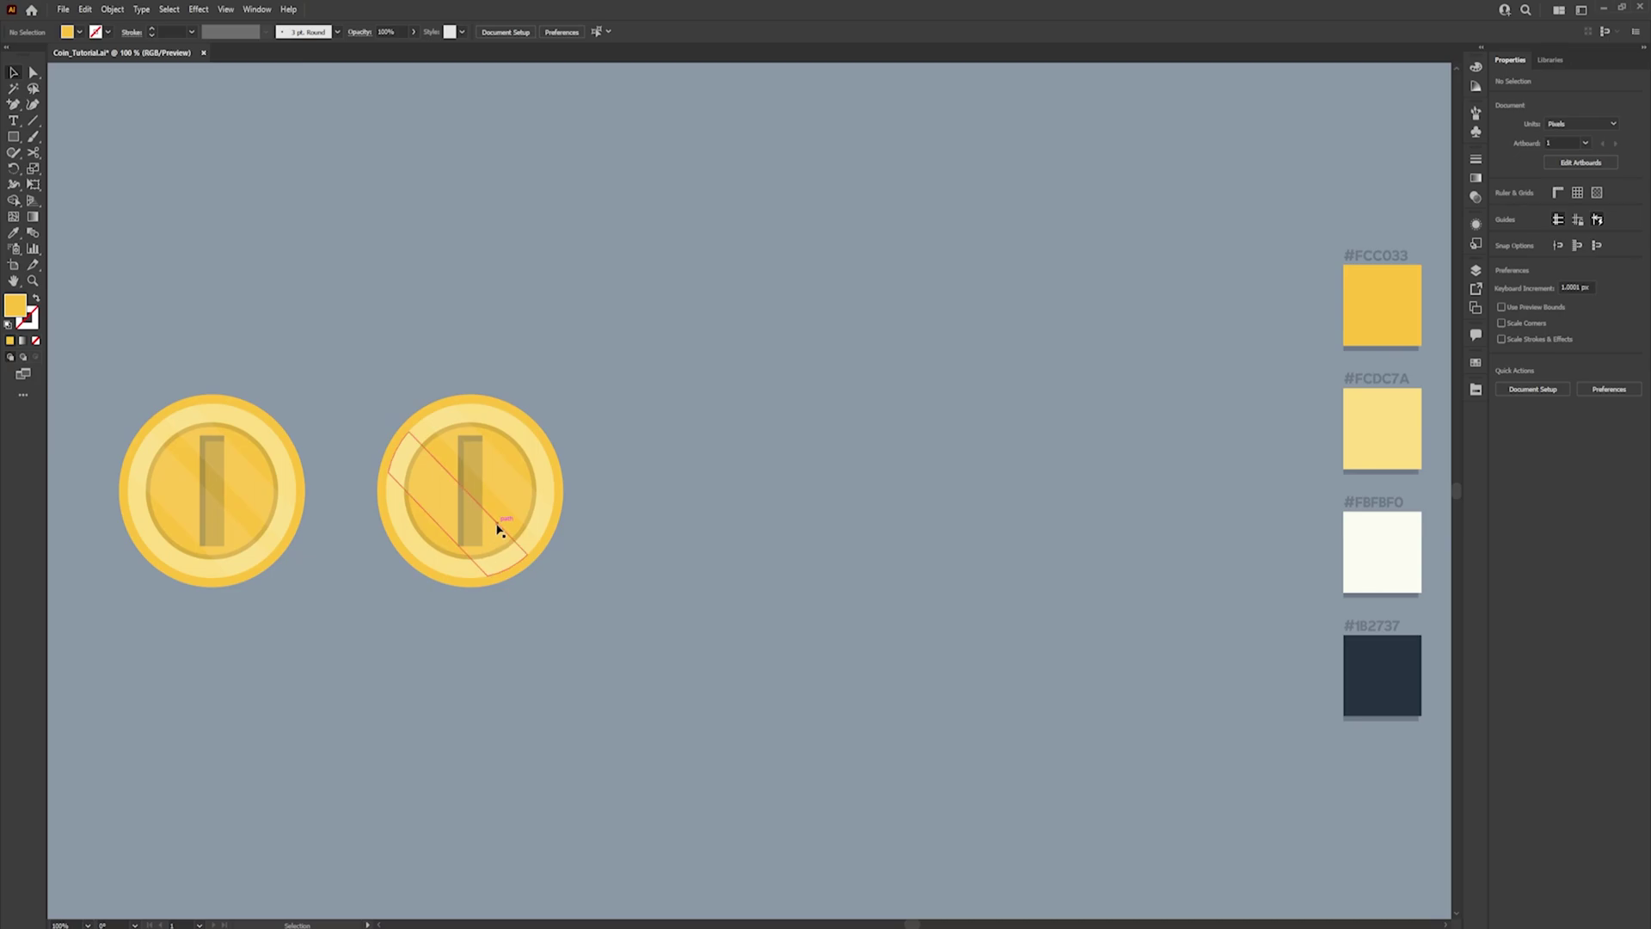
click(538, 485)
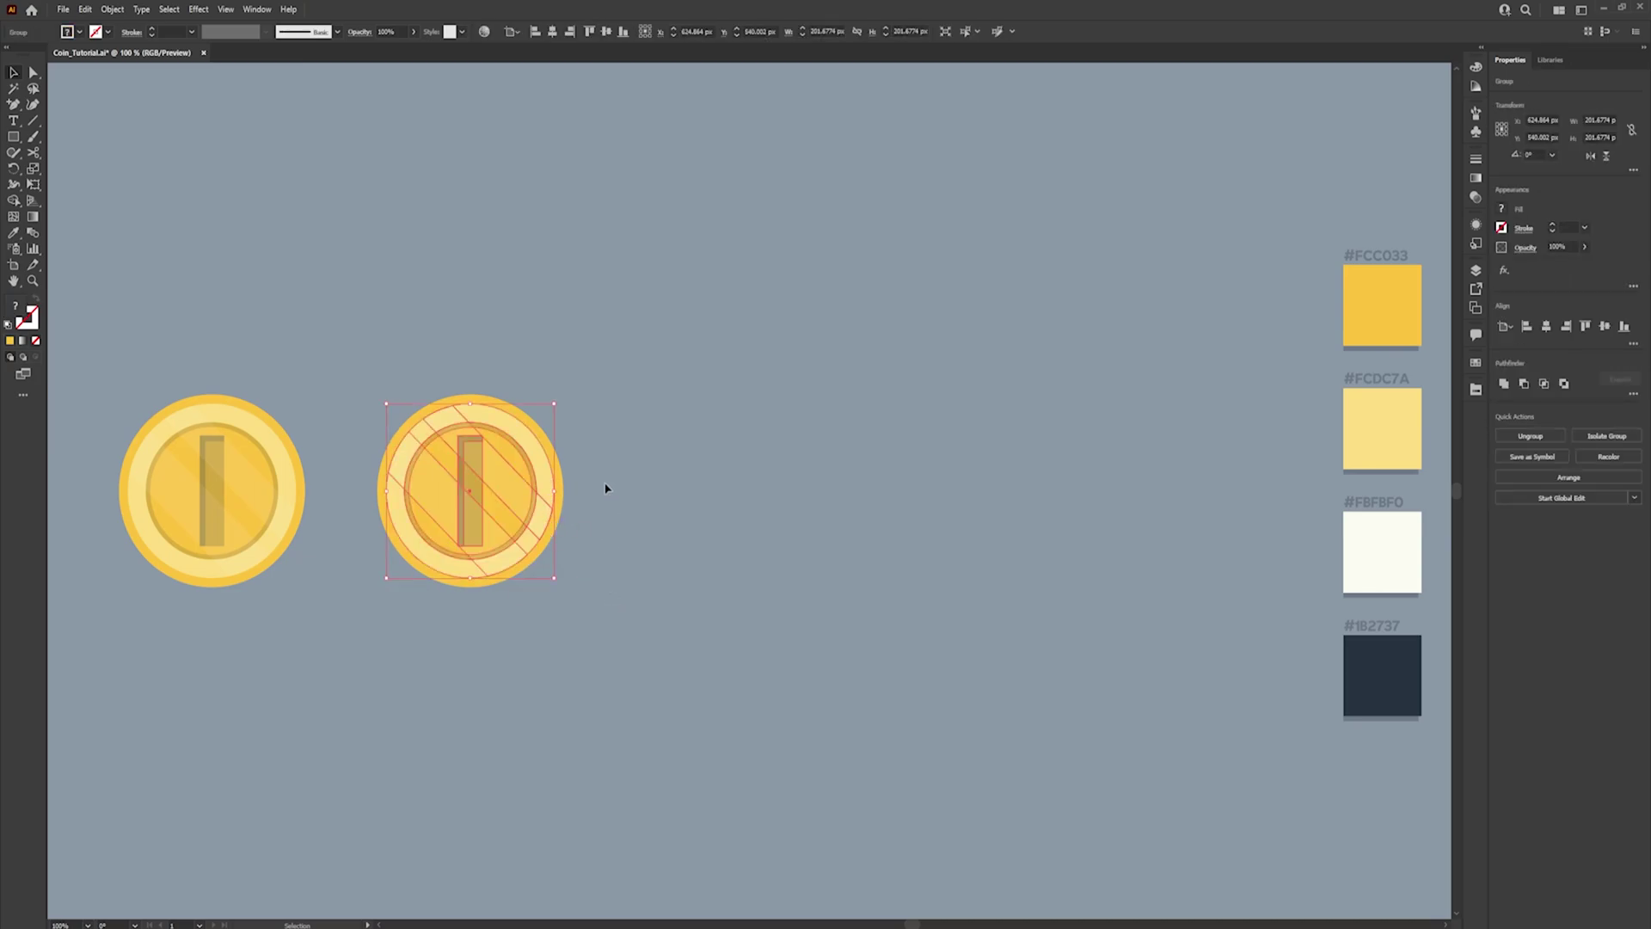
drag(553, 491, 526, 487)
click(656, 582)
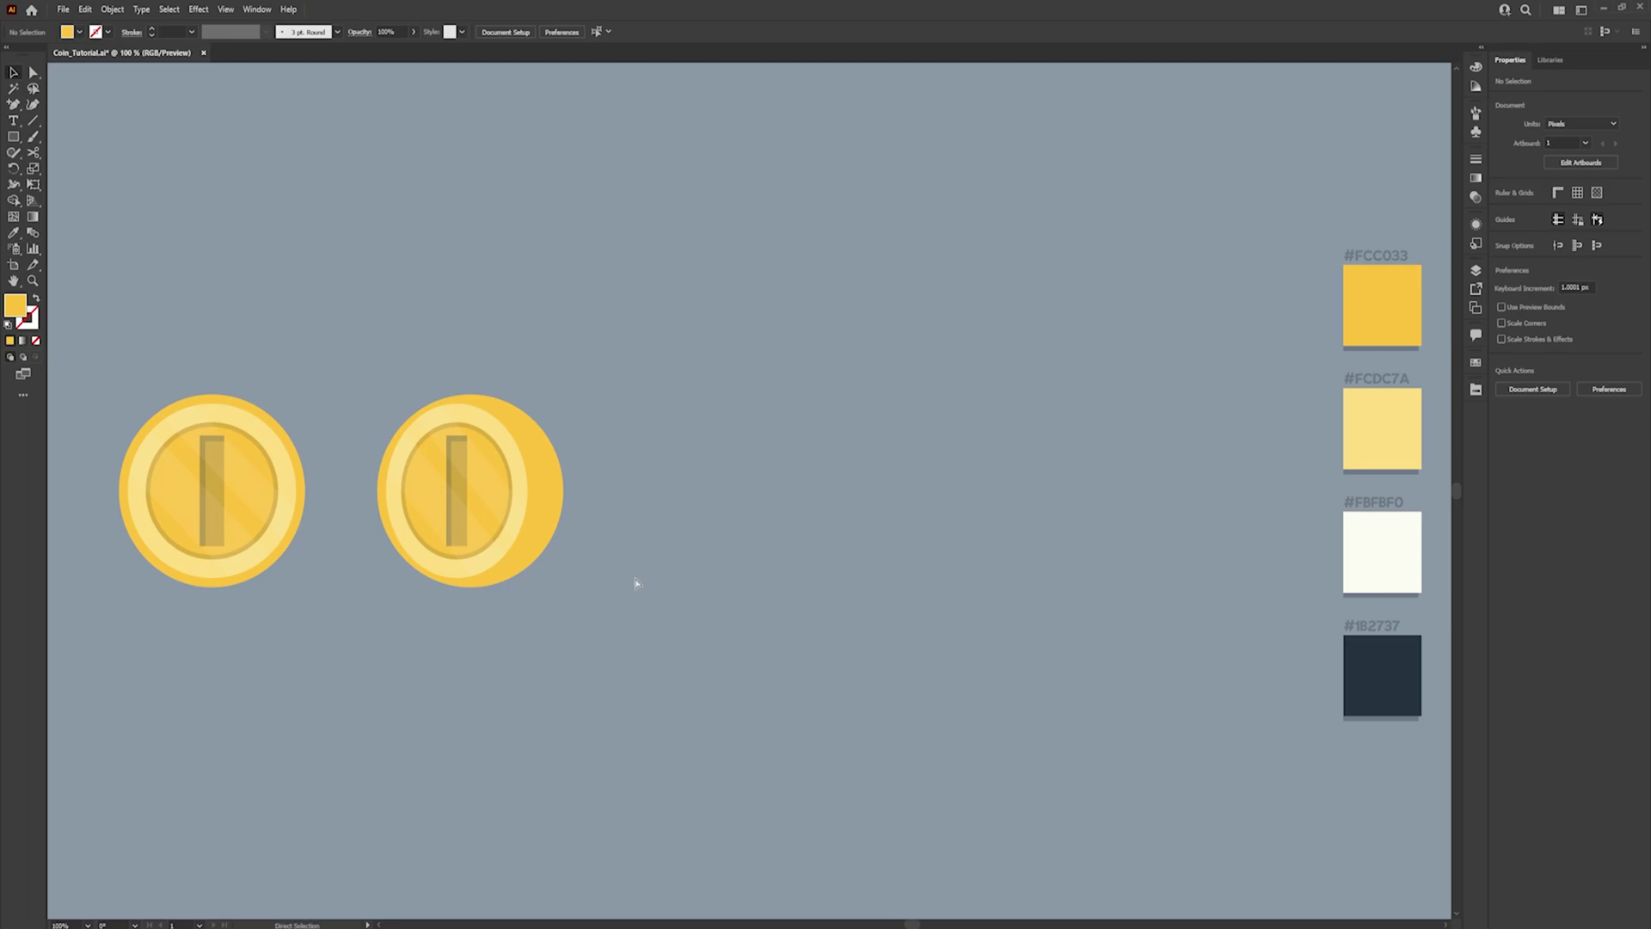
Unlock the back circle and narrow it to about 206 px wide
key(ctrl+alt+2)
click(630, 542)
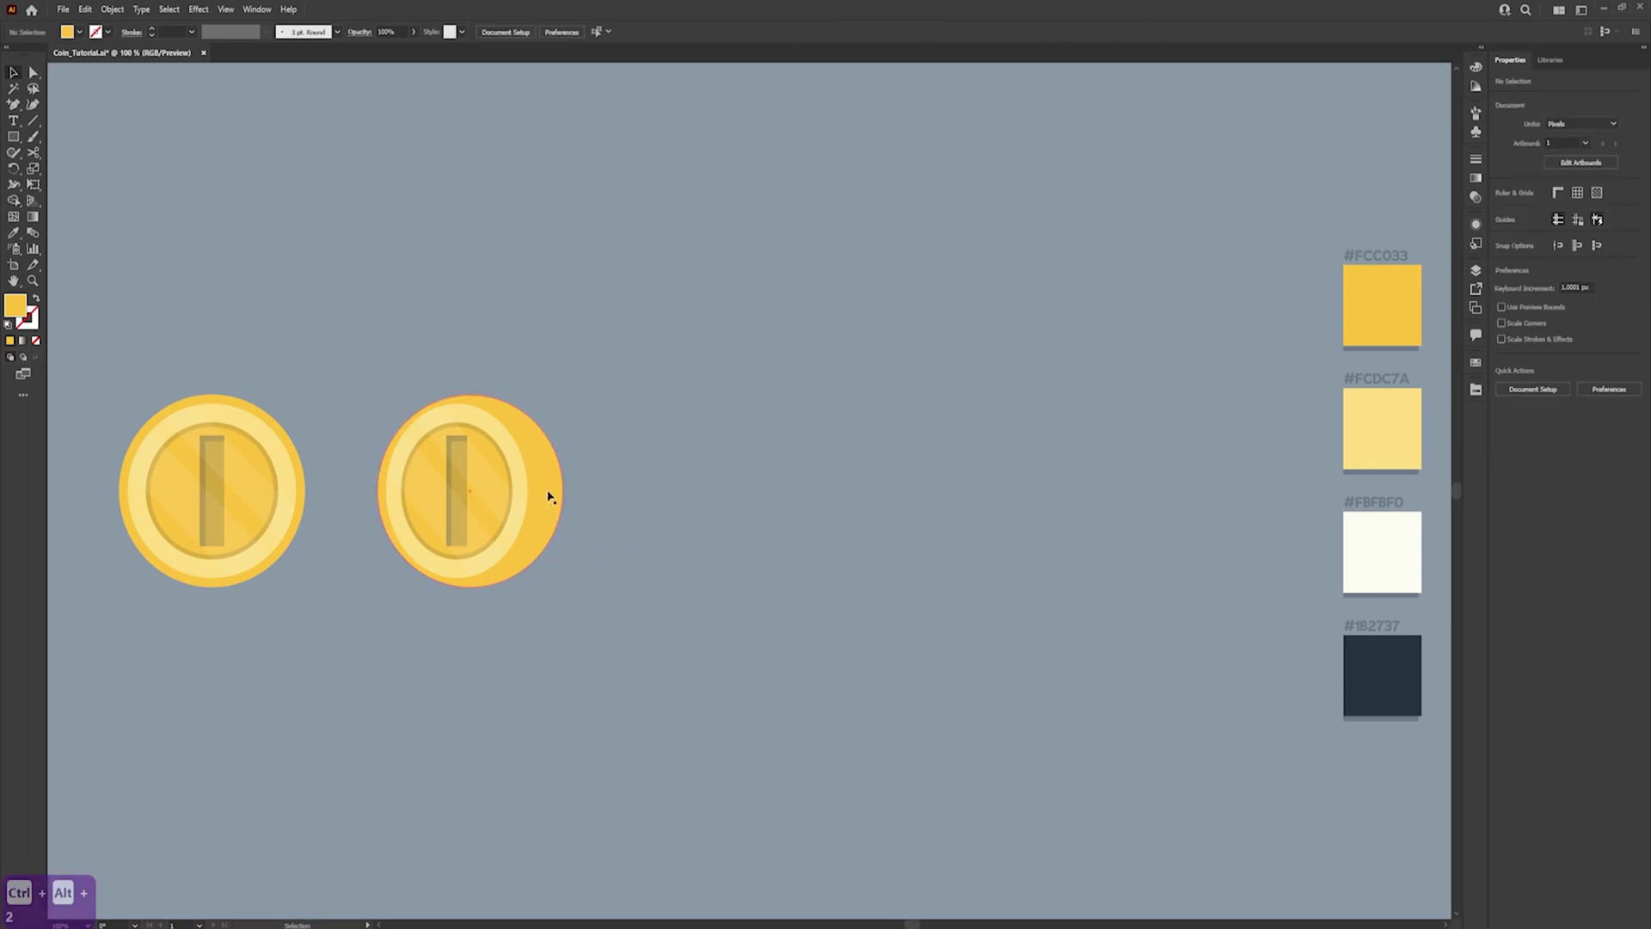
click(554, 496)
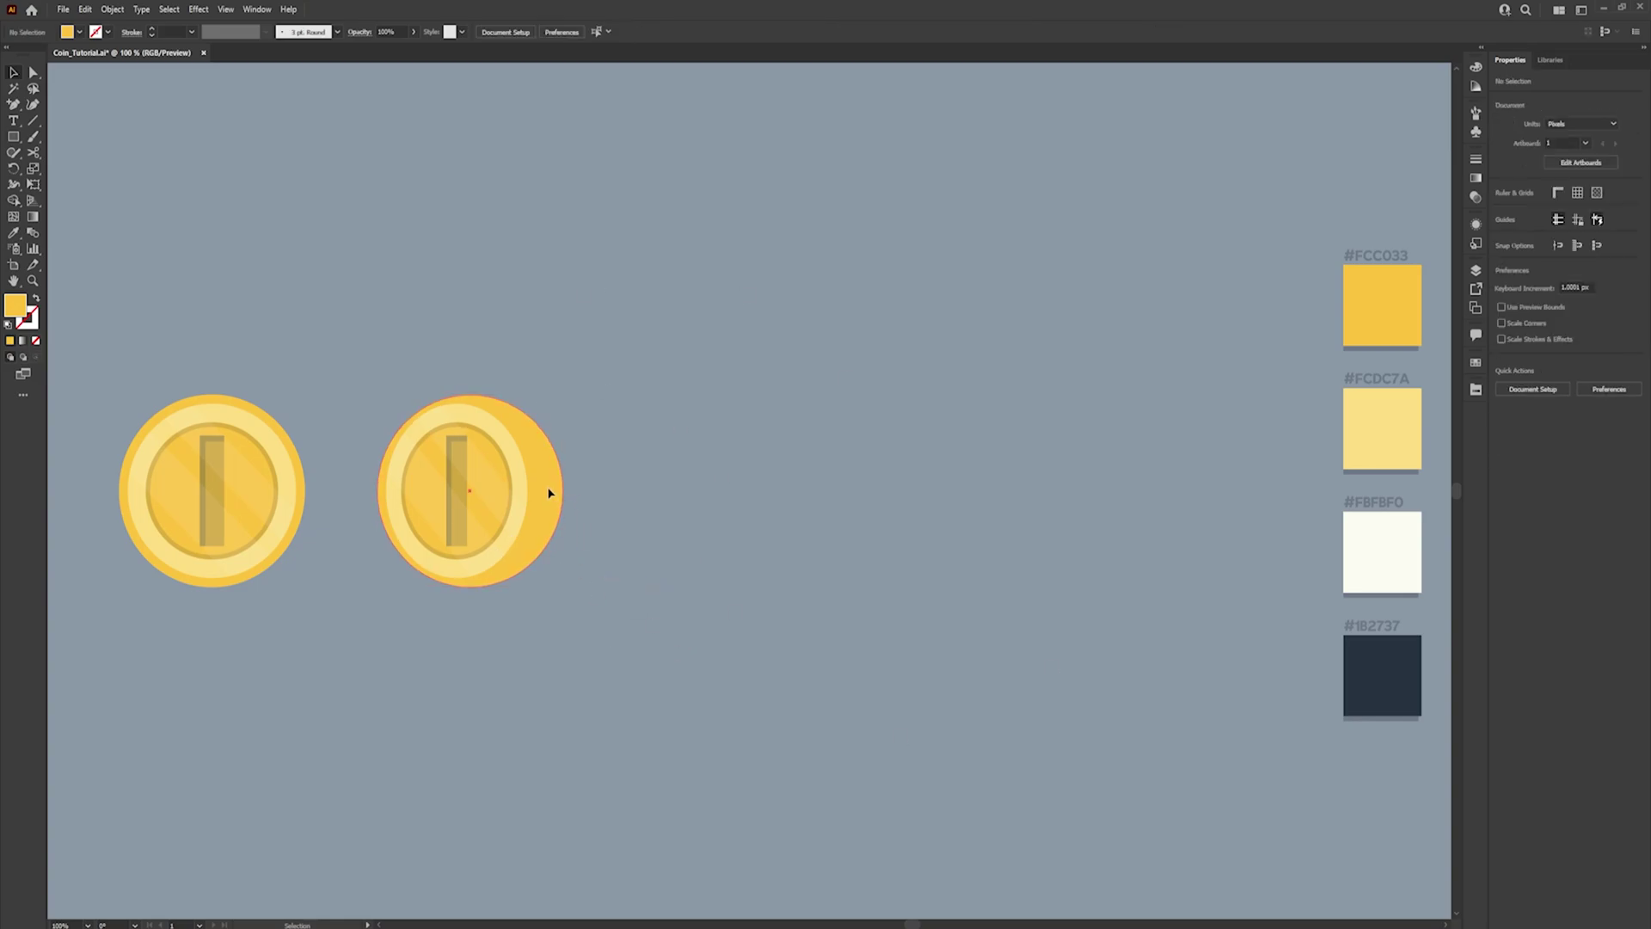
drag(563, 490, 548, 490)
Alt-drag a third coin right, narrowing its front to about 149 px and back ellipse to about 170 px
click(703, 564)
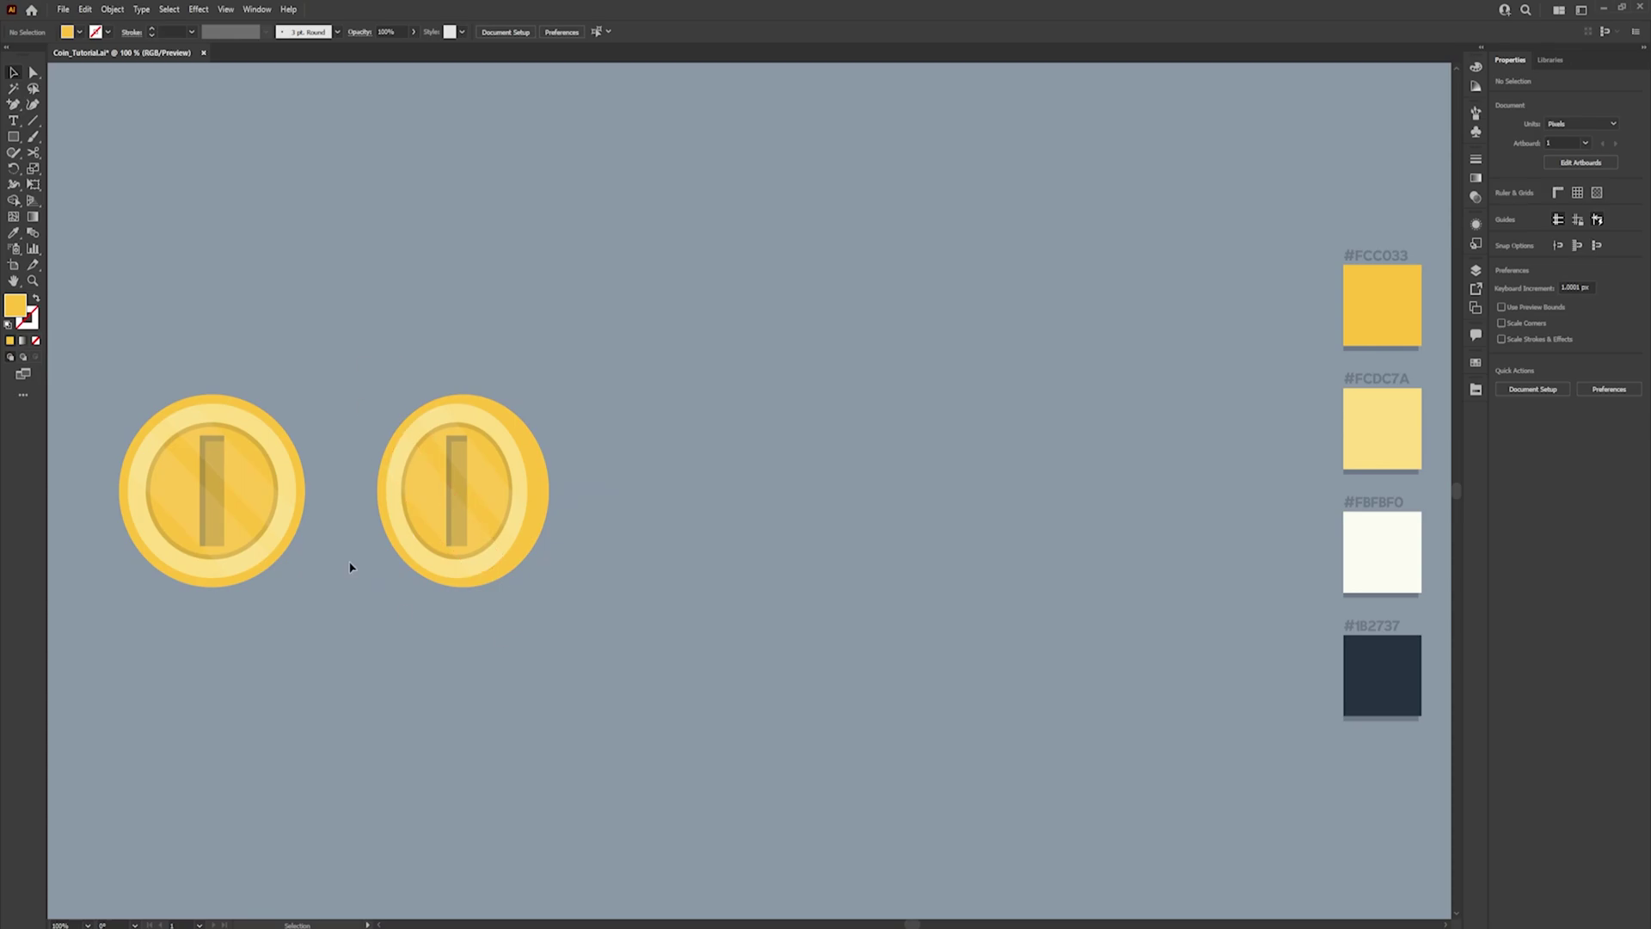
key(ctrl+alt+2)
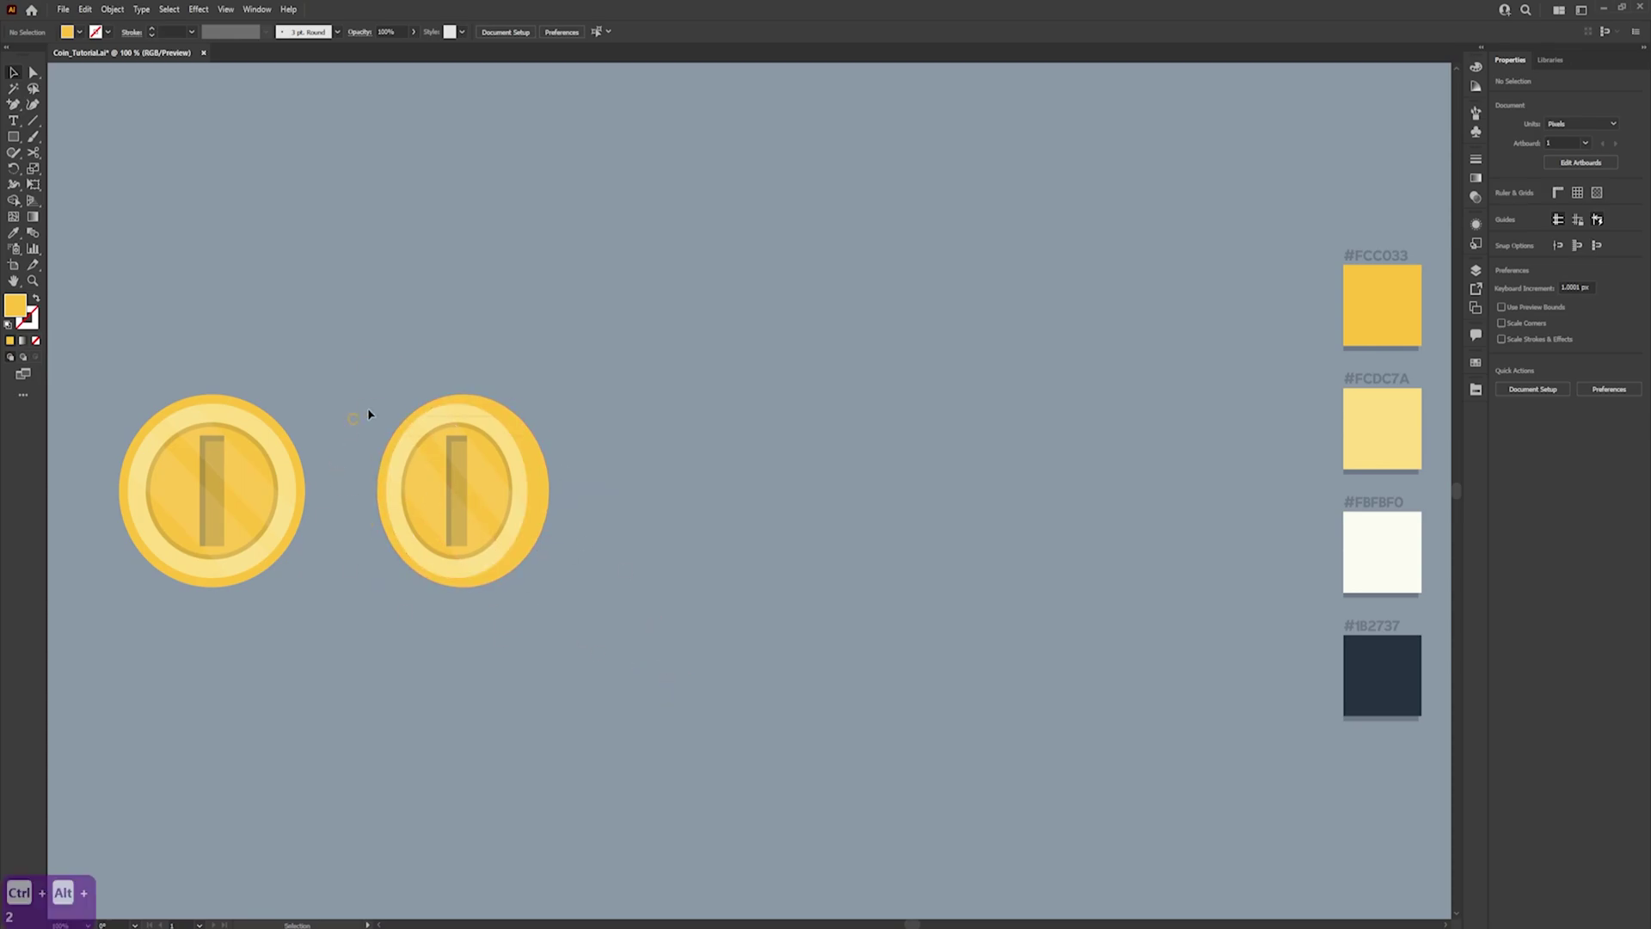
drag(347, 339, 719, 518)
click(809, 640)
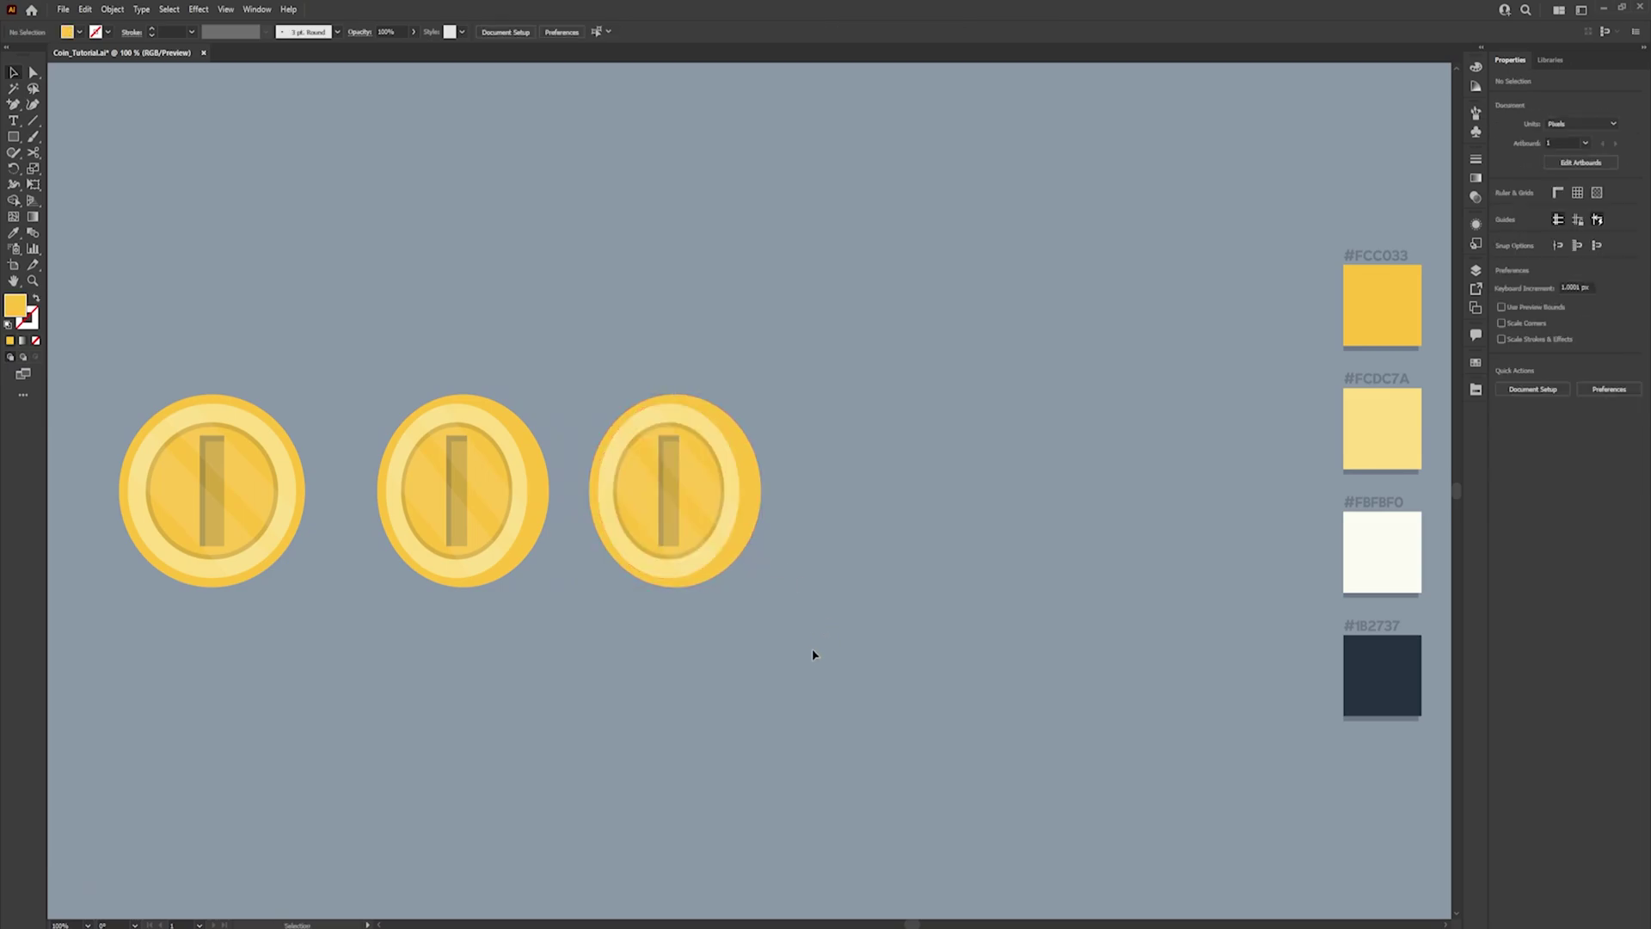
click(727, 478)
mouse_move(759, 490)
mouse_down()
mouse_move(709, 490)
mouse_move(750, 490)
mouse_move(735, 491)
mouse_up()
click(757, 490)
click(543, 581)
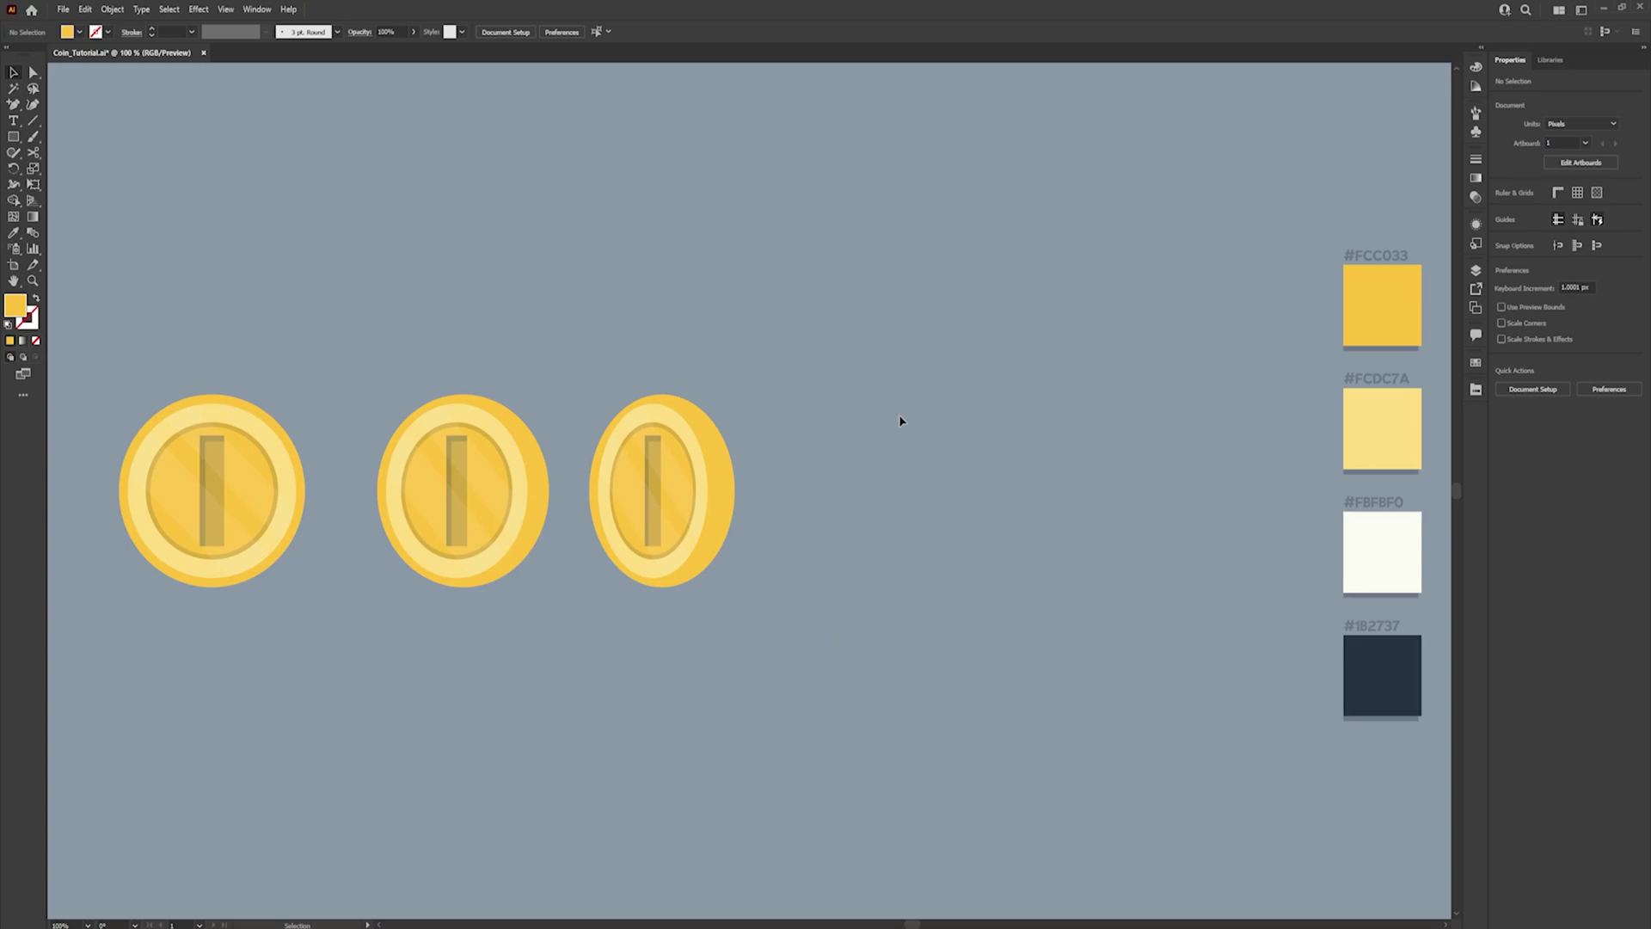
Draw a tall thin rectangle to the right of the third coin
drag(17, 138, 17, 137)
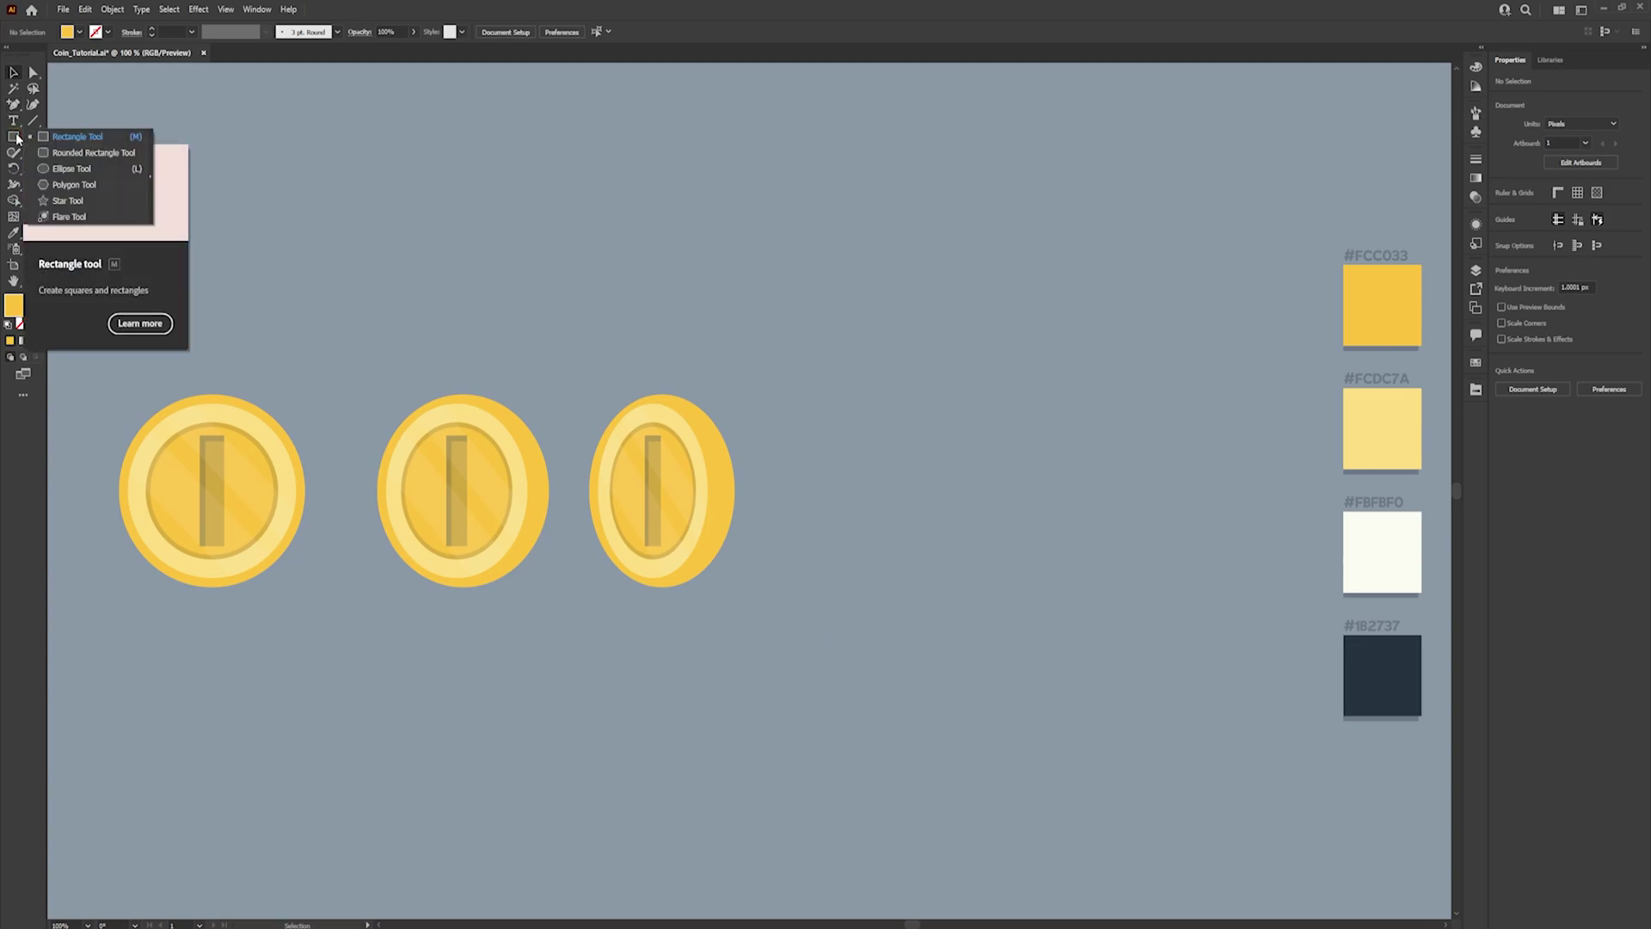
click(109, 136)
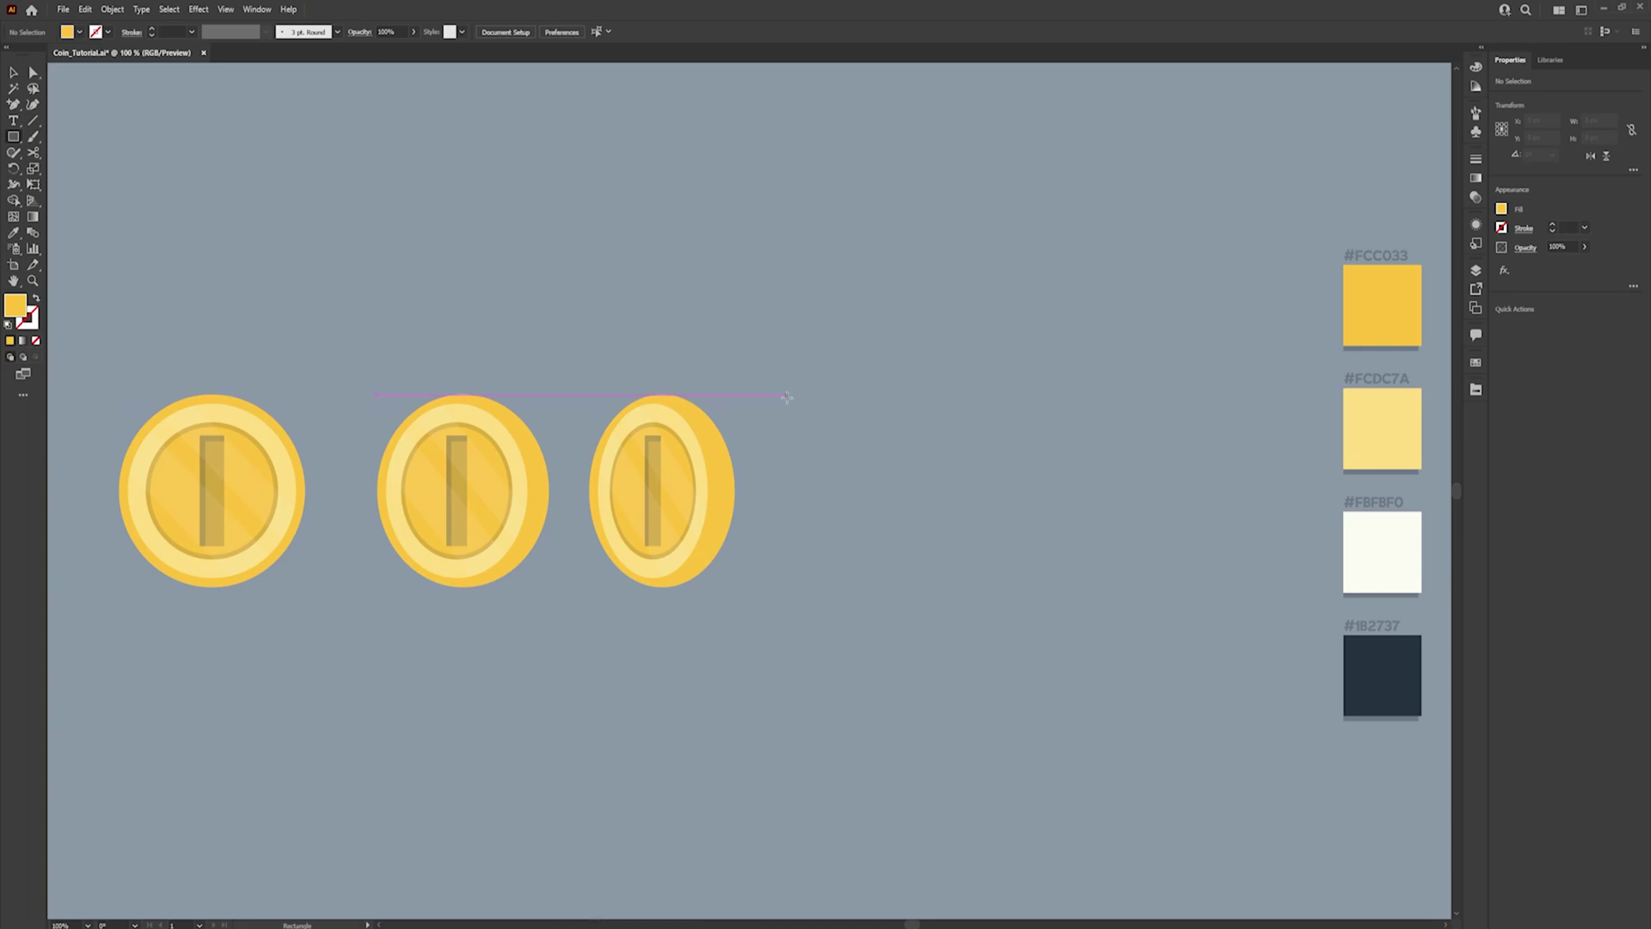
drag(787, 392, 823, 587)
key(v)
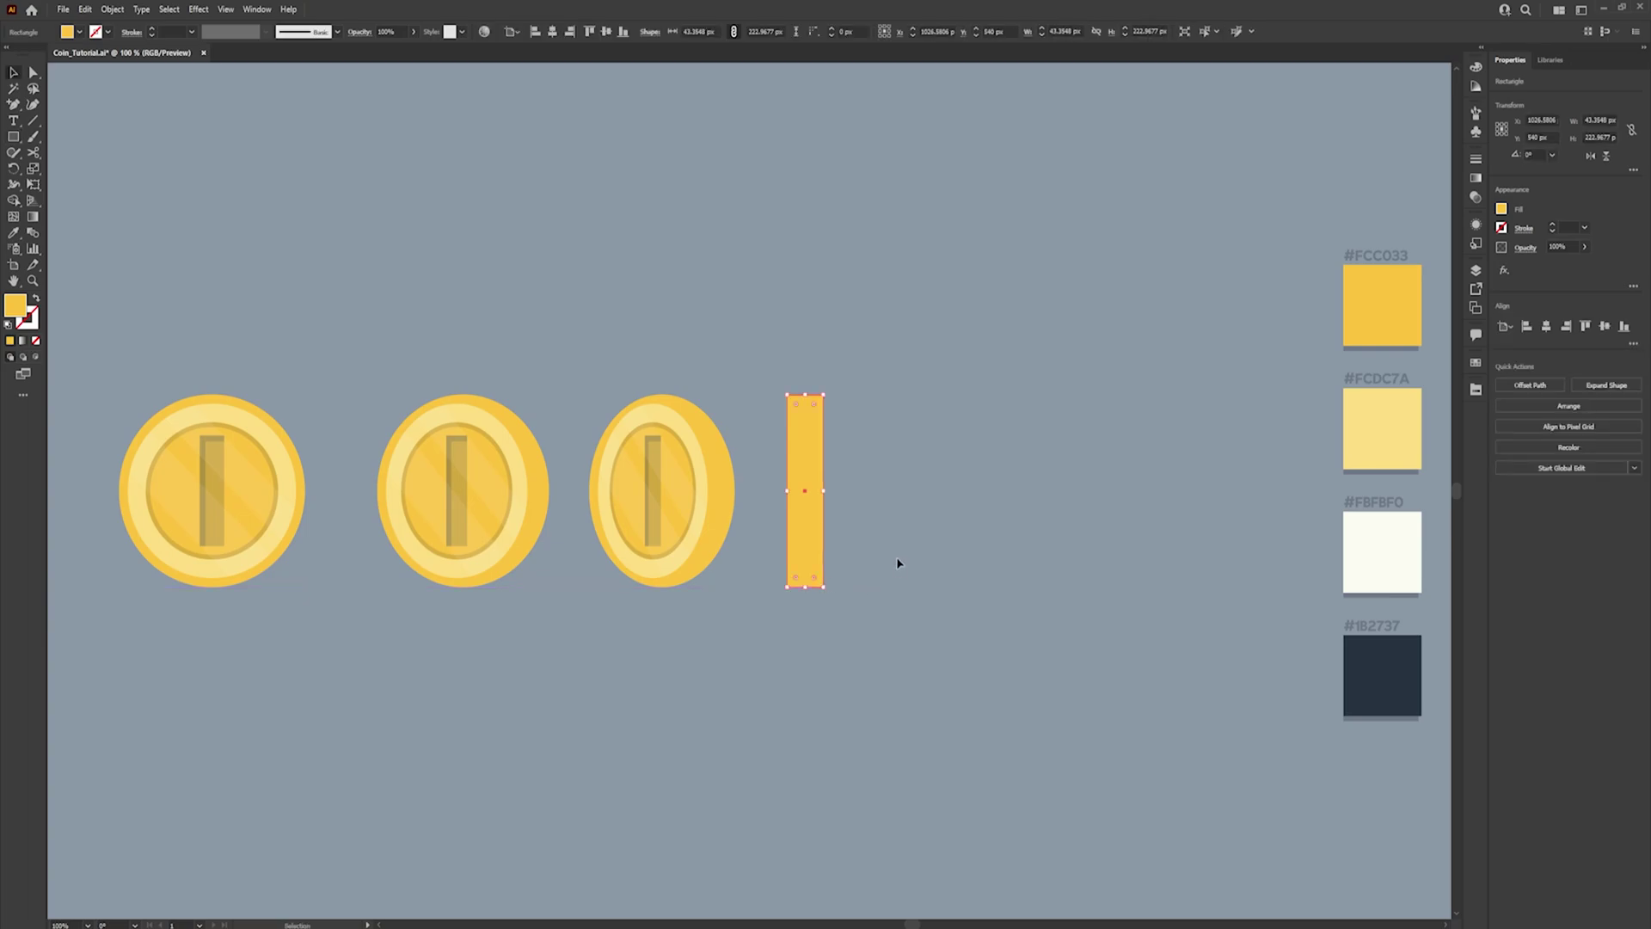
click(897, 556)
click(812, 513)
click(854, 531)
click(813, 519)
Paste a copy in front and give it the light-yellow #FCDC7A fill
key(ctrl+c)
key(ctrl+f)
click(892, 574)
key(ctrl+f)
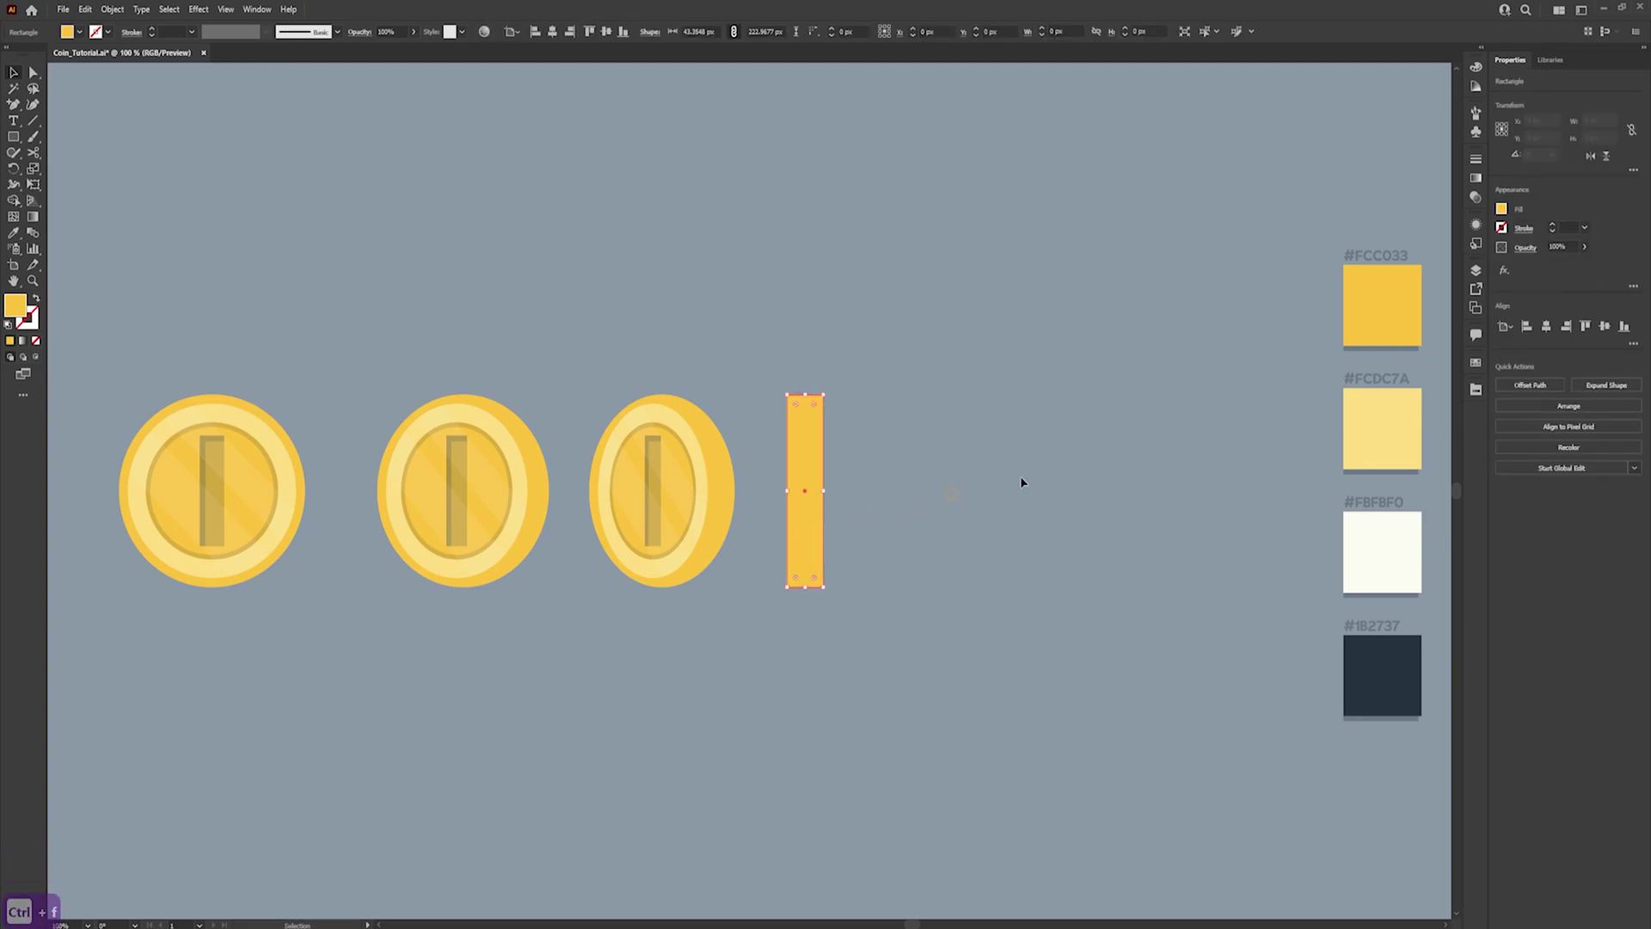
key(i)
click(1406, 431)
key(v)
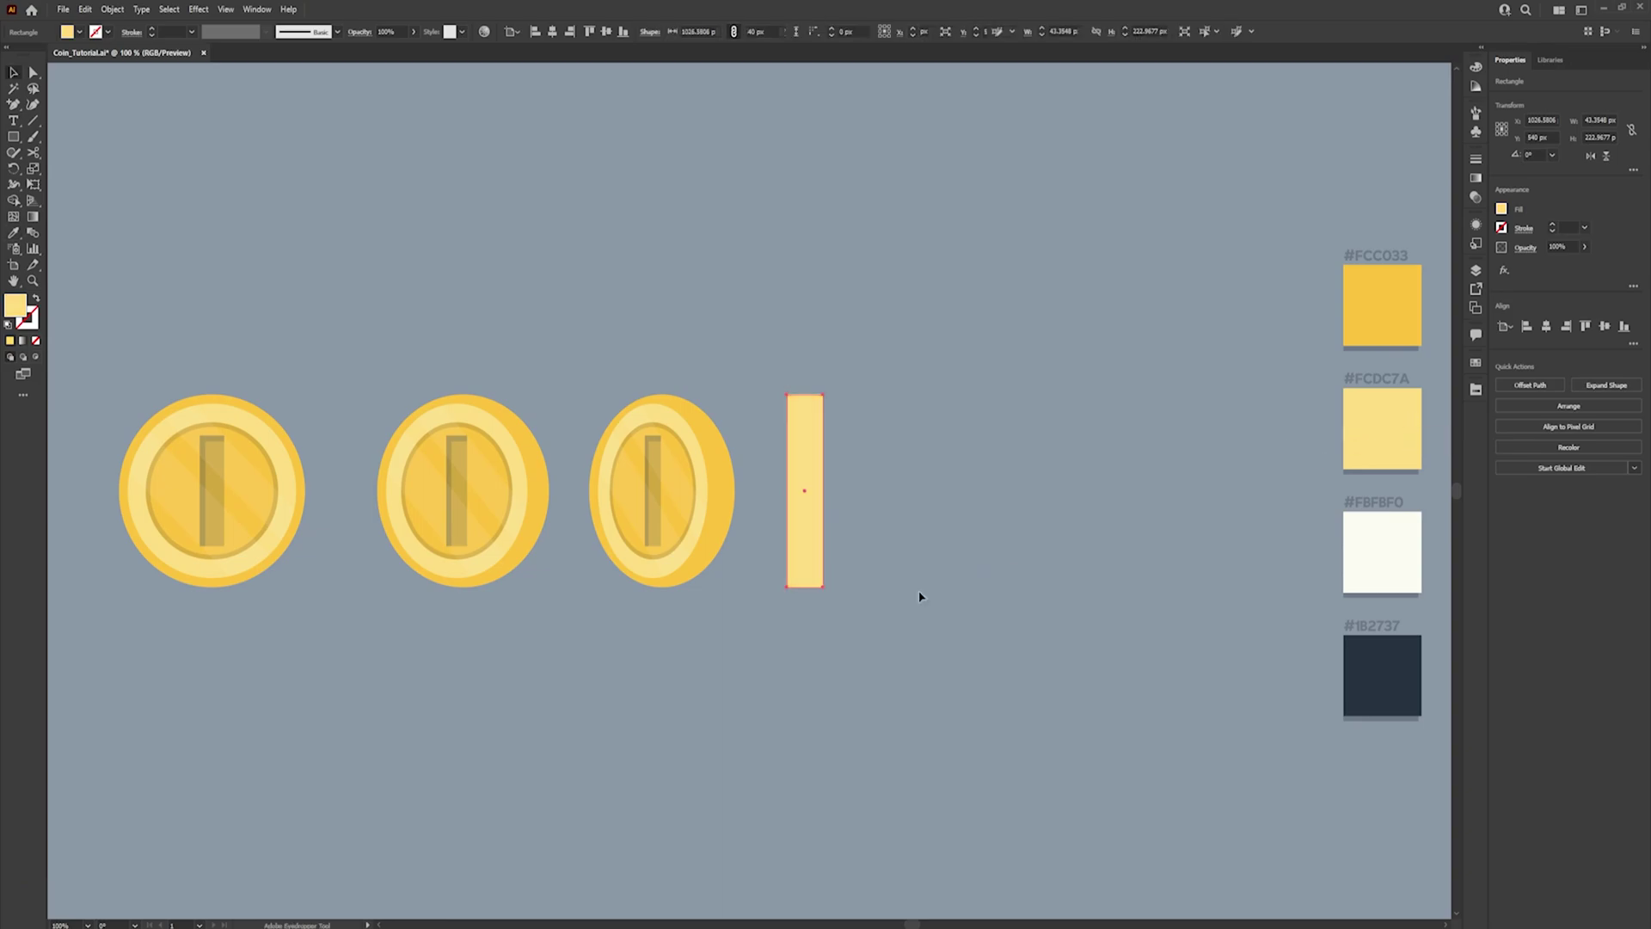
click(1013, 568)
click(809, 514)
Narrow the light-yellow copy to a strip about 10 px wide
alt+scroll(824, 491, up, 3)
drag(826, 496, 849, 543)
alt+scroll(782, 495, up, 2)
alt+scroll(873, 542, down, 2)
key(ctrl+1)
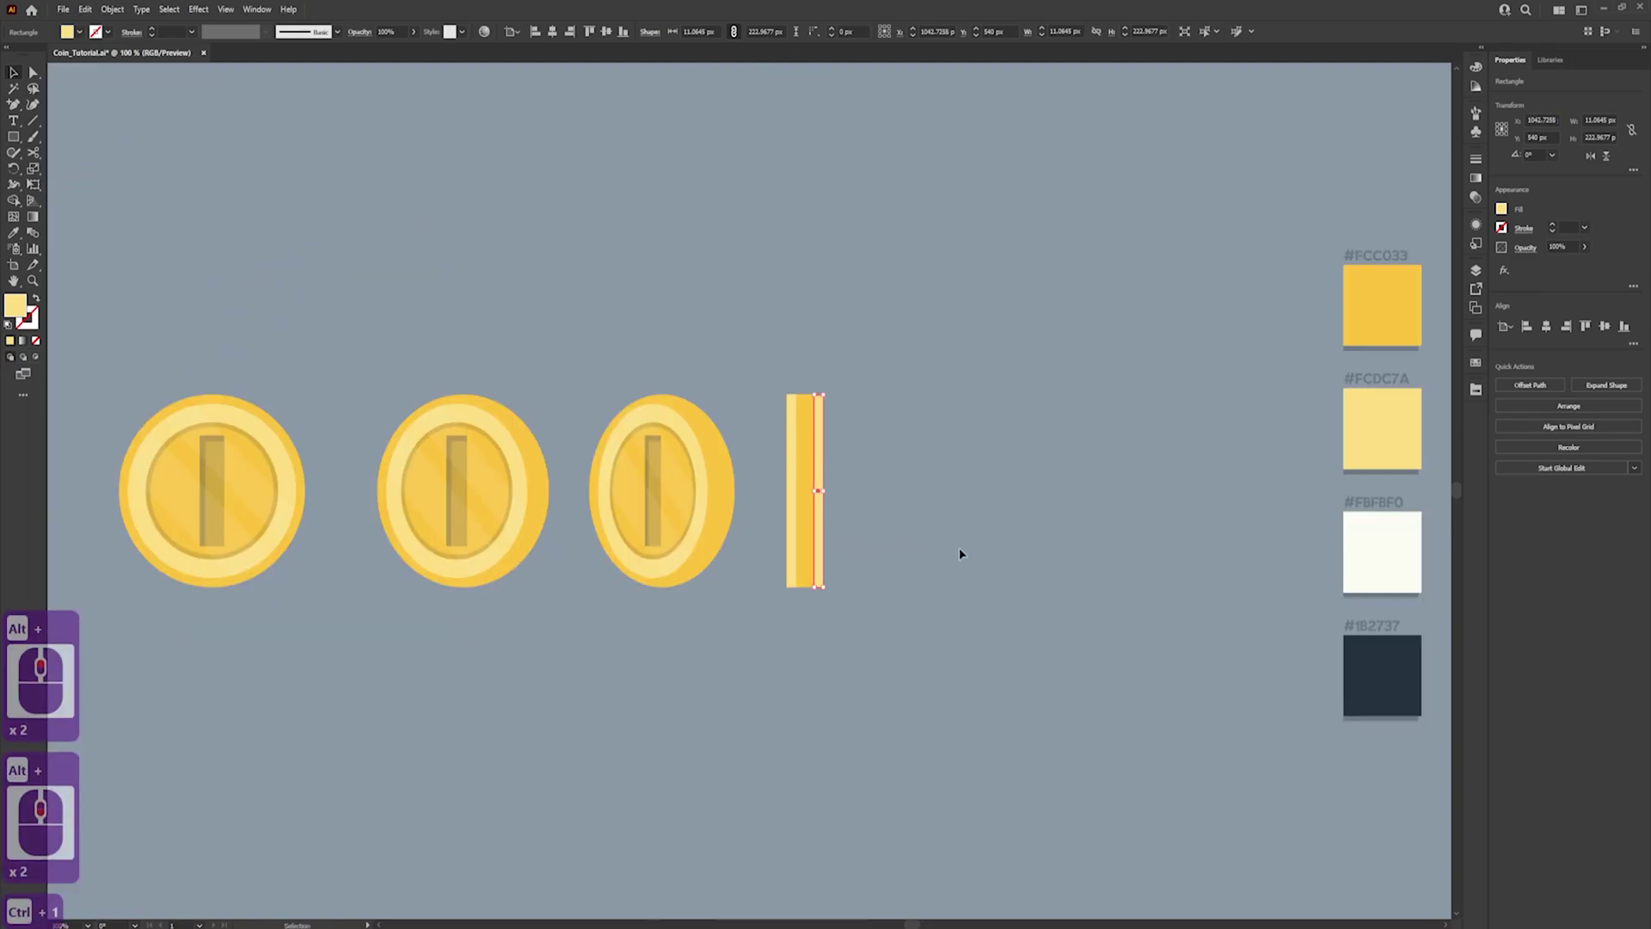
click(958, 550)
alt+scroll(775, 462, up, 1)
alt+scroll(774, 465, down, 3)
key(ctrl+1)
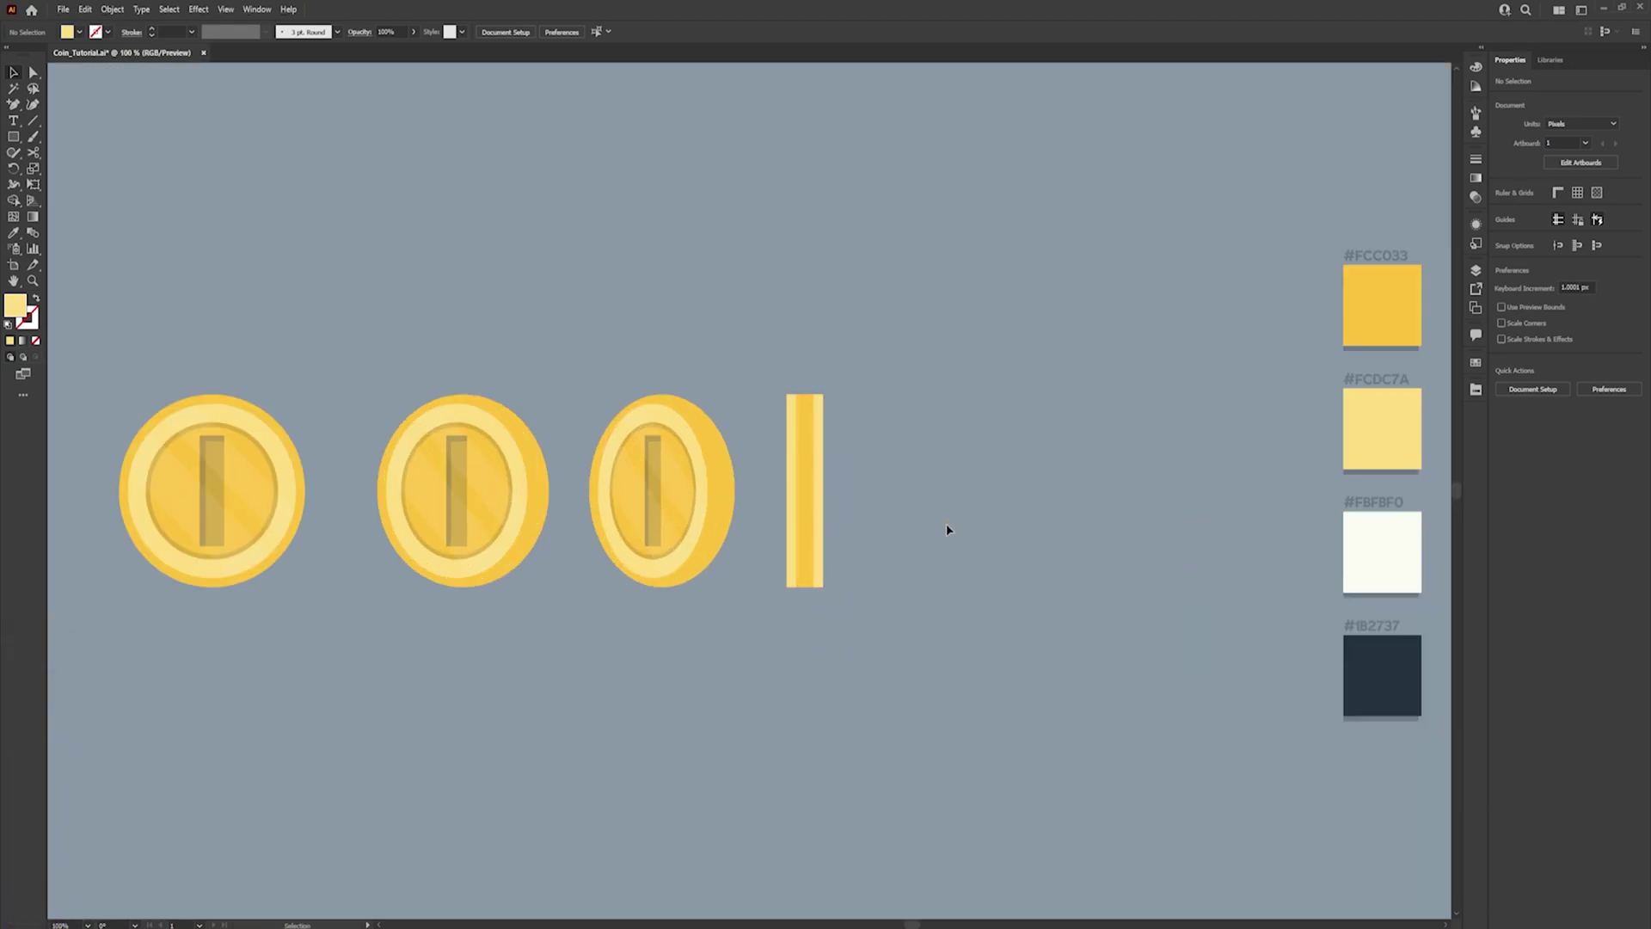
Round the coin-edge rectangle's corners slightly
alt+scroll(800, 443, up, 2)
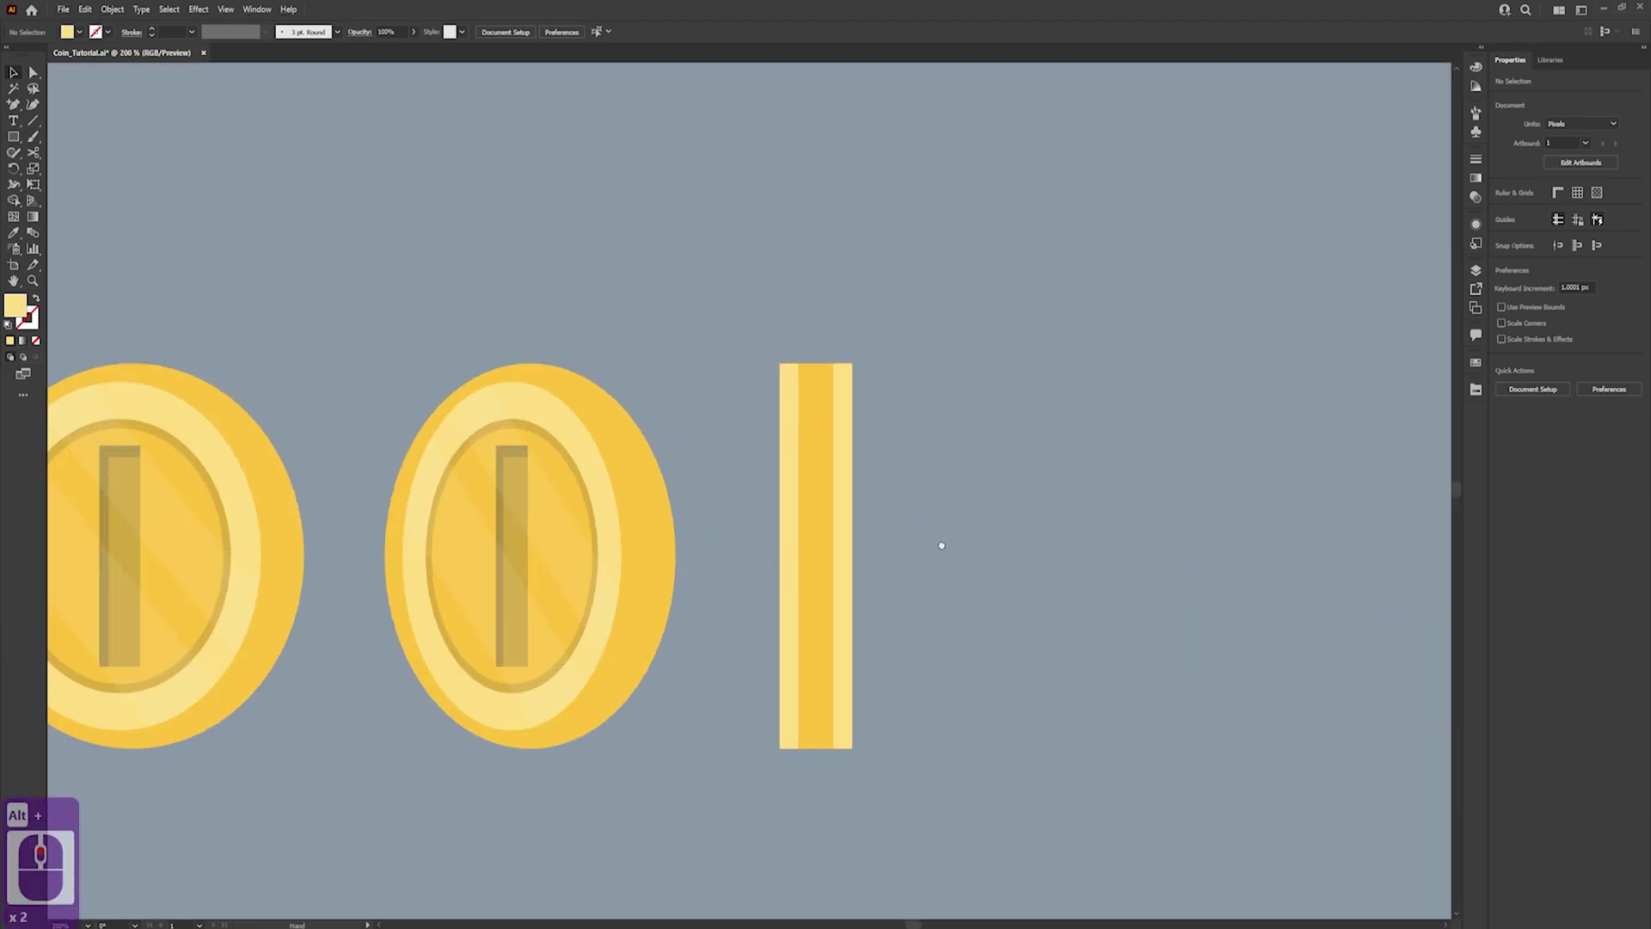
click(825, 628)
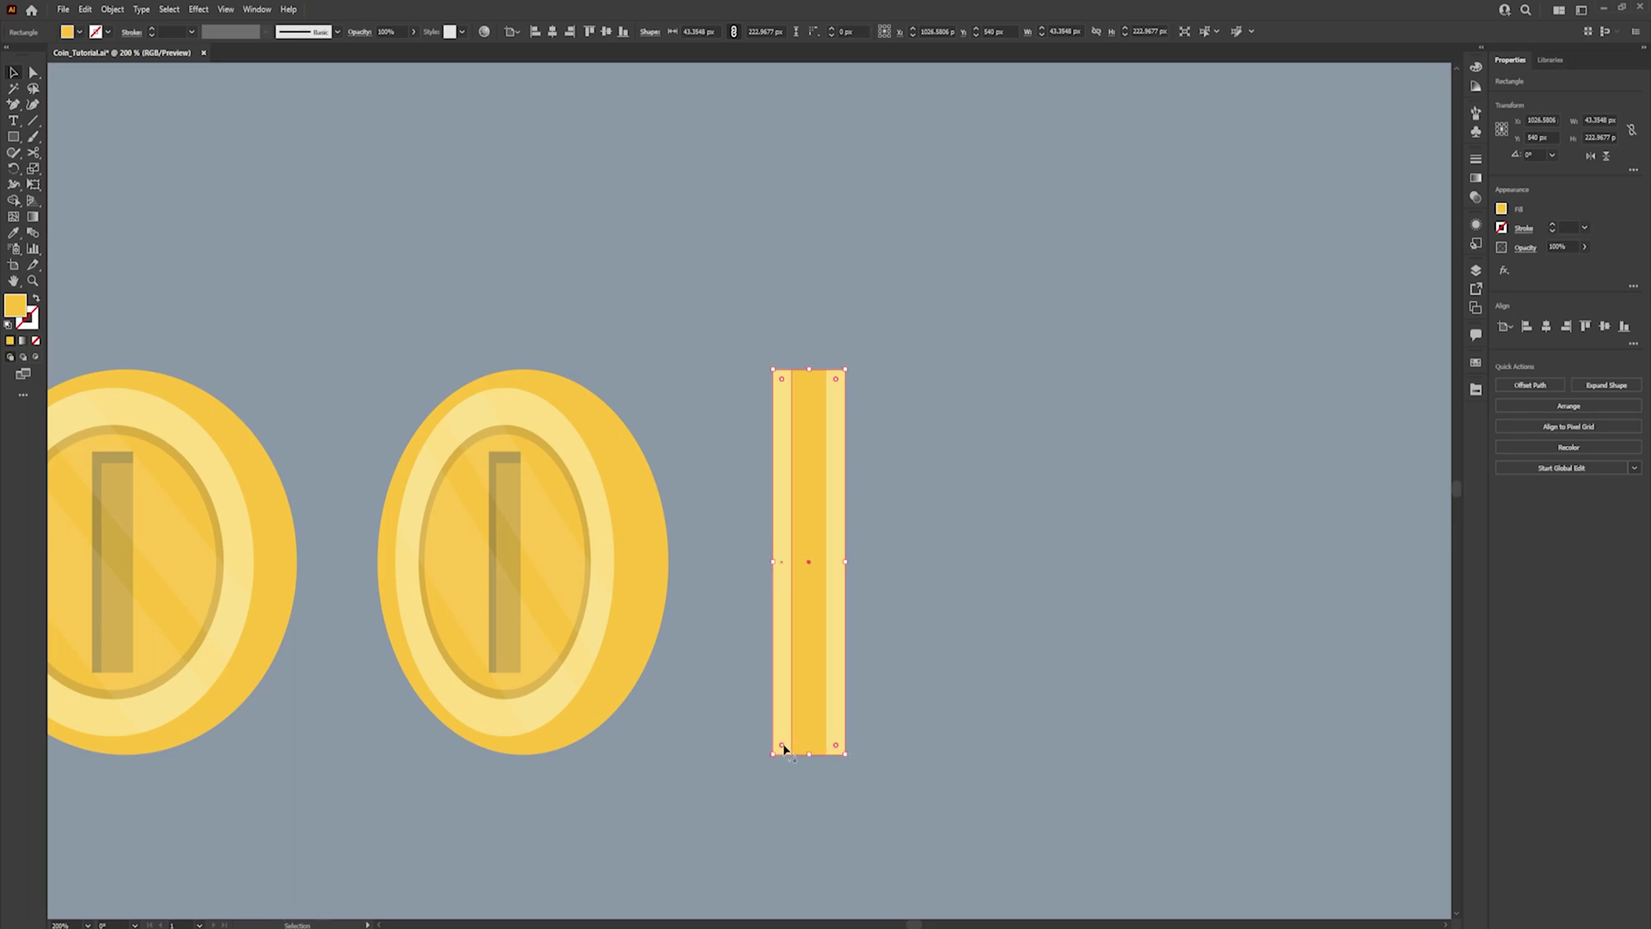
drag(782, 744, 788, 744)
click(931, 715)
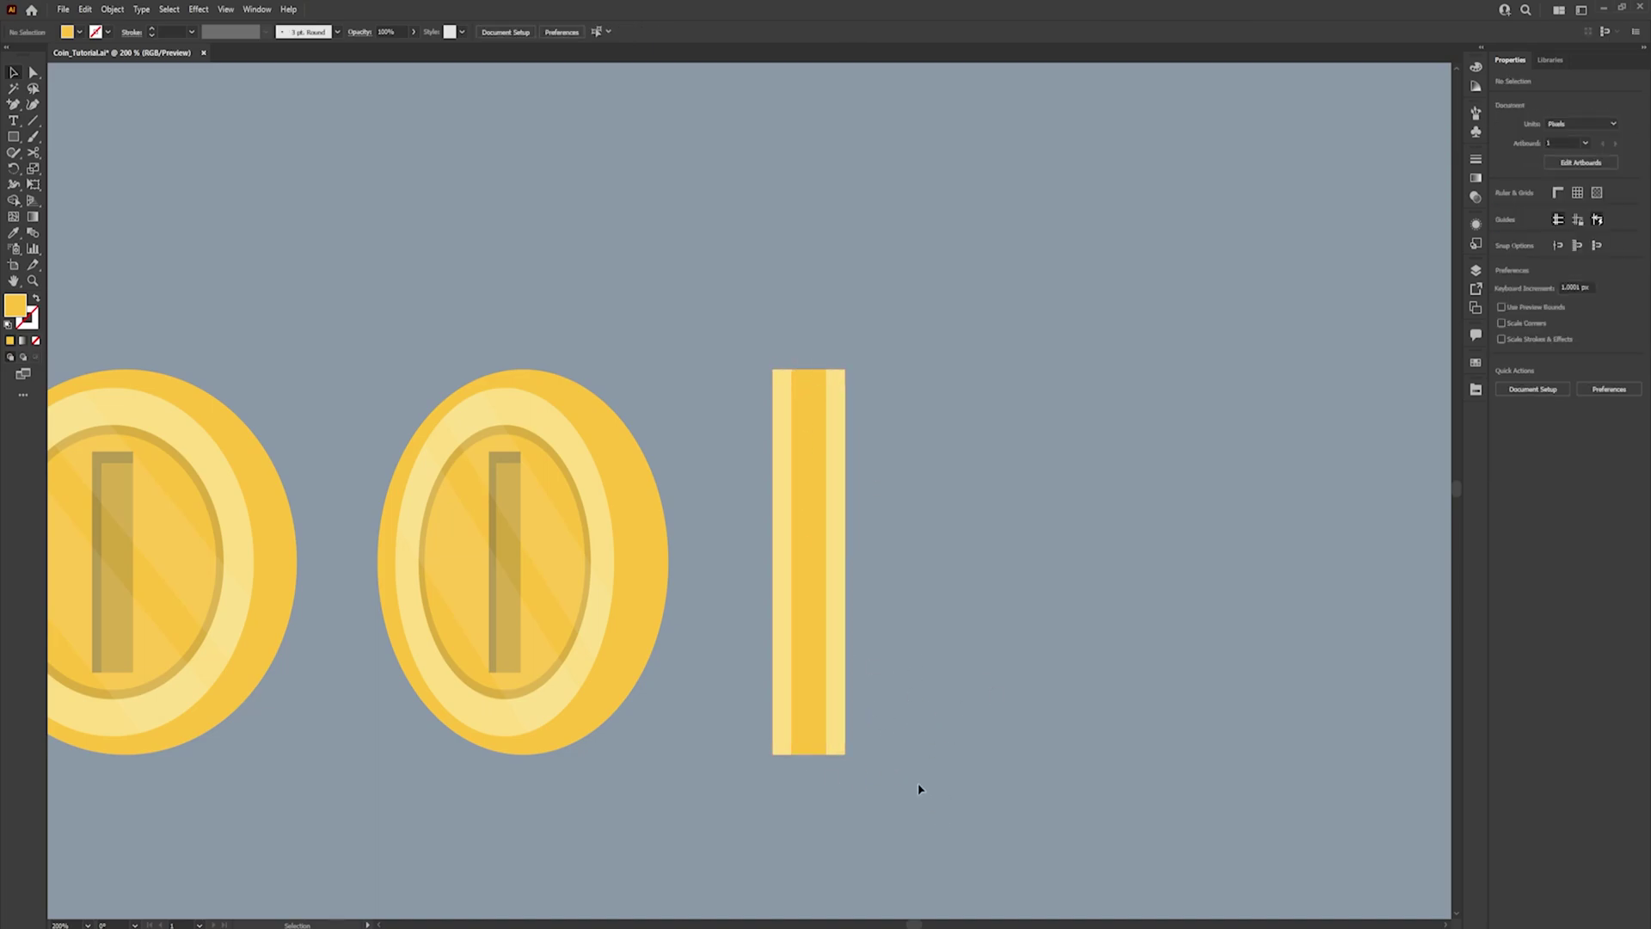
Split the coin-edge rectangles with Pathfinder Divide and ungroup the pieces
drag(719, 259, 855, 437)
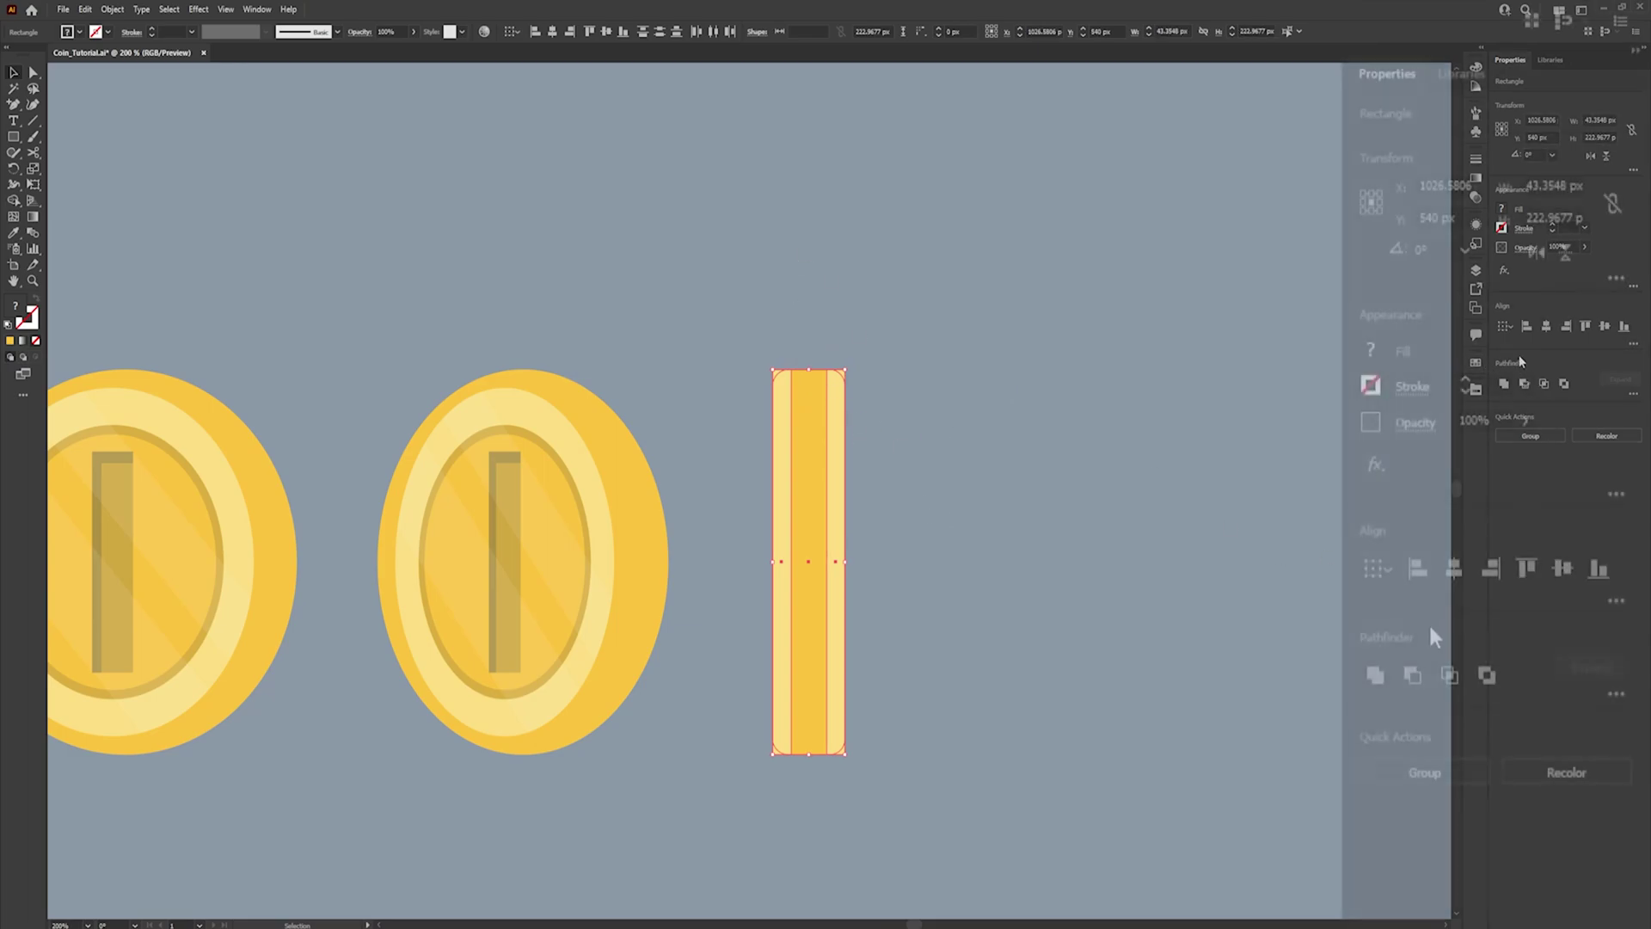
click(1617, 694)
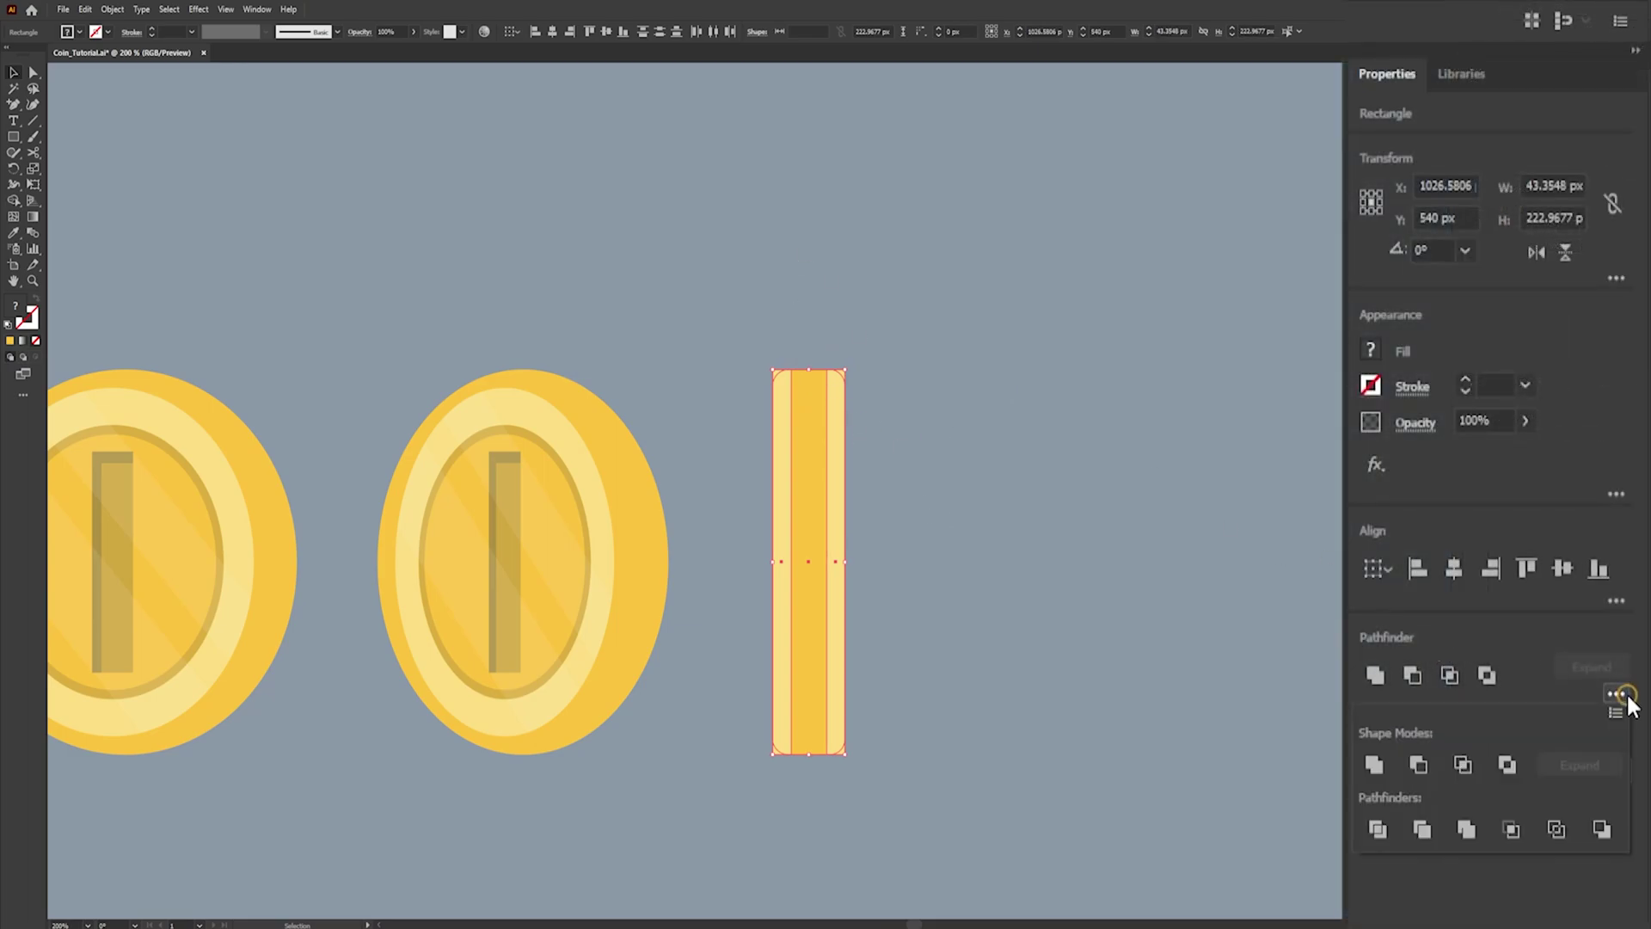
click(1378, 828)
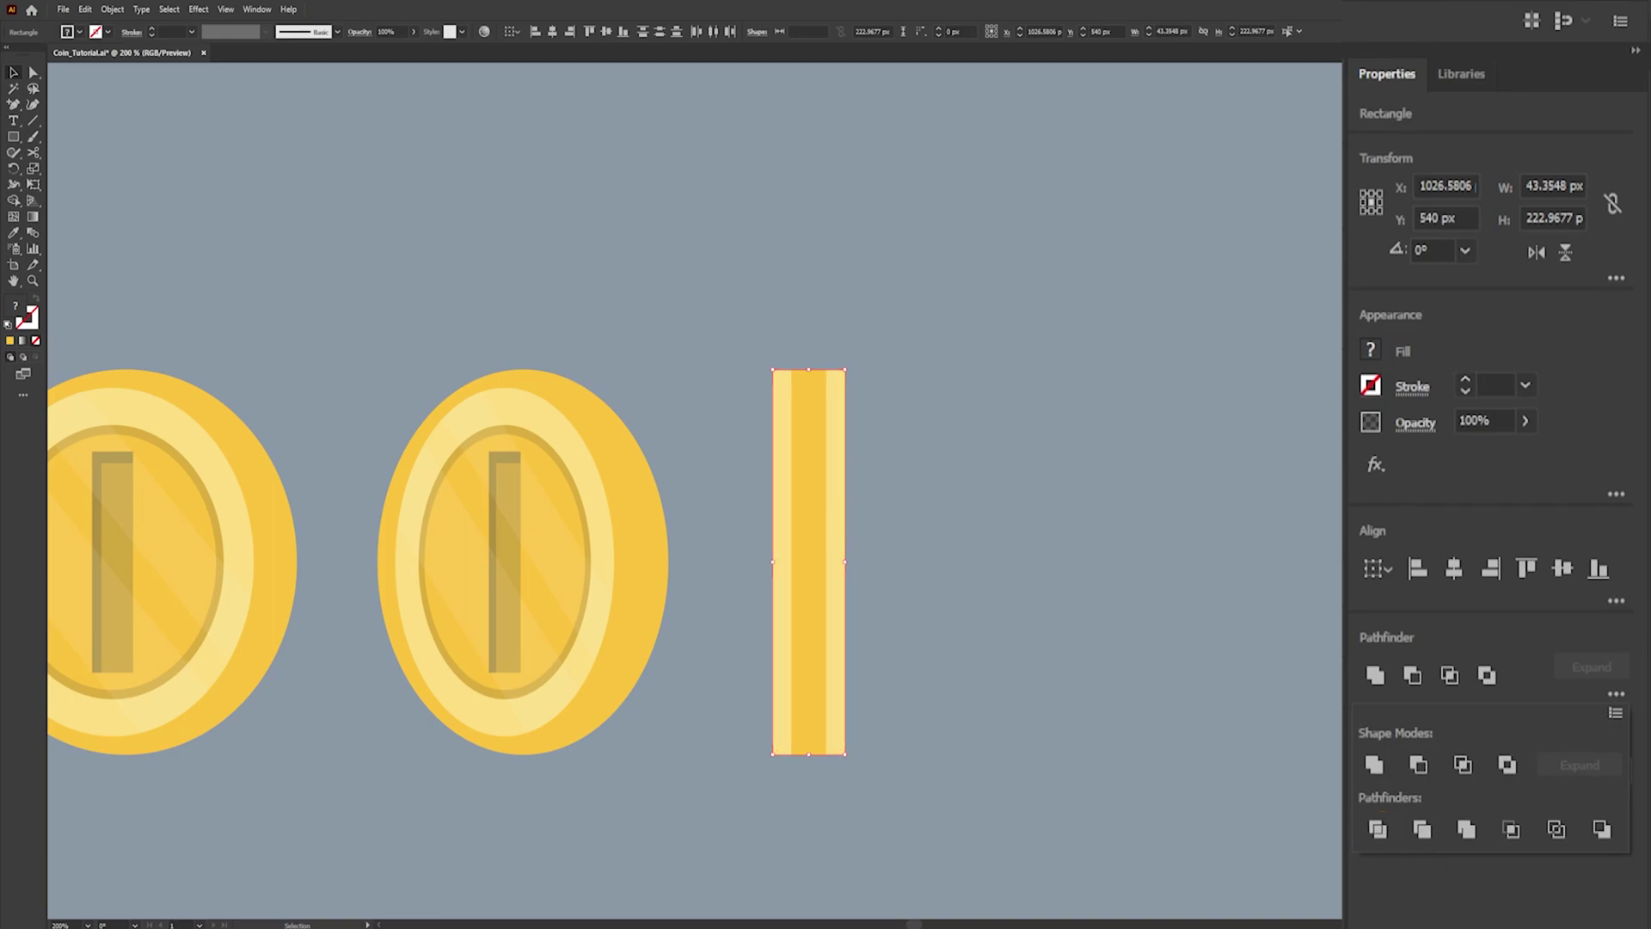
click(995, 618)
click(810, 516)
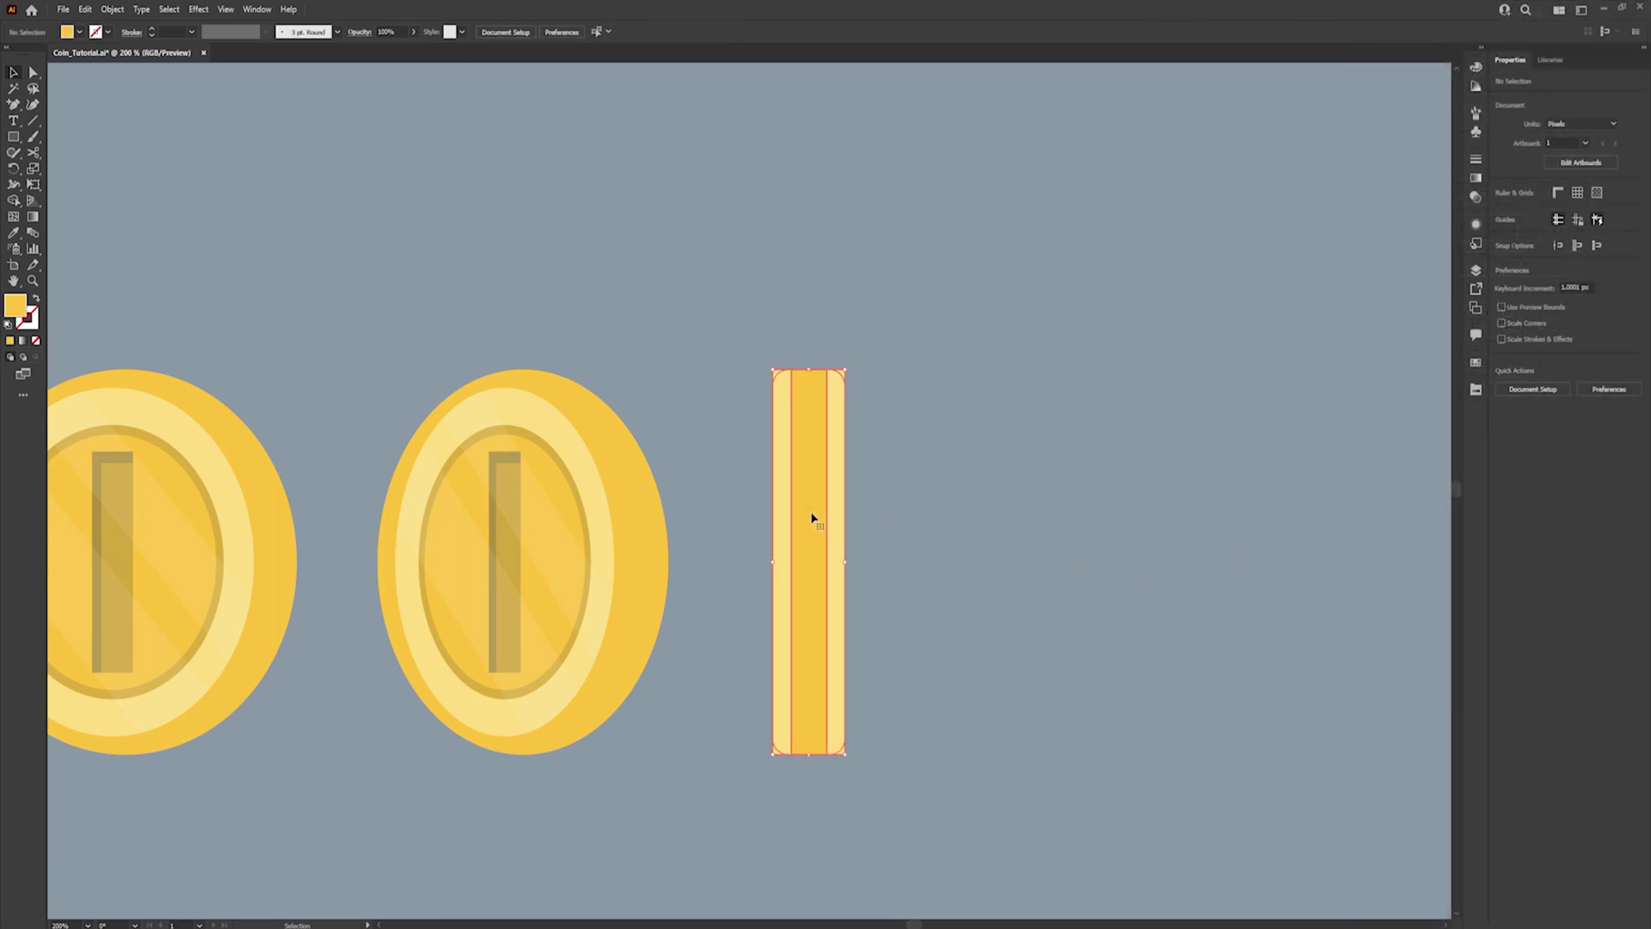
right_click(817, 519)
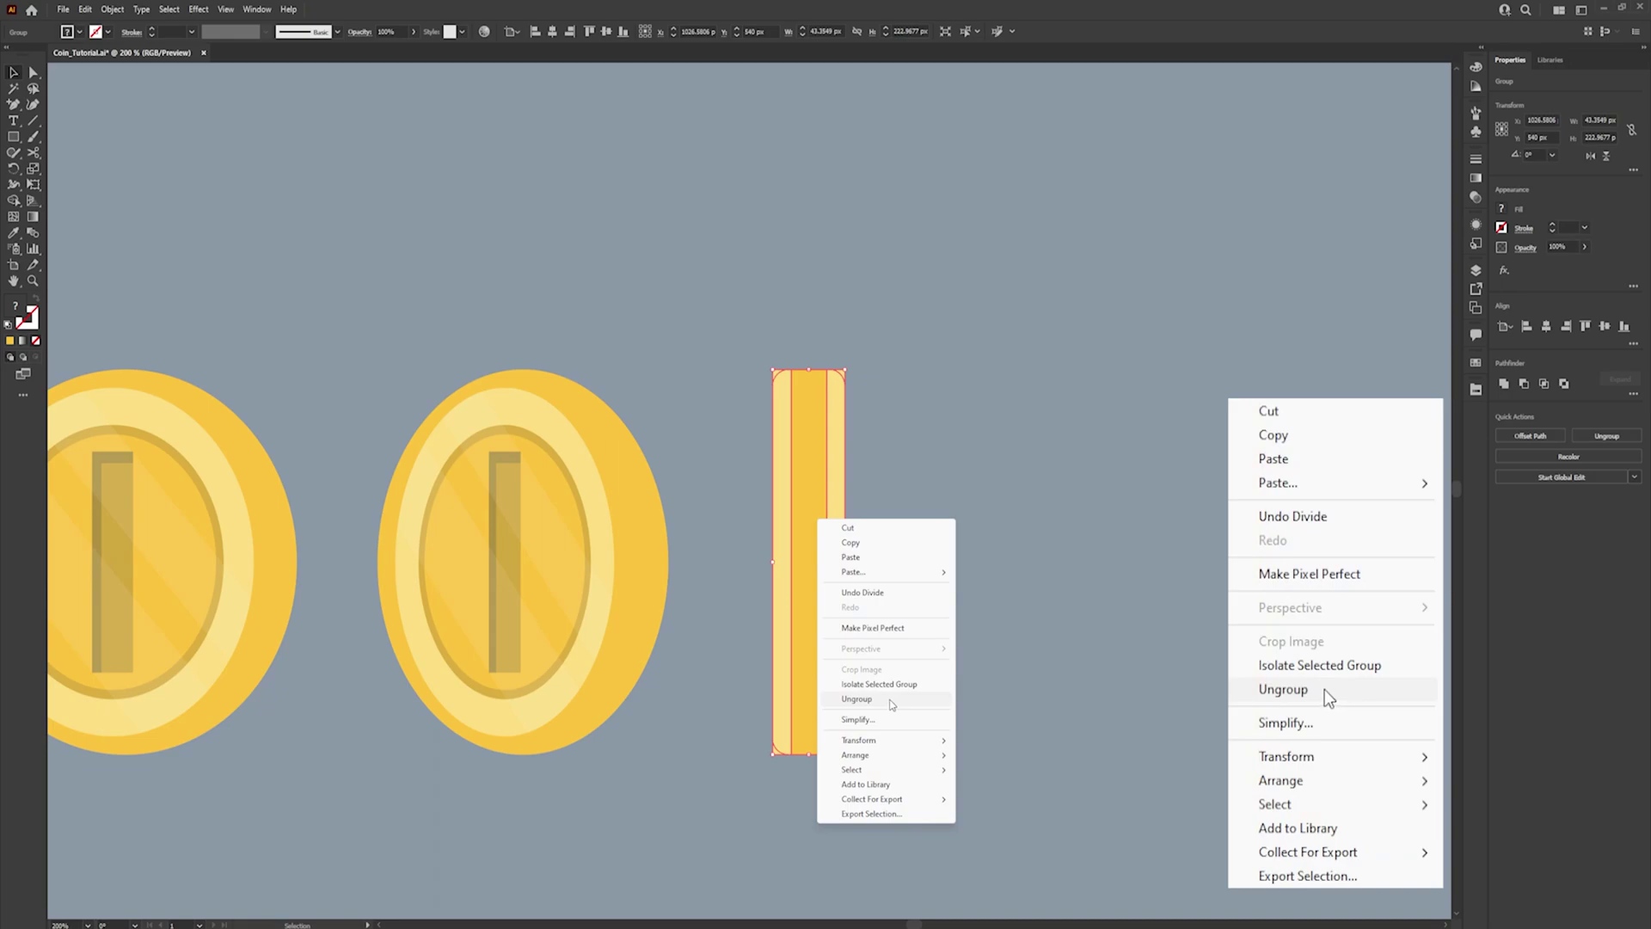
click(884, 700)
Delete the top-right, top-left and bottom-right corner pieces of the edge strip
click(993, 668)
click(843, 370)
key(Delete)
click(772, 371)
key(Delete)
click(844, 754)
key(Delete)
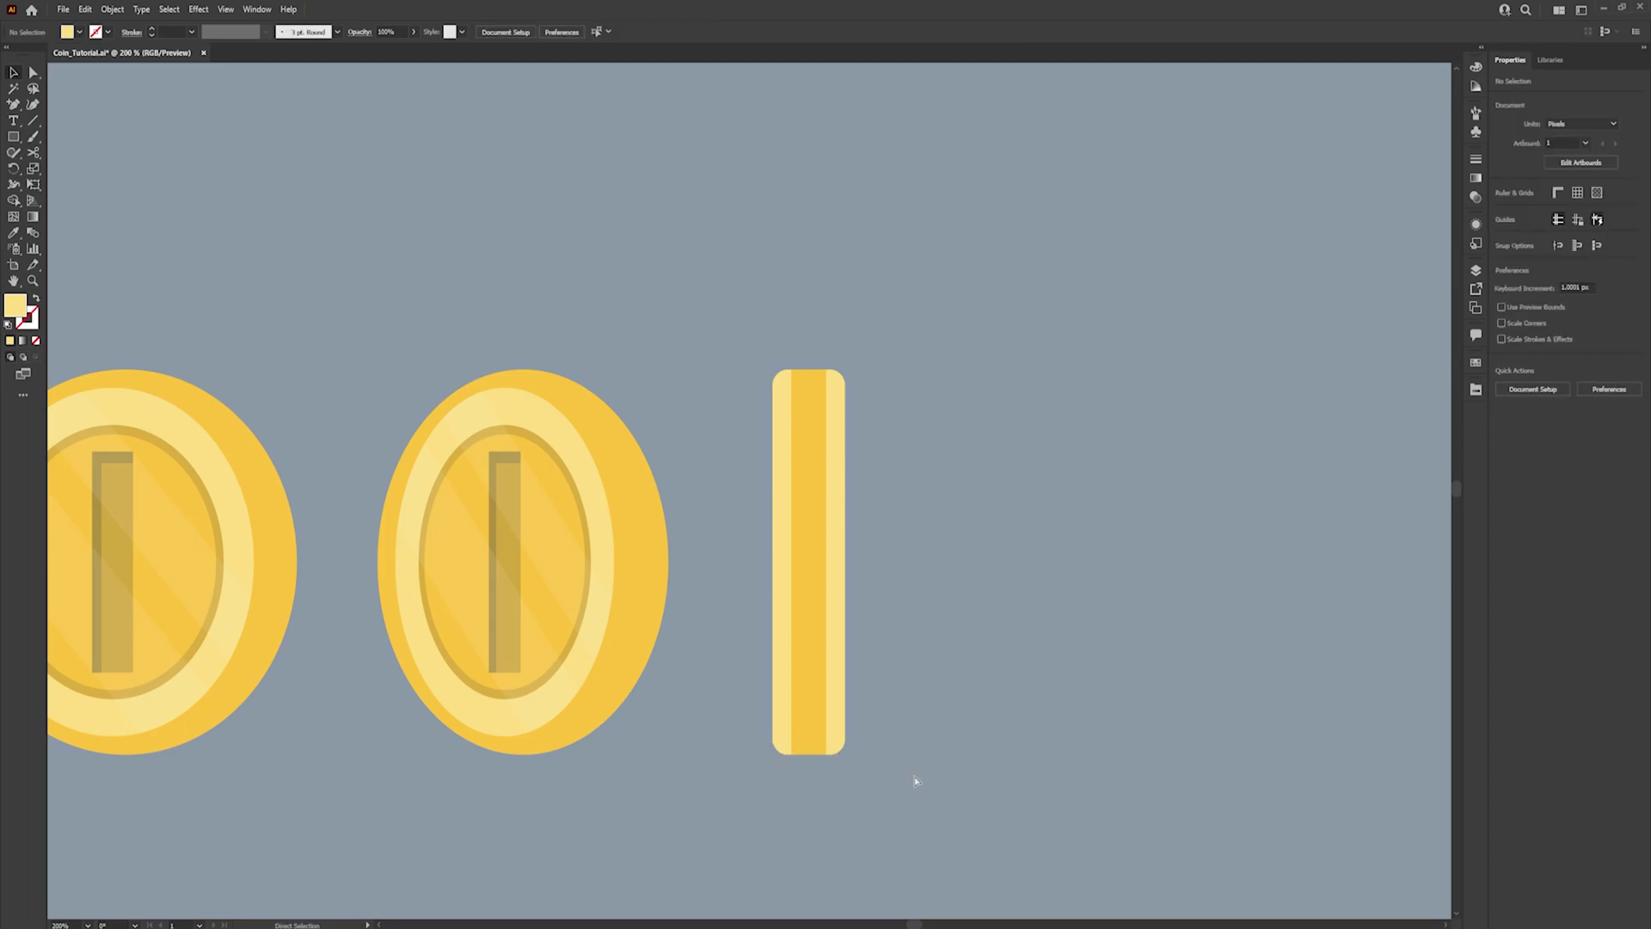
key(ctrl+1)
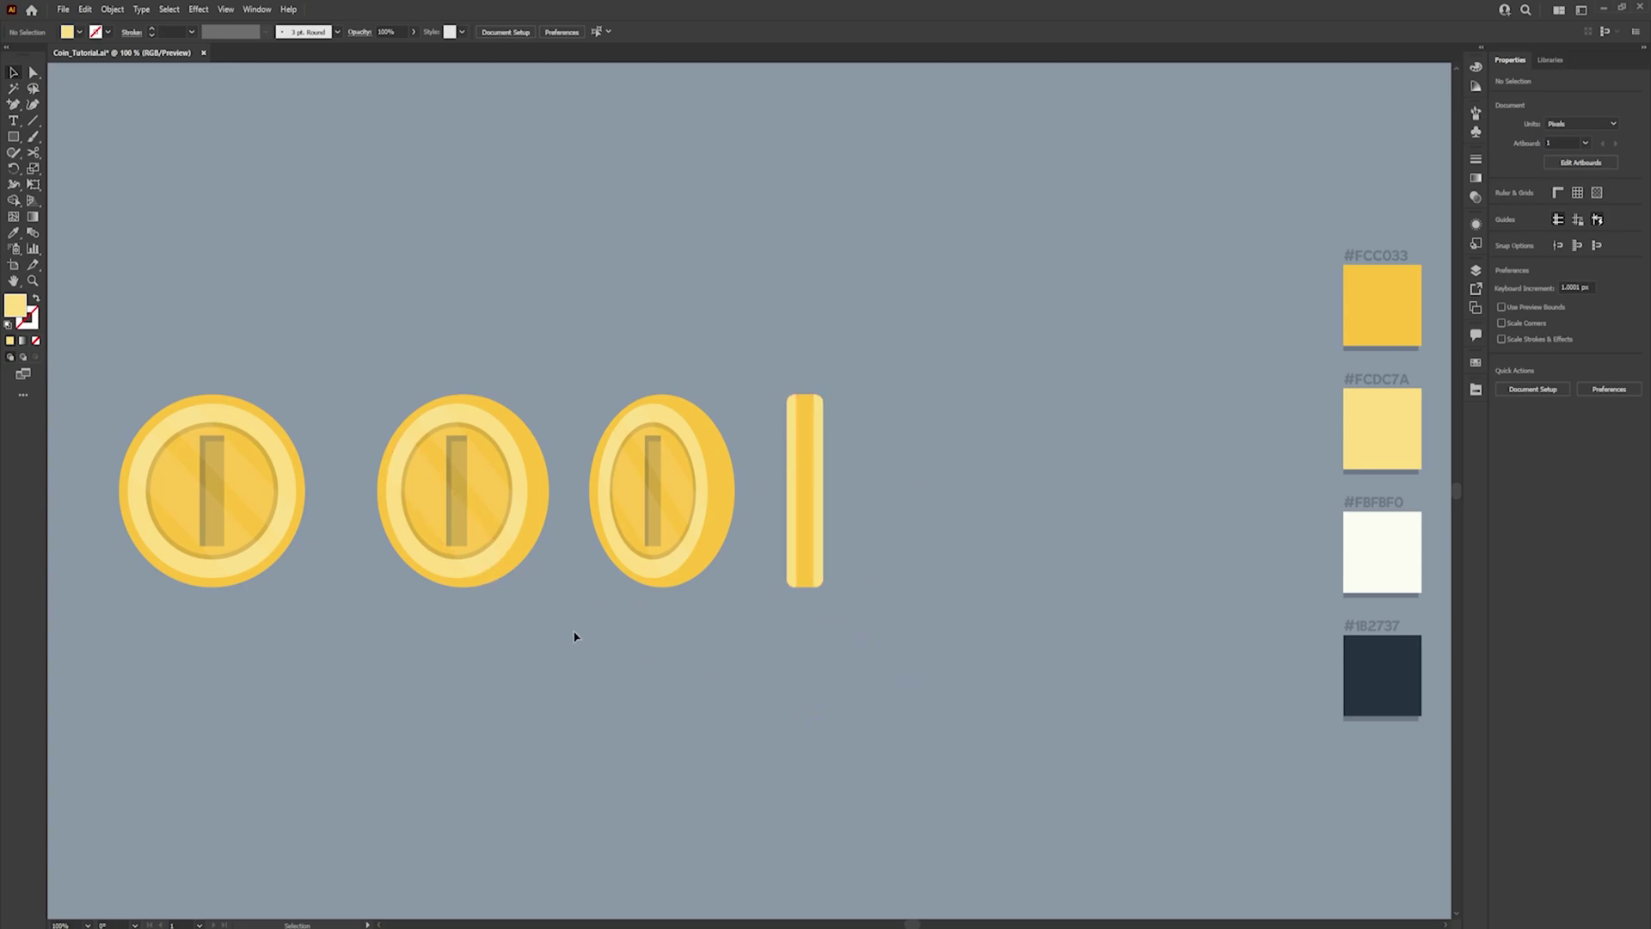
Duplicate the second and third coins to the right of the edge-on strip
key(ctrl+alt+2)
drag(367, 301, 406, 404)
drag(653, 490, 1138, 538)
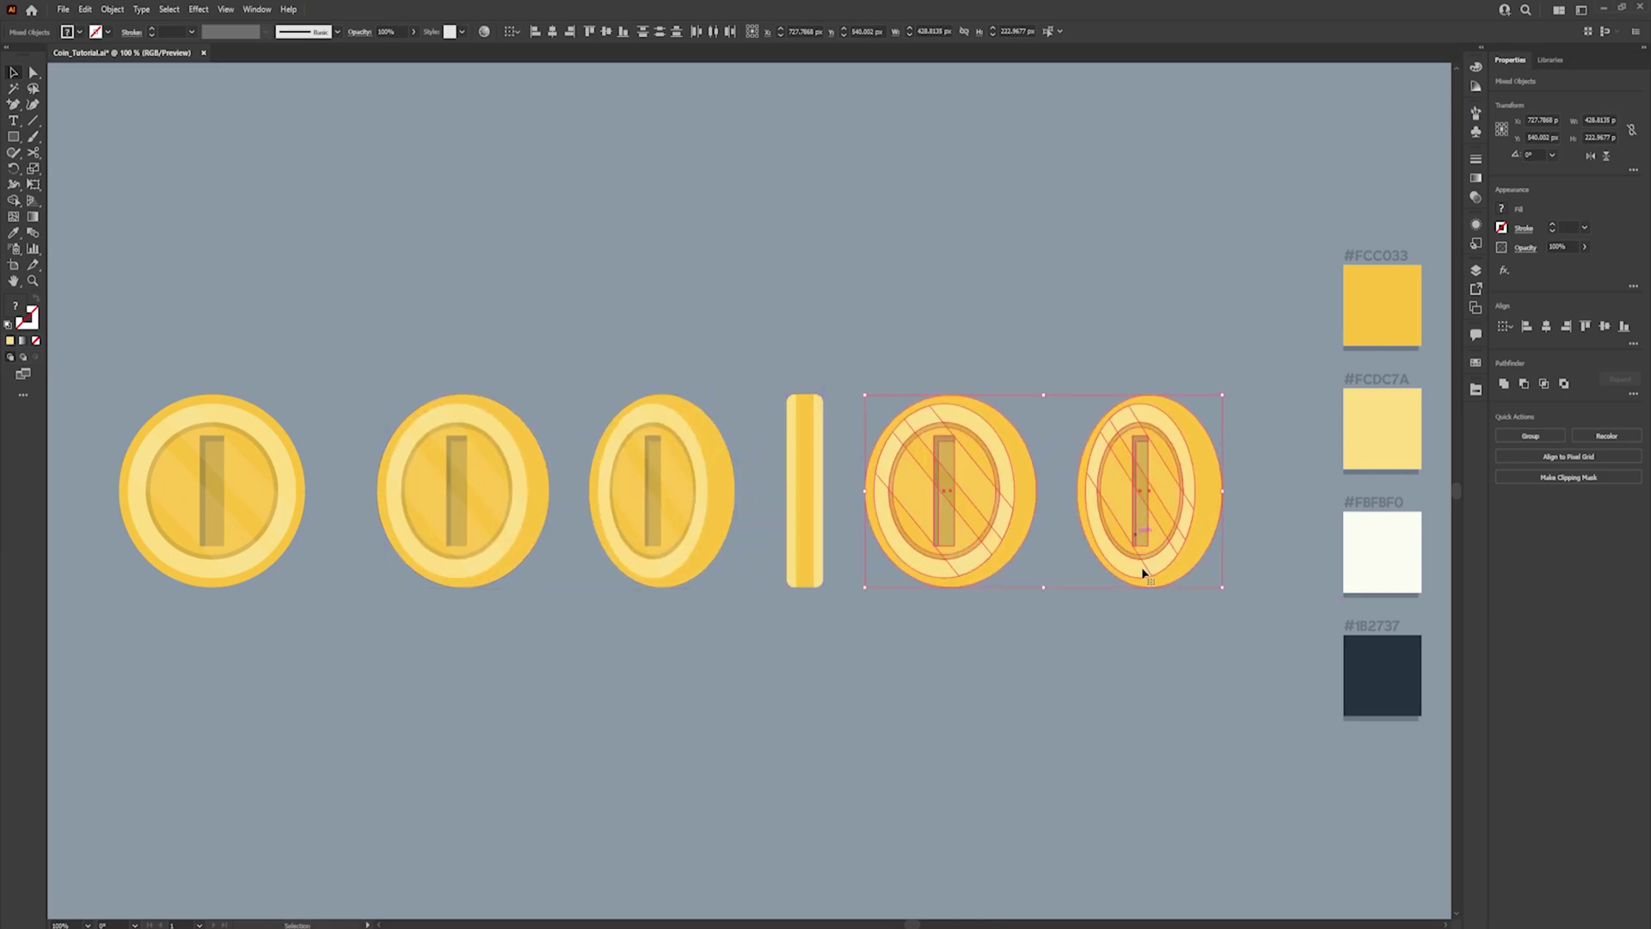
click(1060, 609)
Group the parts of the fifth and sixth coins with Ctrl+G
key(ctrl+alt+2)
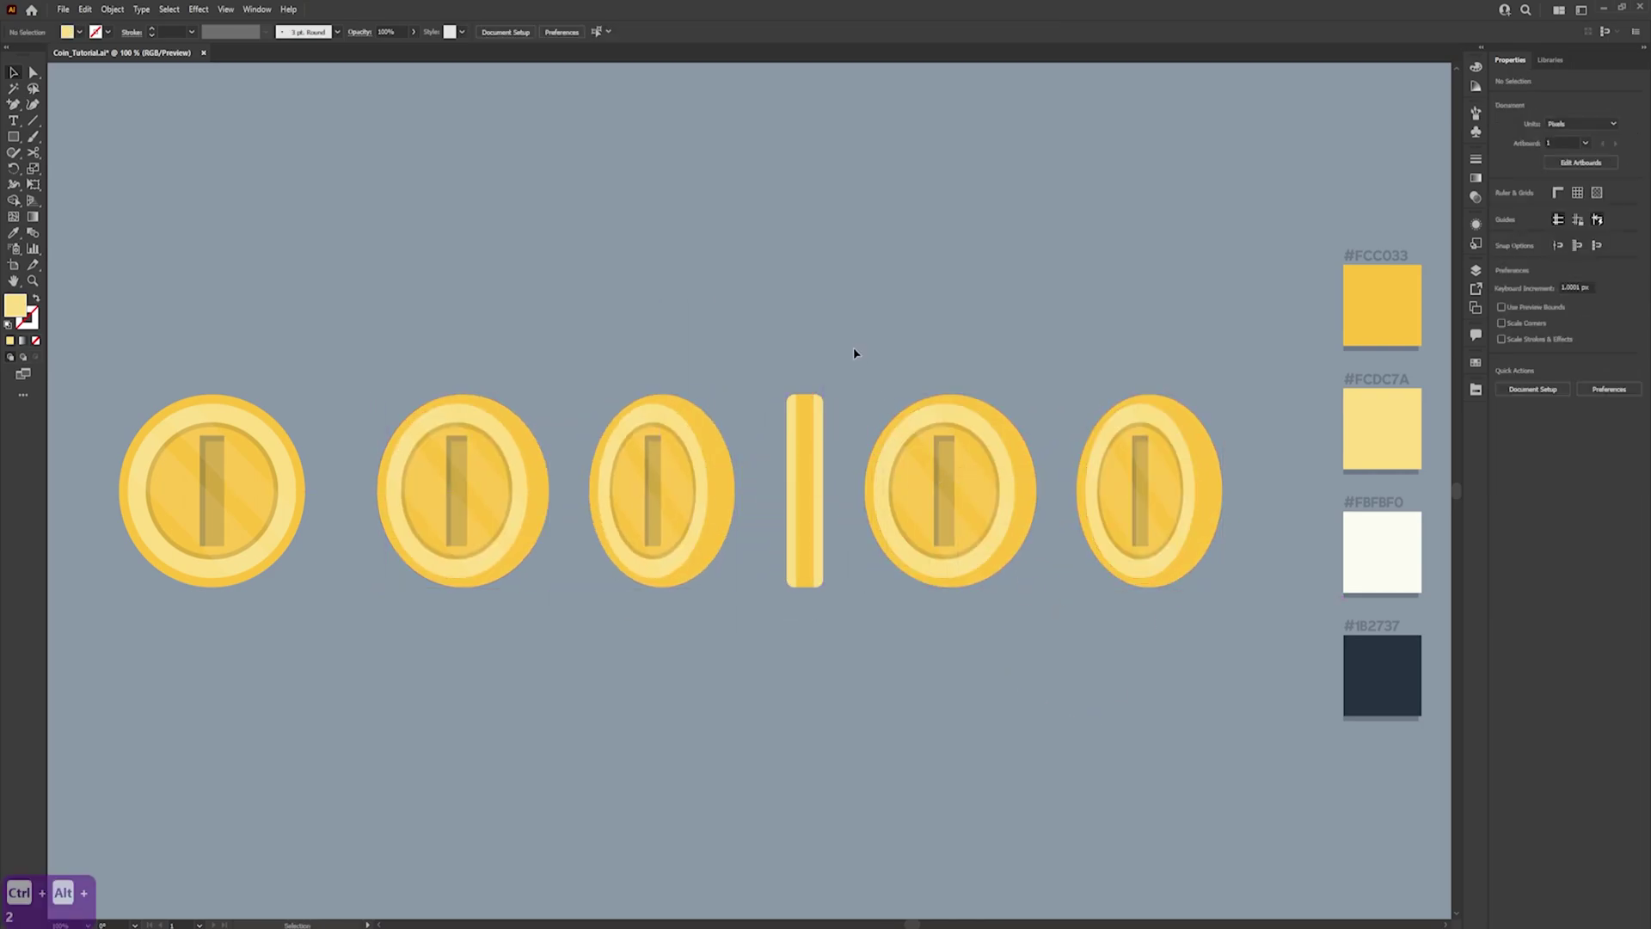
drag(853, 350, 1035, 634)
key(ctrl+g)
click(1241, 636)
drag(1048, 315, 1056, 302)
key(ctrl+g)
click(1020, 703)
Reflect the fifth coin across its vertical axis
click(965, 540)
click(1077, 700)
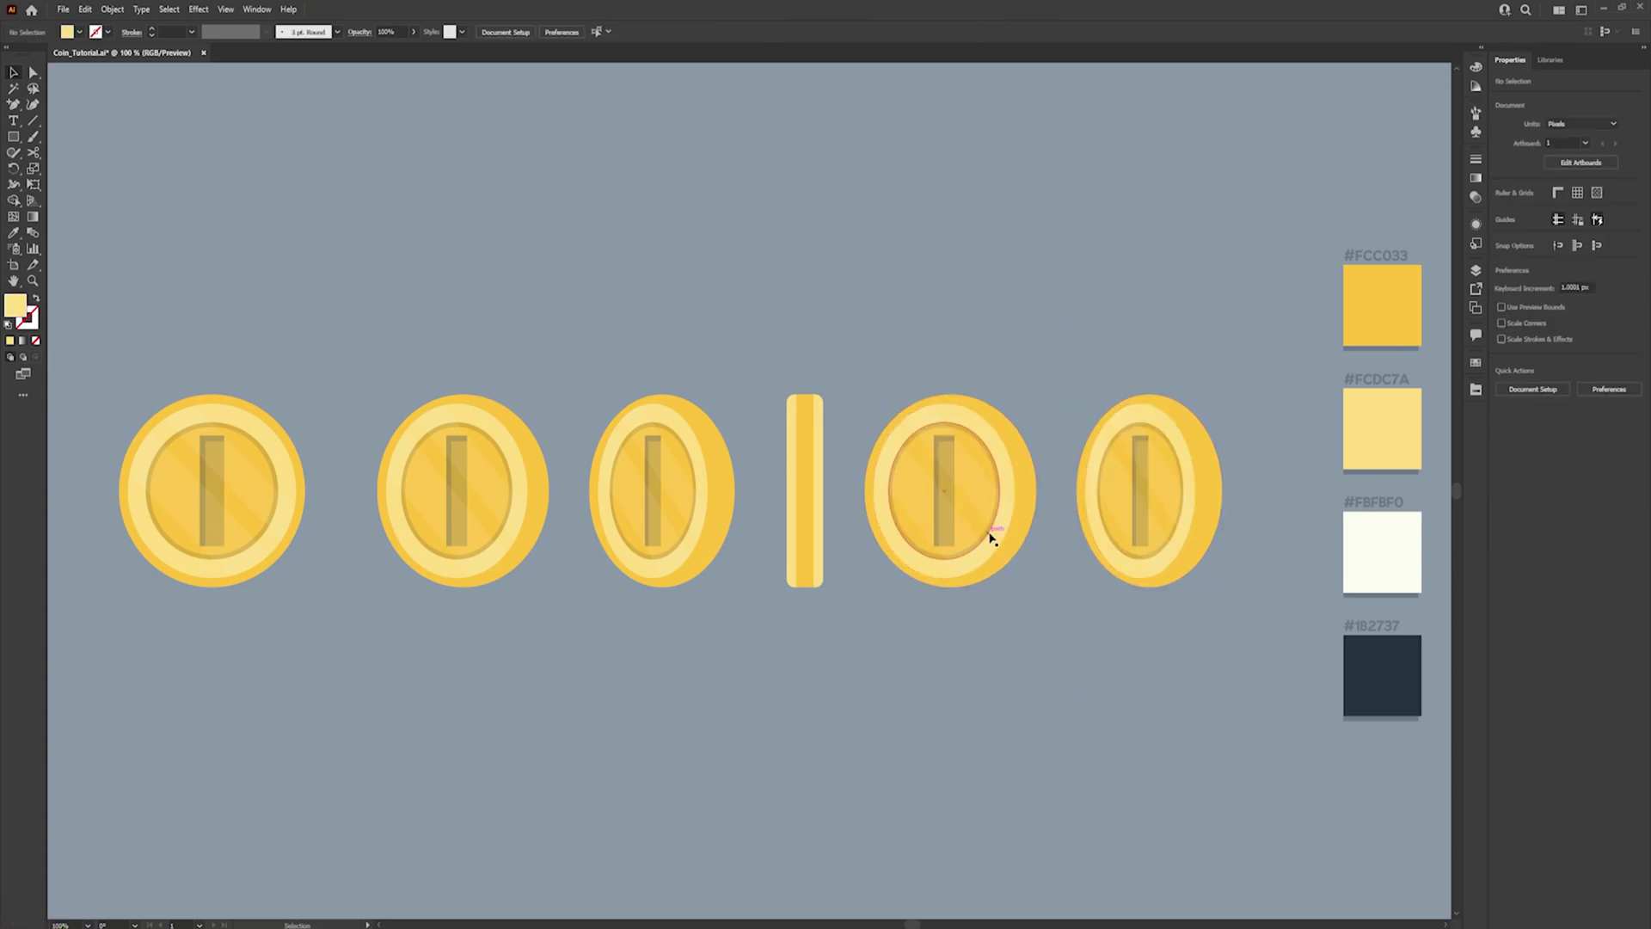
click(956, 503)
right_click(936, 490)
mouse_move(1009, 729)
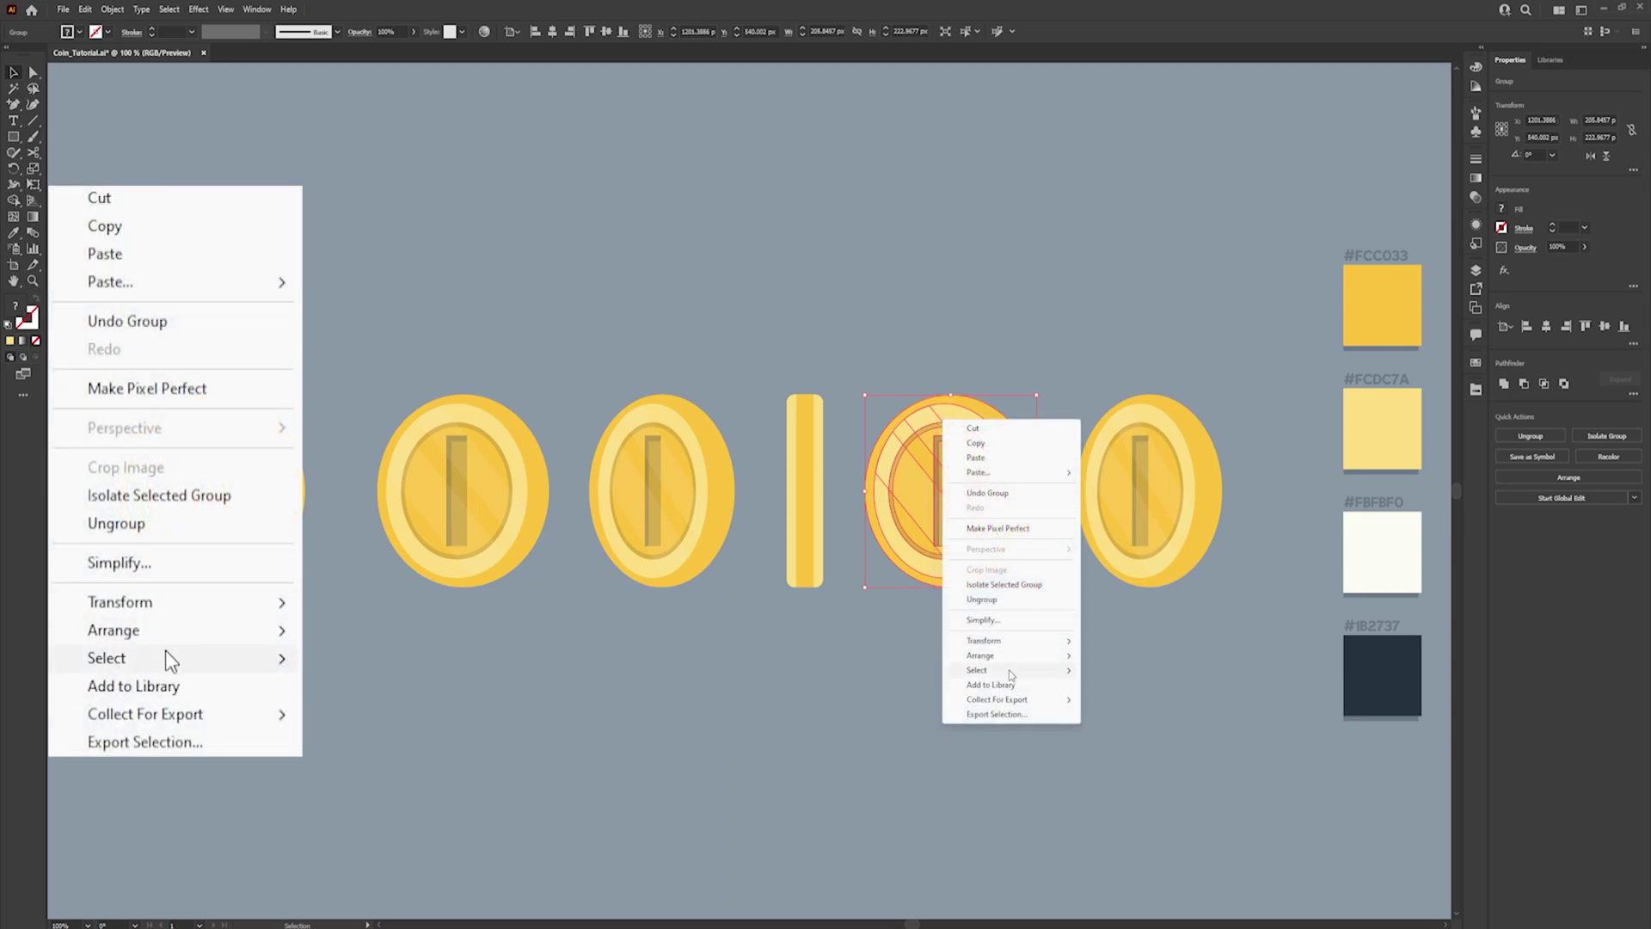
mouse_move(1020, 653)
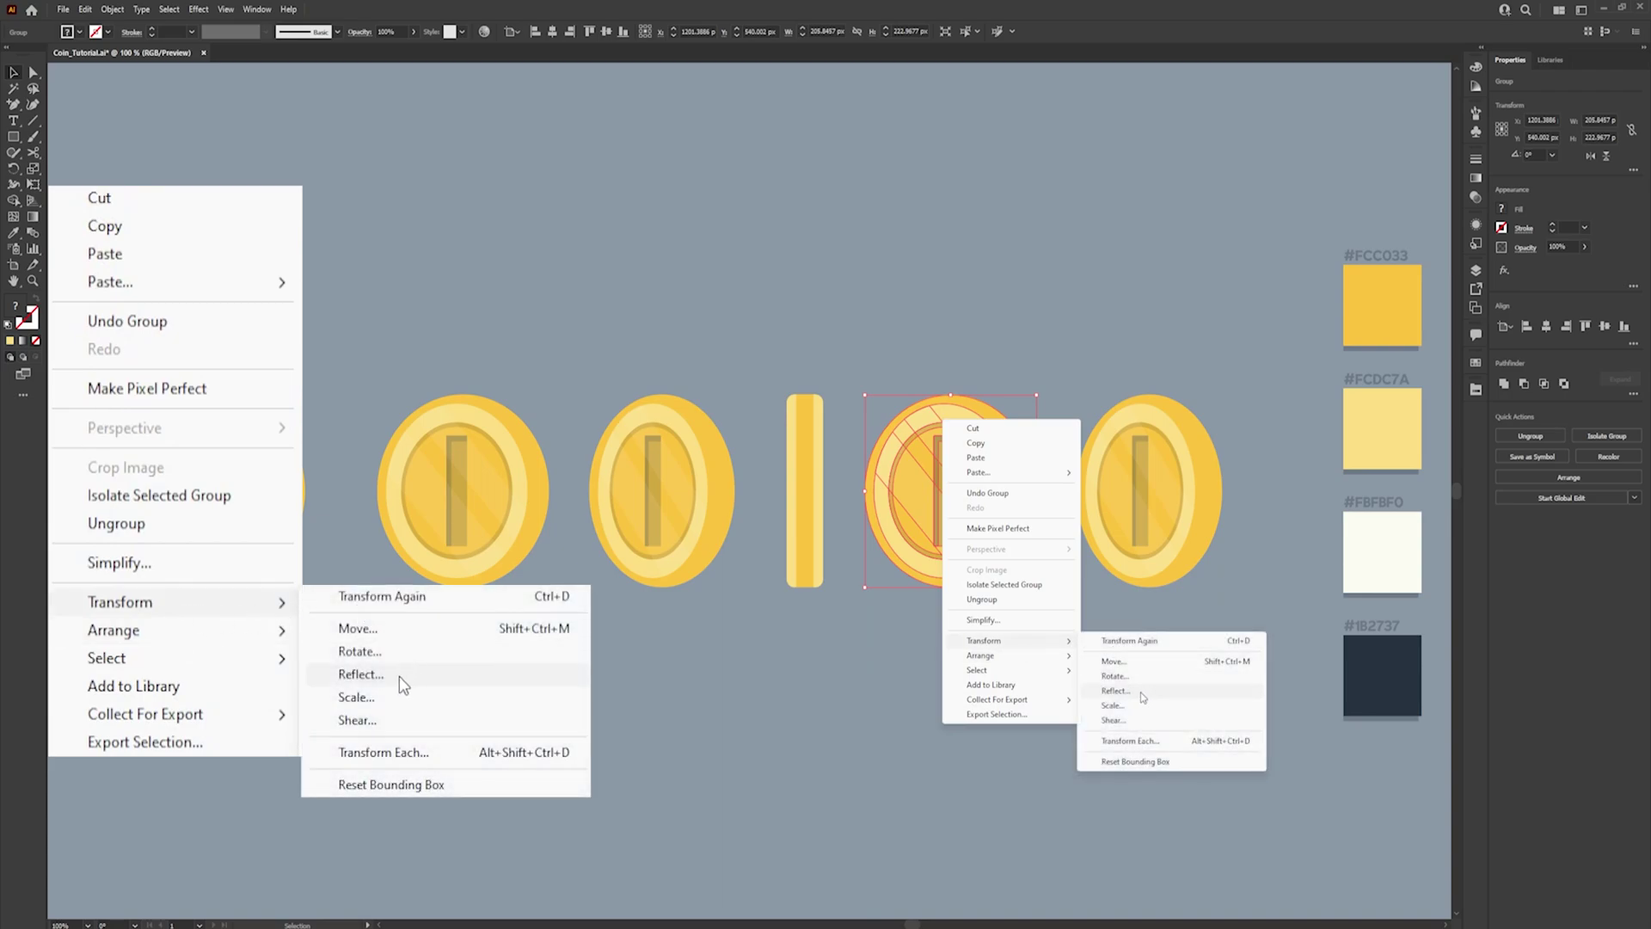
click(1142, 693)
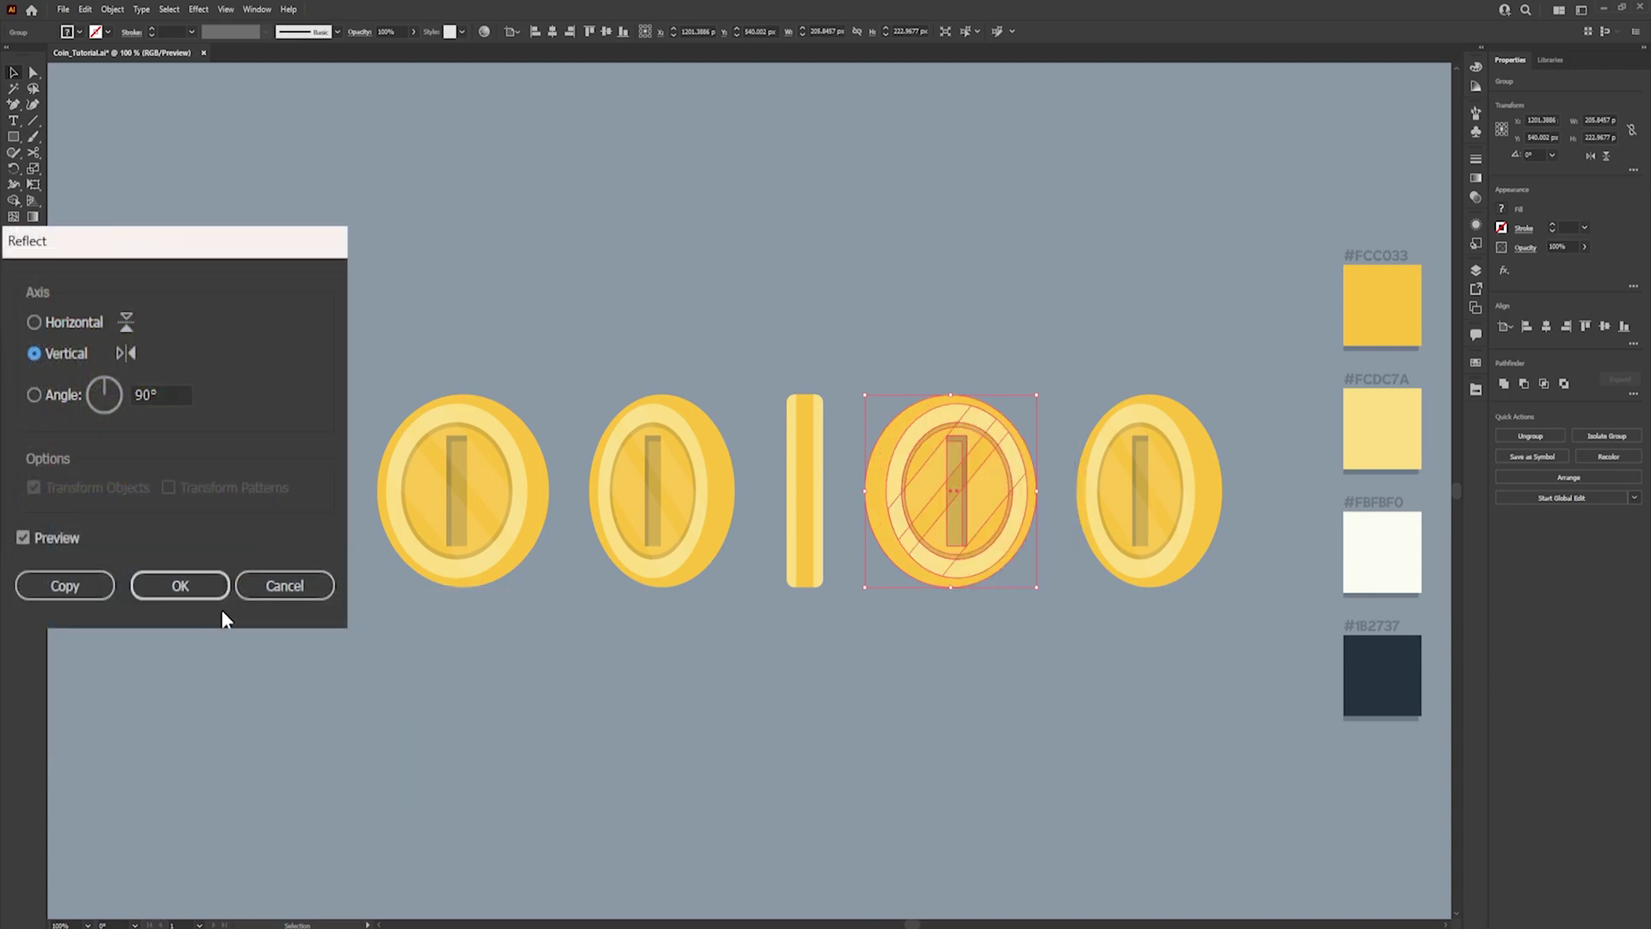
click(190, 578)
Reflect the sixth, rightmost coin across its vertical axis too
click(1151, 528)
right_click(1156, 522)
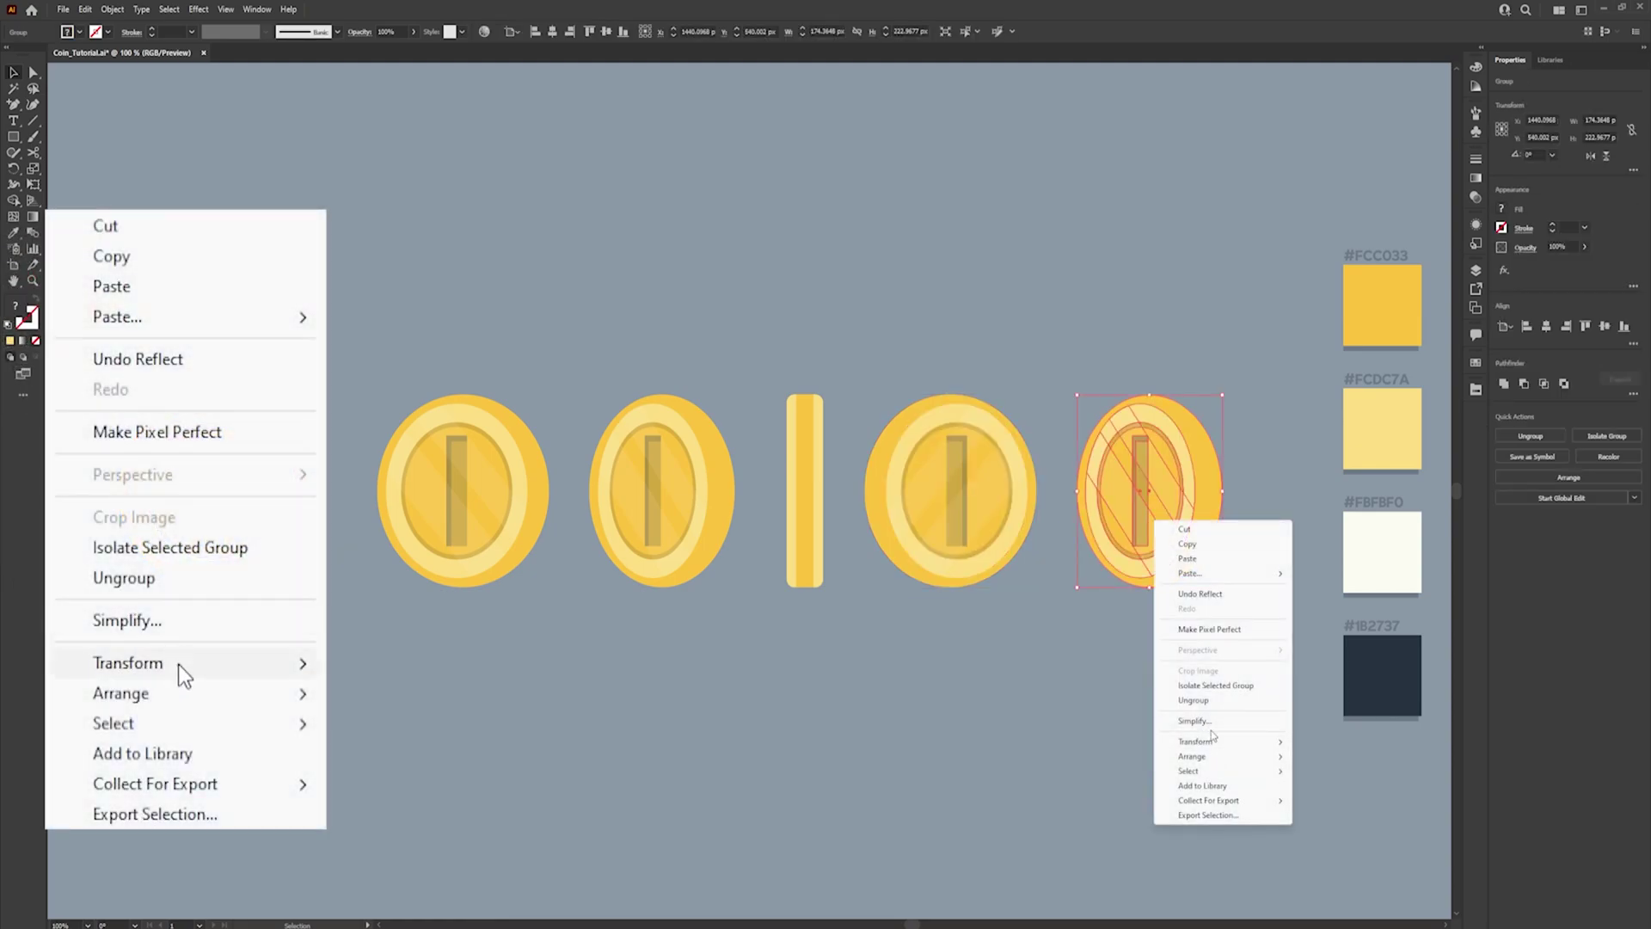
mouse_move(1217, 743)
click(1326, 792)
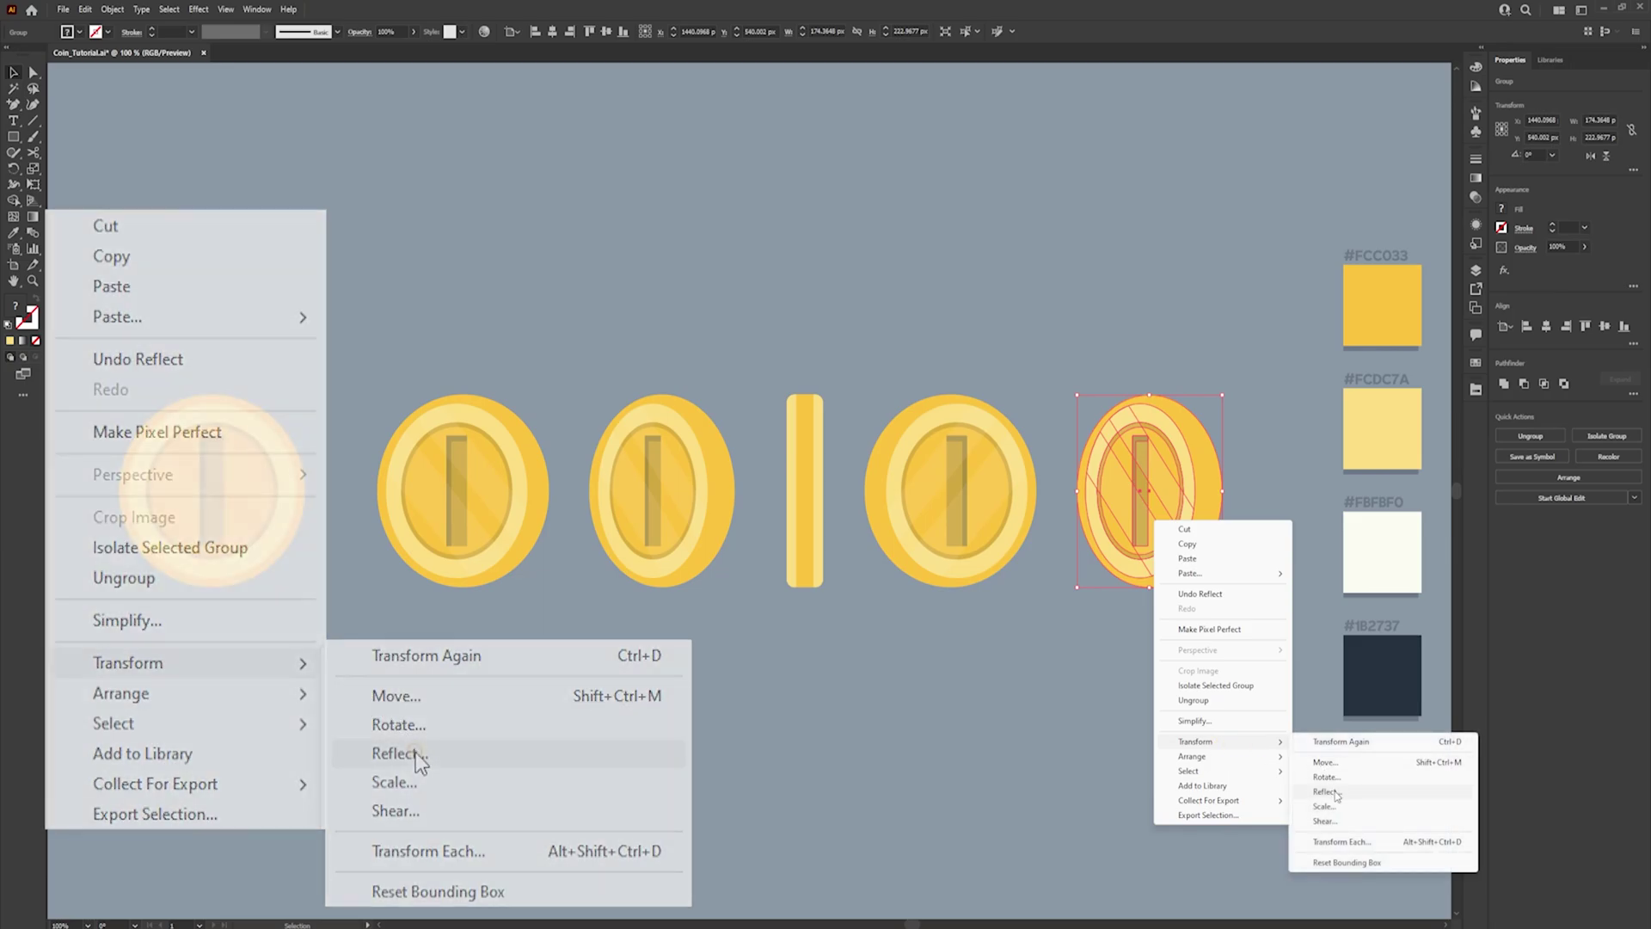
click(162, 578)
click(1129, 690)
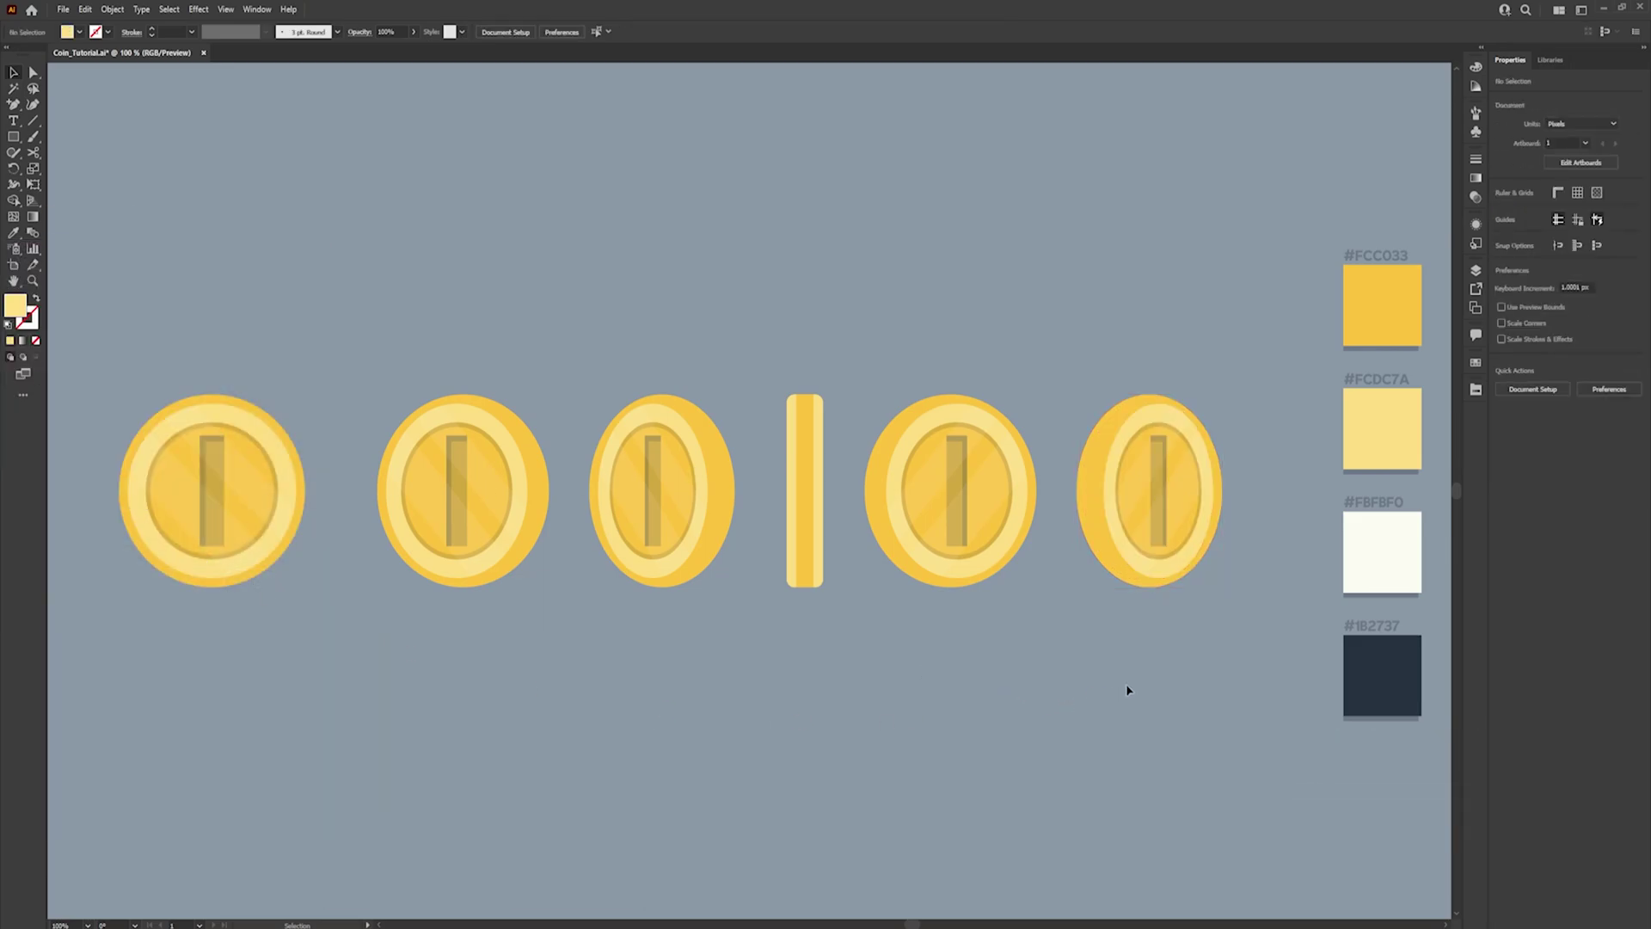
key(ctrl+alt+2)
key(ctrl+alt+2)
Group the parts of the first, second and third coins separately
click(361, 634)
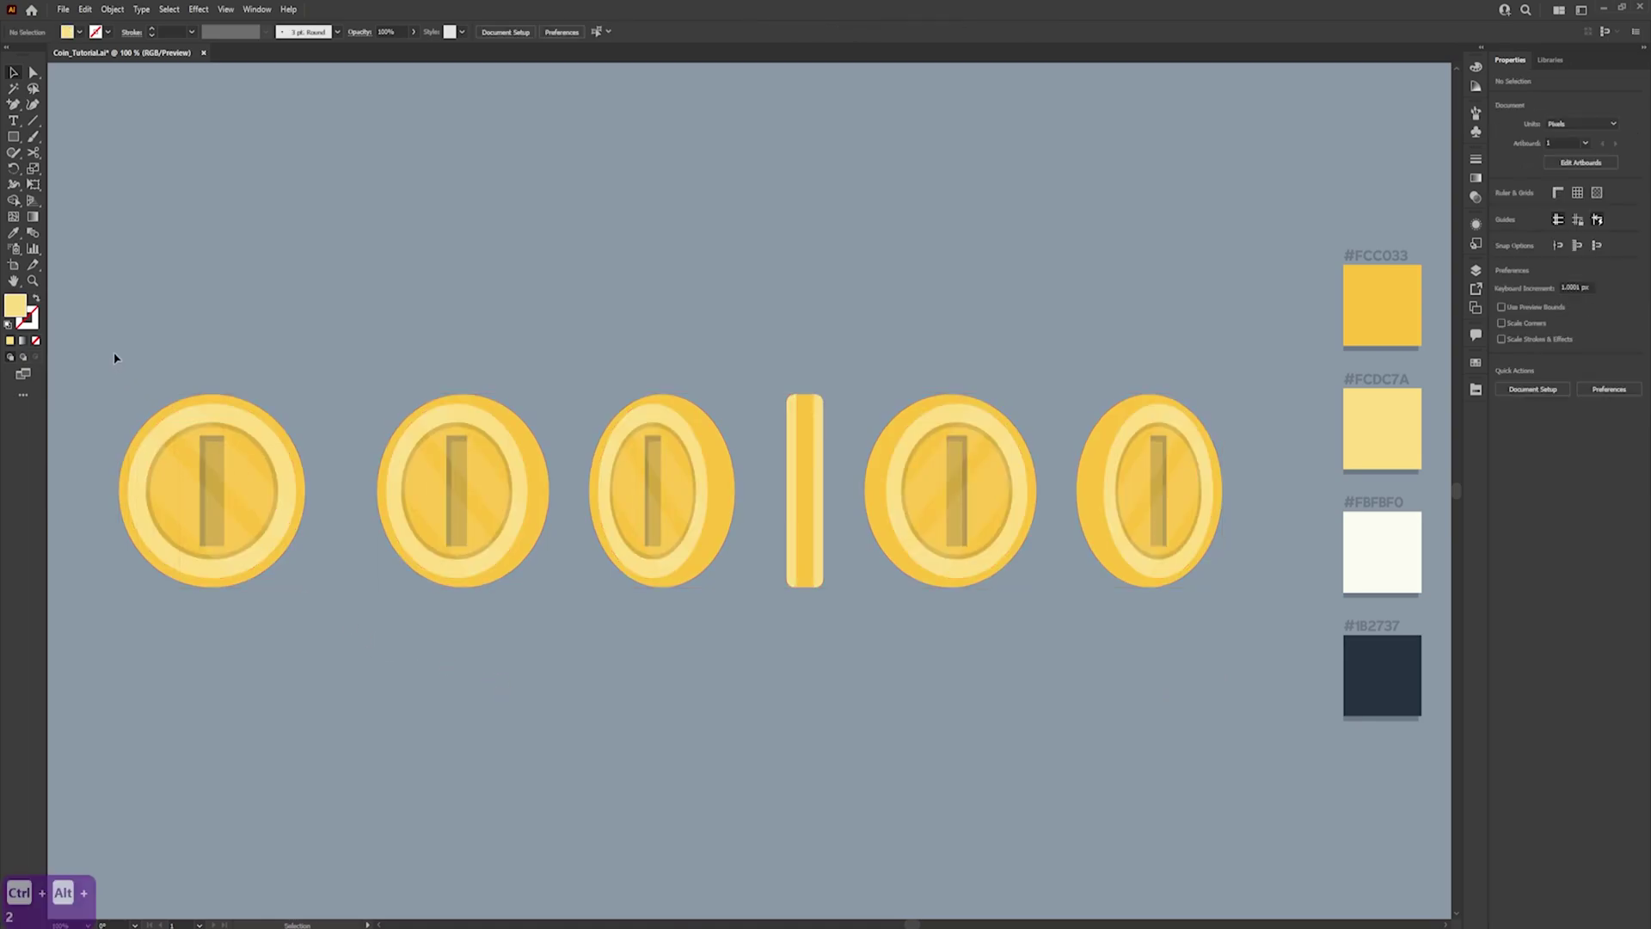
drag(115, 353, 320, 603)
key(ctrl+g)
click(480, 713)
drag(334, 318, 564, 617)
key(ctrl+g)
click(628, 657)
drag(569, 336, 746, 351)
key(ctrl+g)
click(837, 616)
Group the edge-on strip, fifth coin and sixth coin separately
key(ctrl+g)
drag(1060, 614, 854, 261)
key(ctrl+g)
click(1261, 681)
drag(1047, 274, 1045, 273)
key(ctrl+g)
click(1219, 660)
Try Horizontal Distribute Center on all six coins, then undo it
drag(1219, 661, 211, 294)
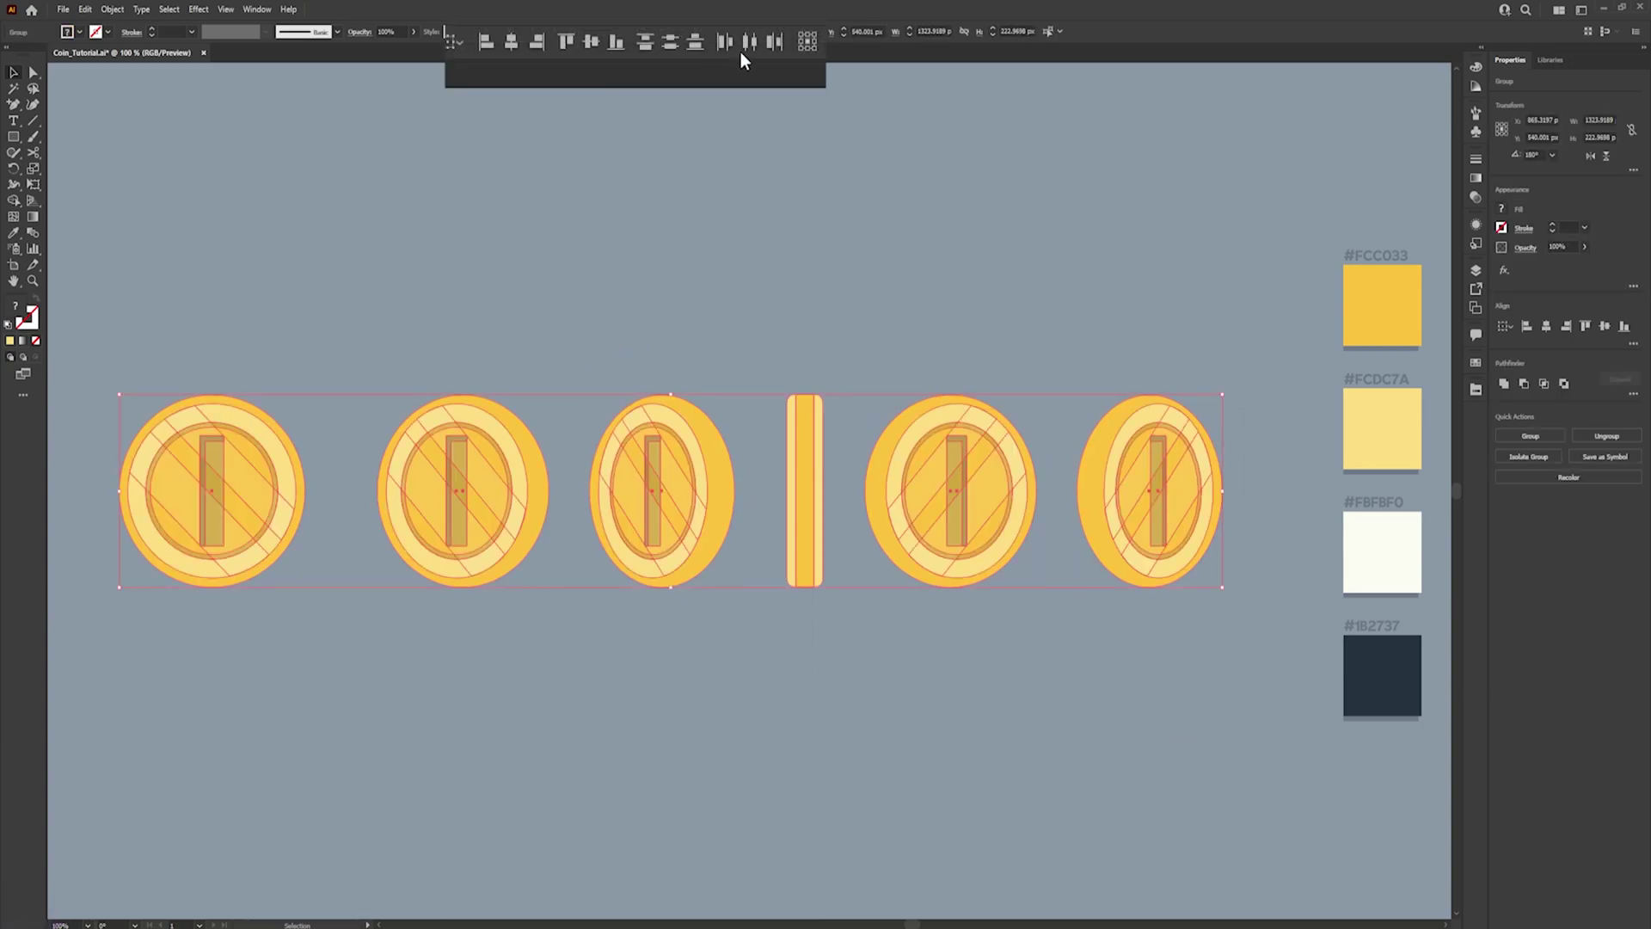
click(753, 44)
key(ctrl+z)
key(ctrl+z)
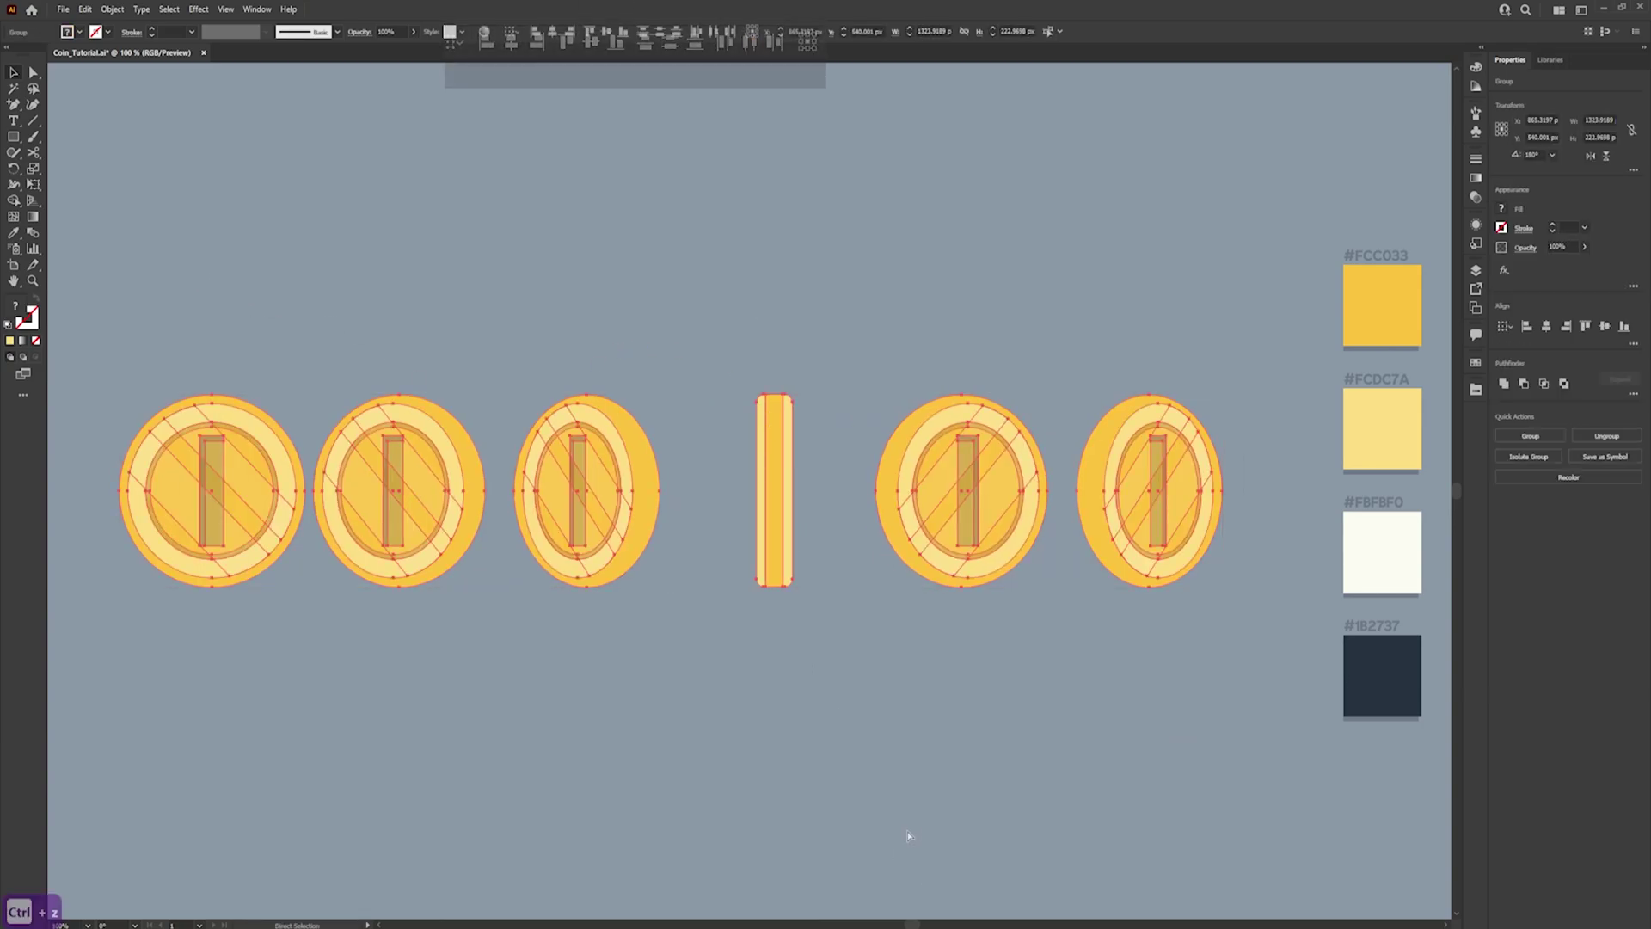
key(ctrl+z)
key(ctrl+z)
key(v)
click(879, 643)
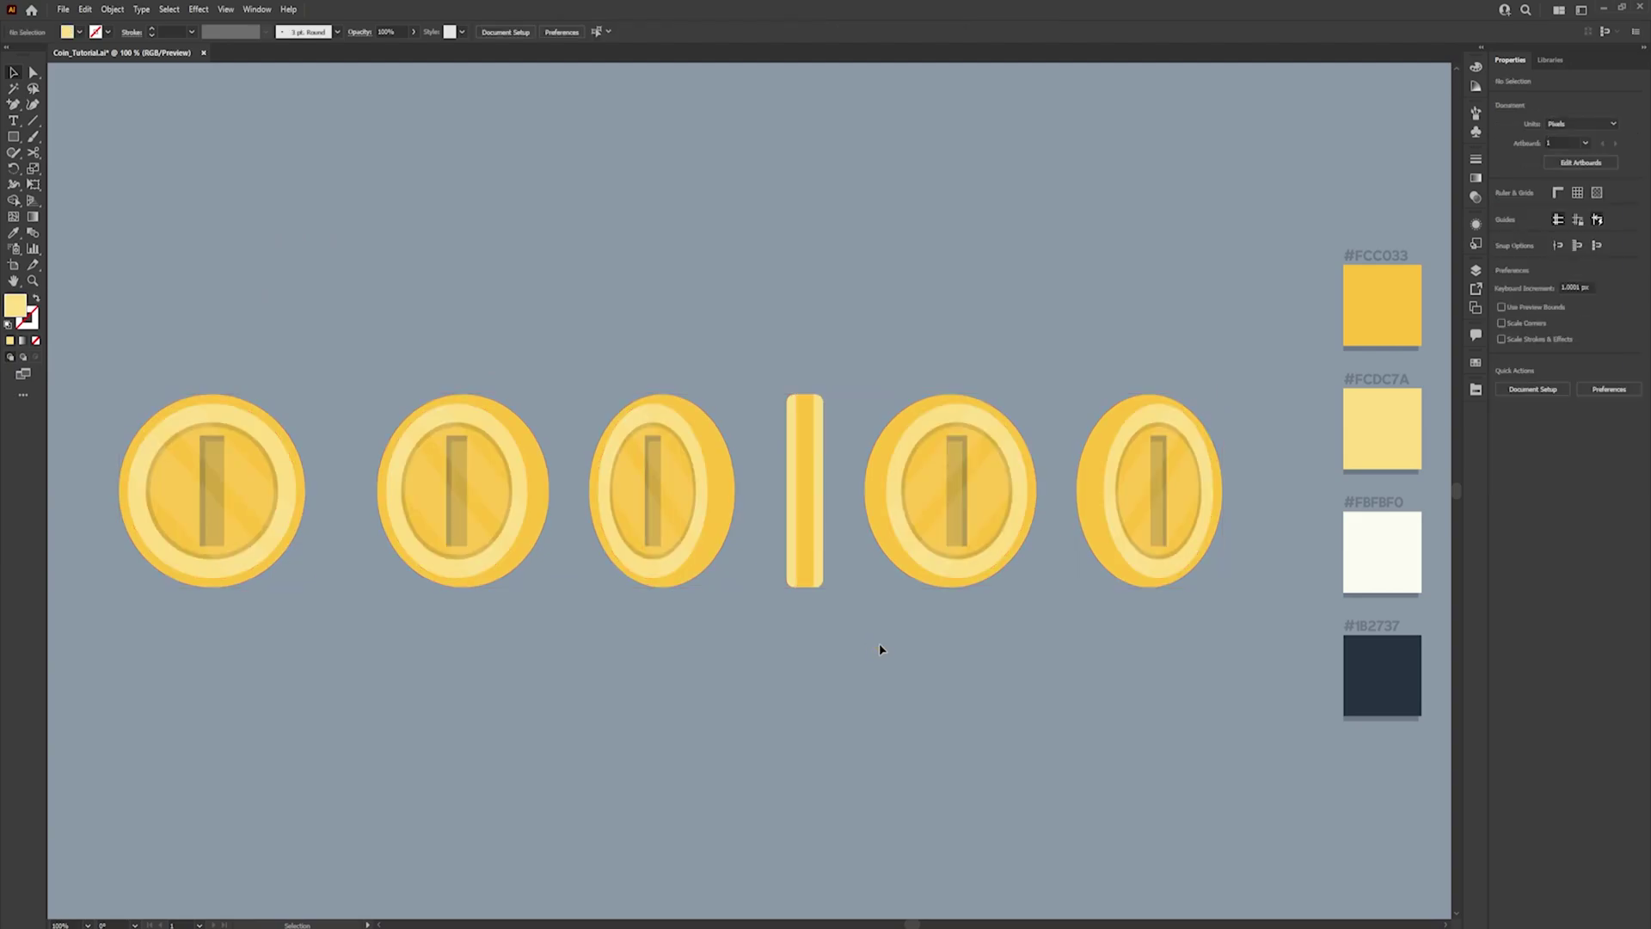
key(ctrl+1)
Select the first coin and look at its Collect For Export options
click(977, 516)
click(1050, 693)
click(1151, 535)
click(933, 547)
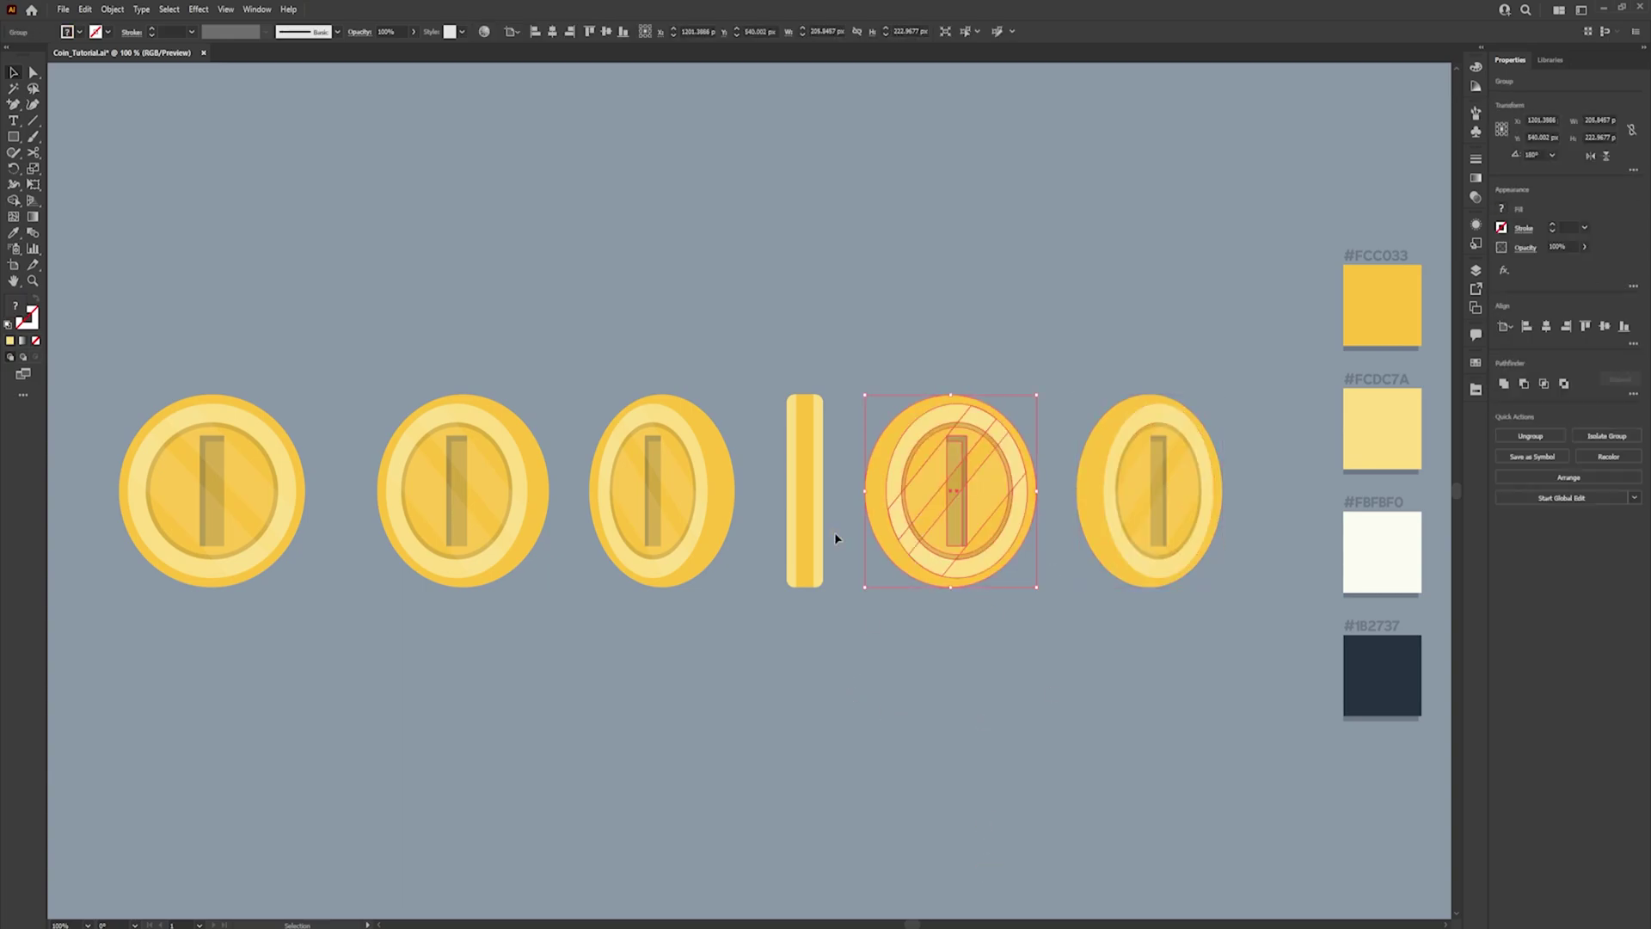
click(834, 538)
click(227, 479)
right_click(228, 478)
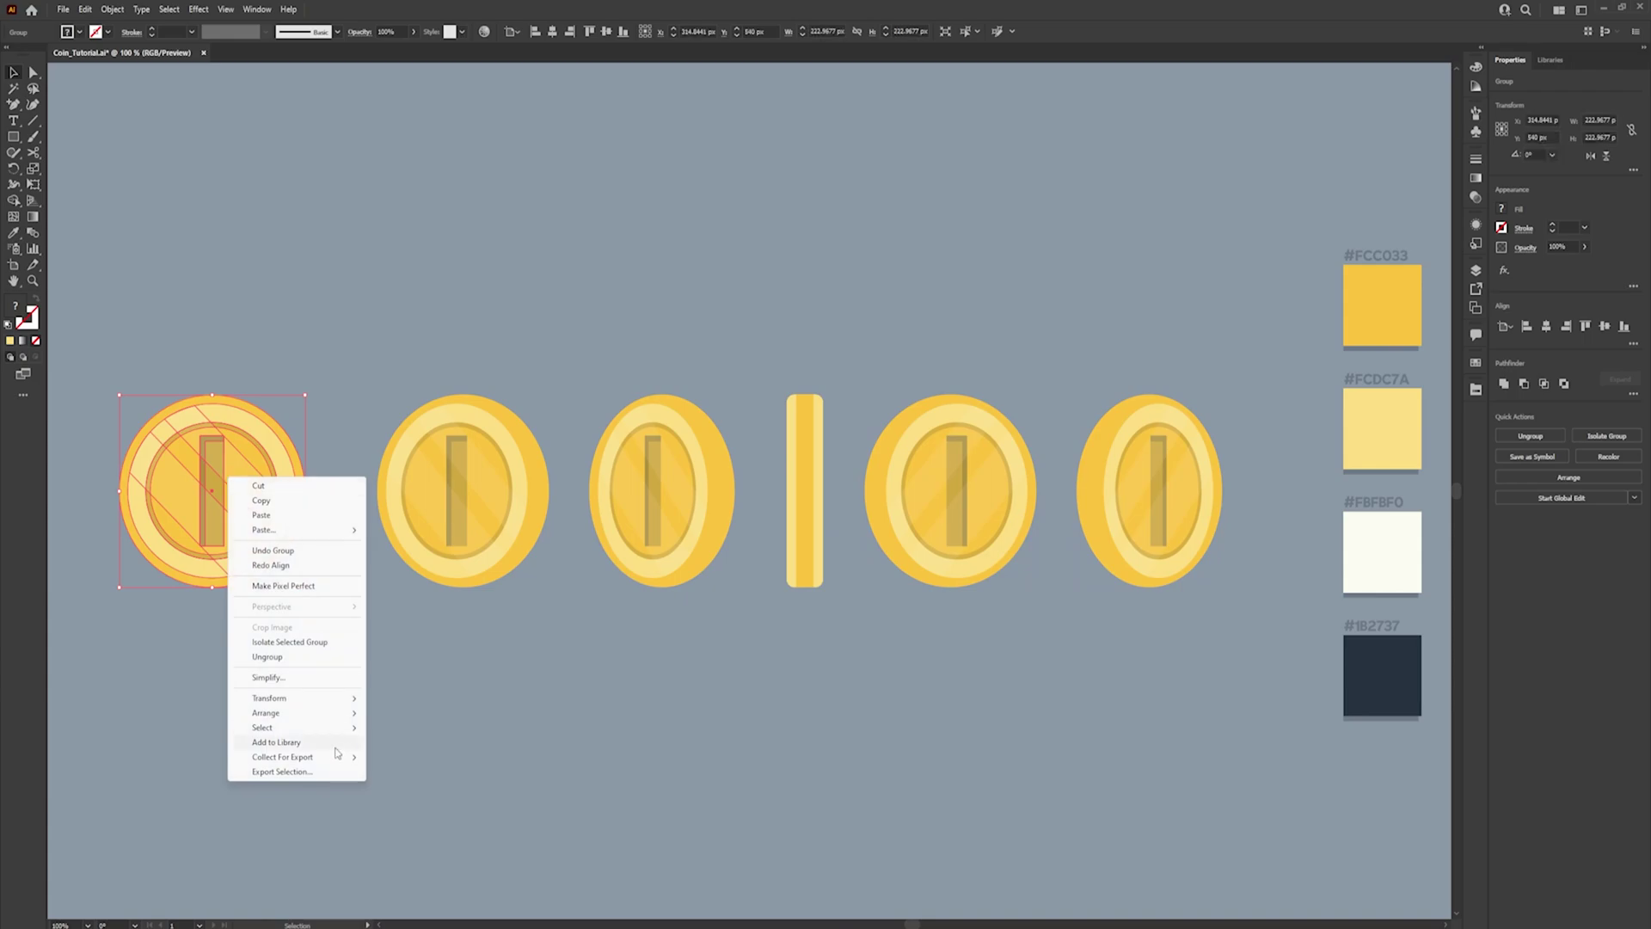
click(334, 757)
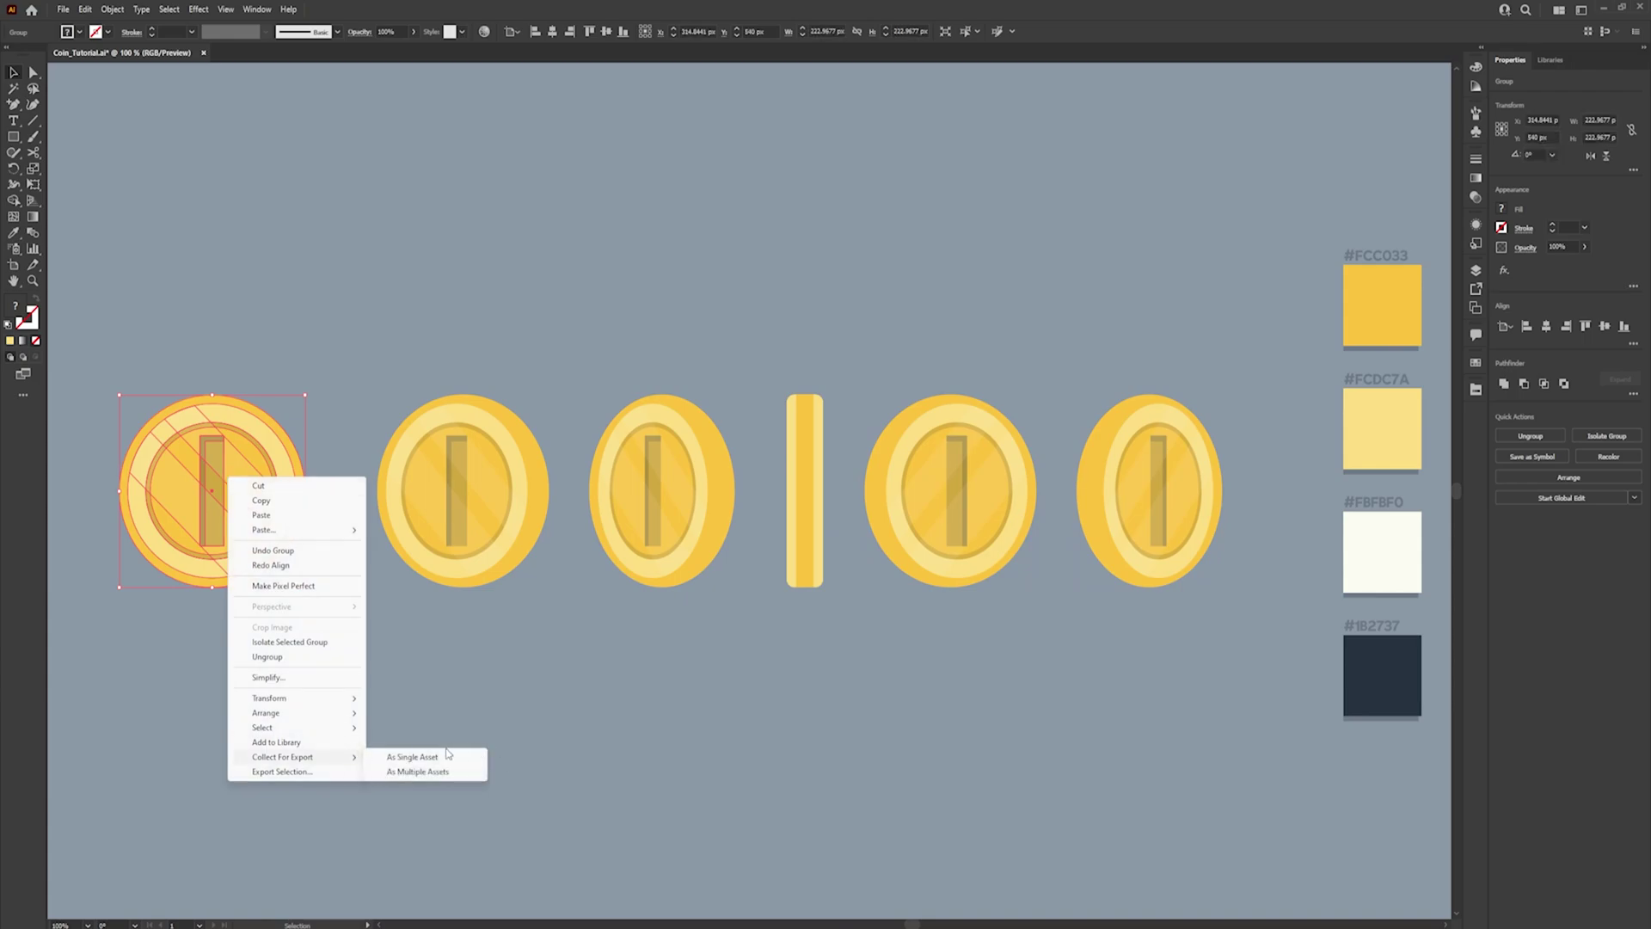
click(1239, 696)
Collect all six coins as multiple export assets, start the export, then cancel the folder prompt
drag(1238, 696, 261, 302)
scroll(386, 435, right, 5)
right_click(495, 497)
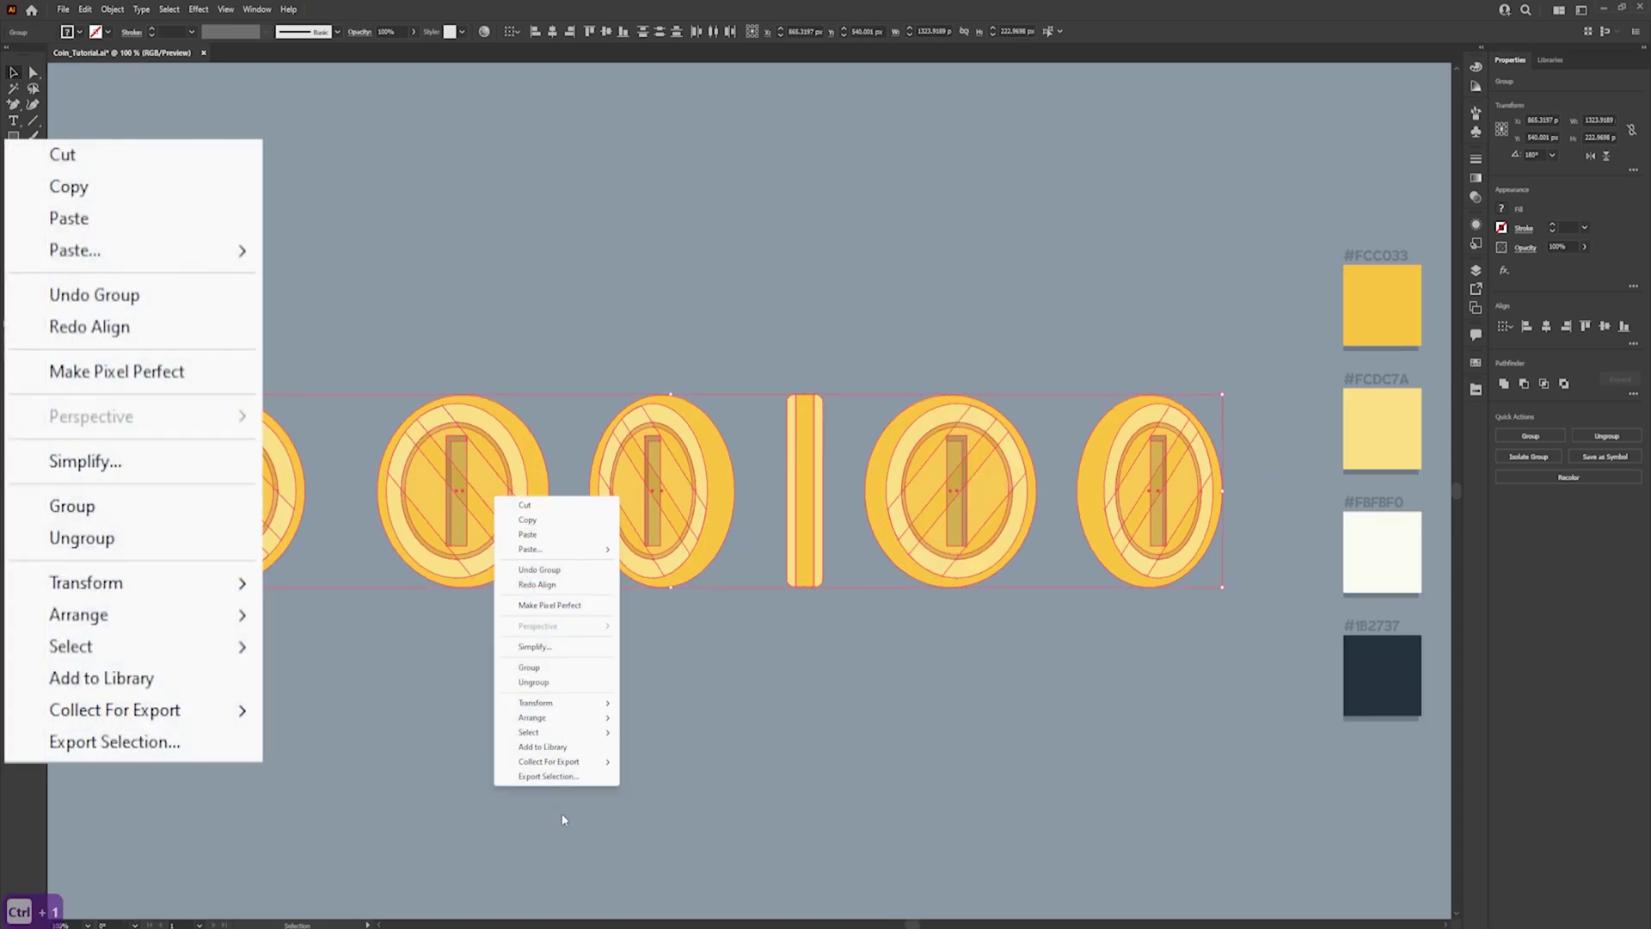
mouse_move(567, 762)
click(659, 776)
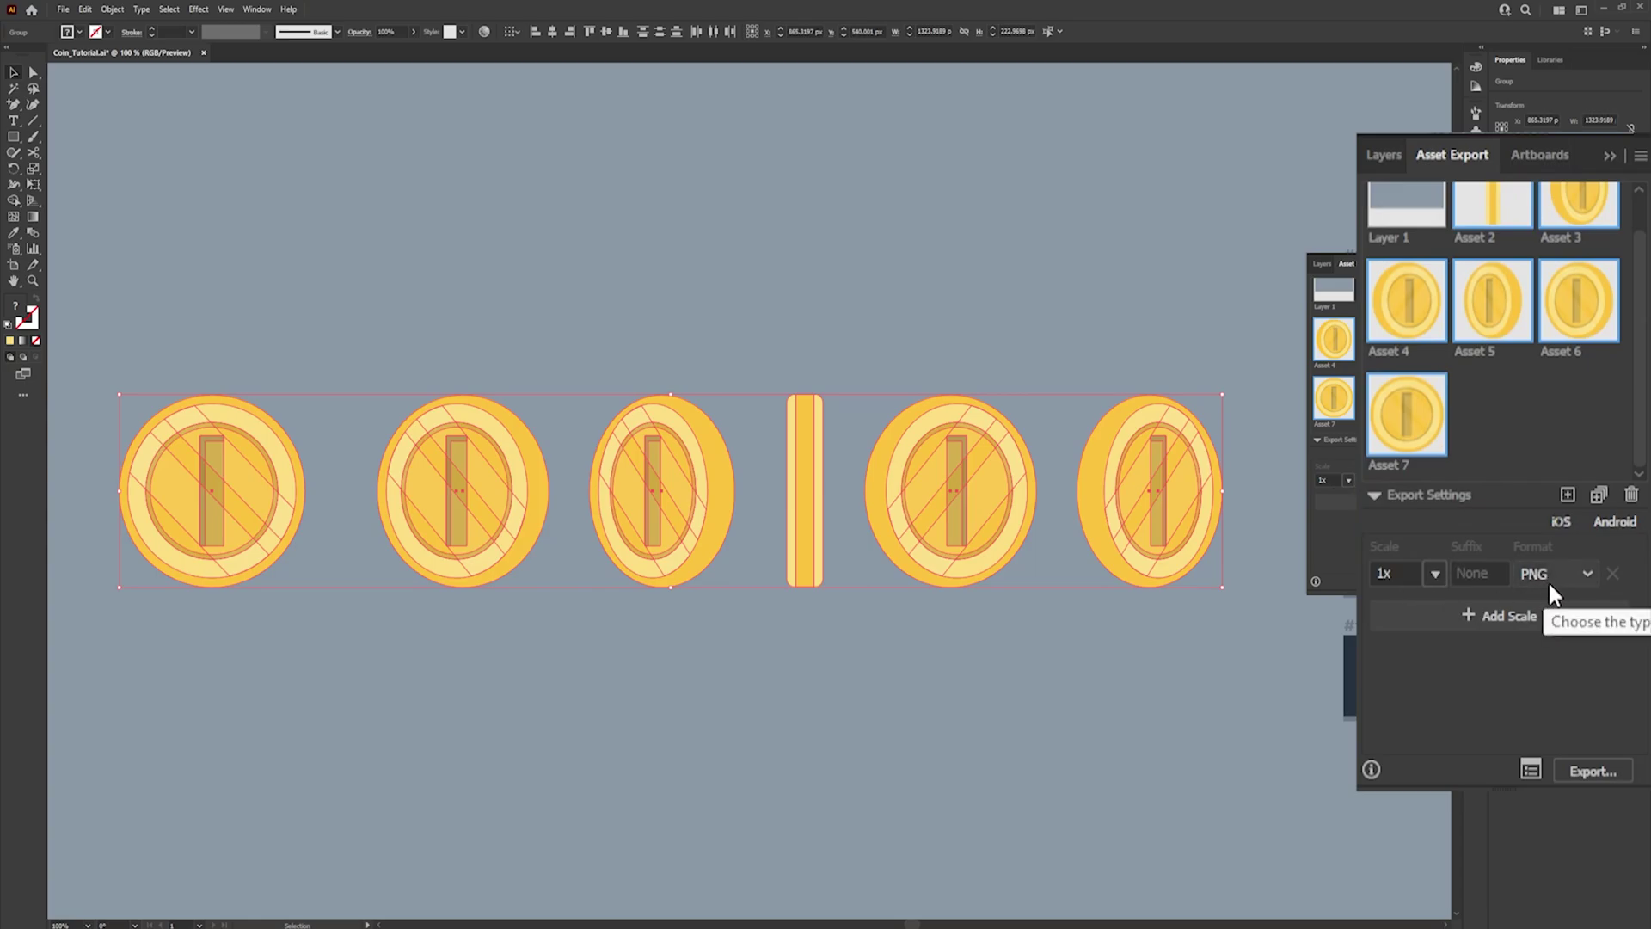
click(1597, 772)
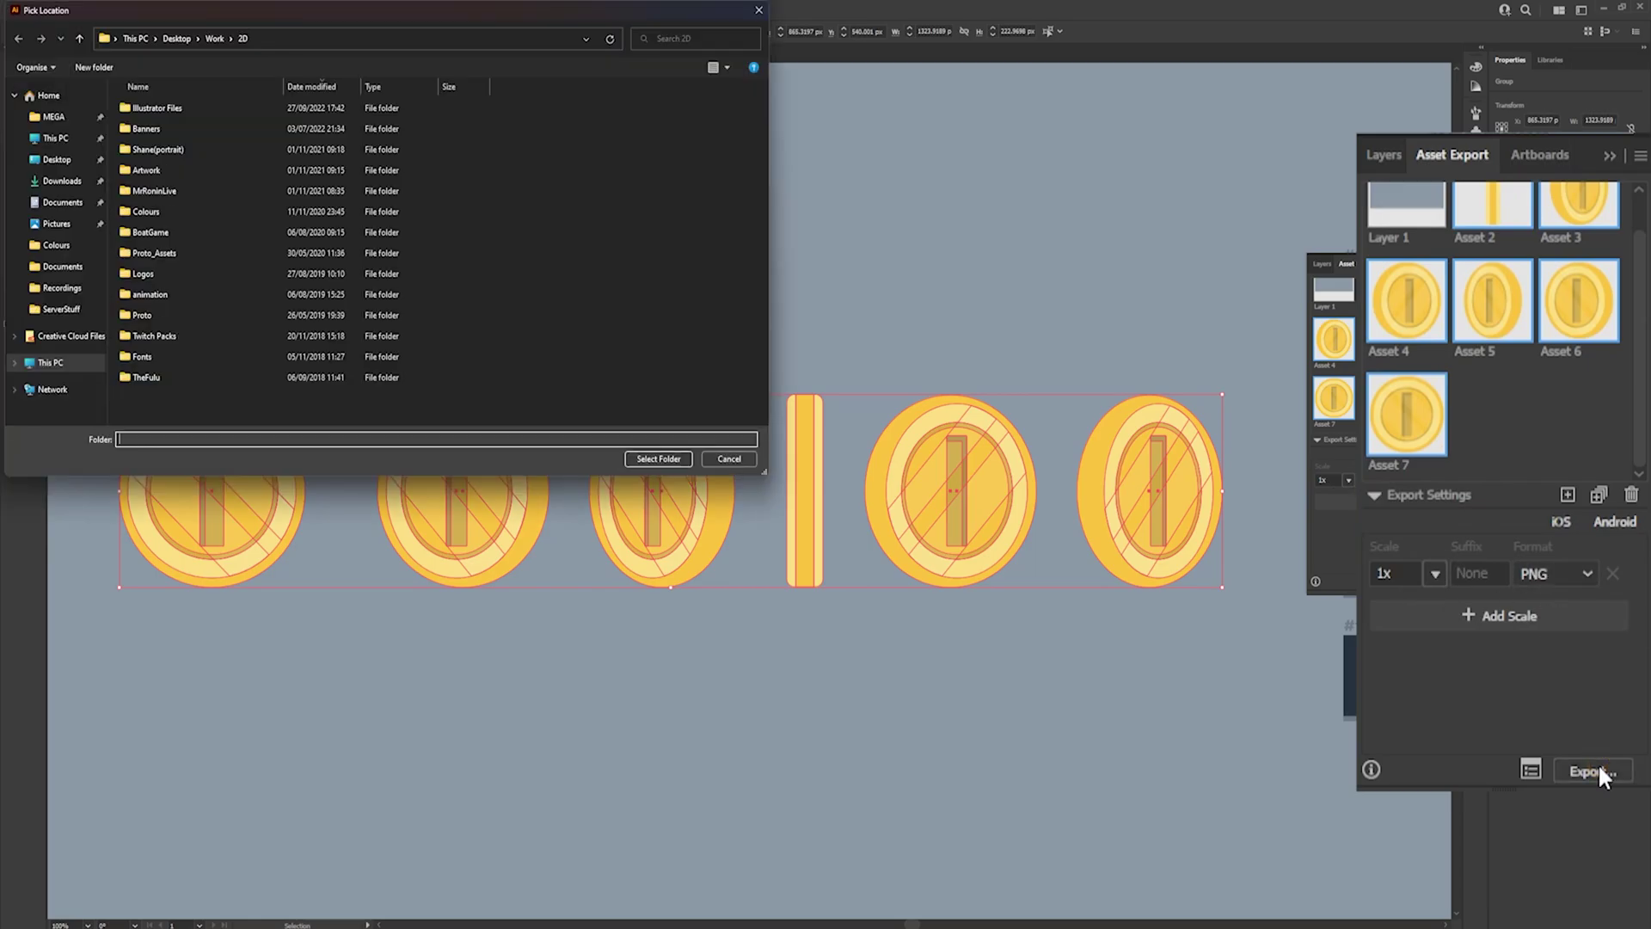
click(758, 10)
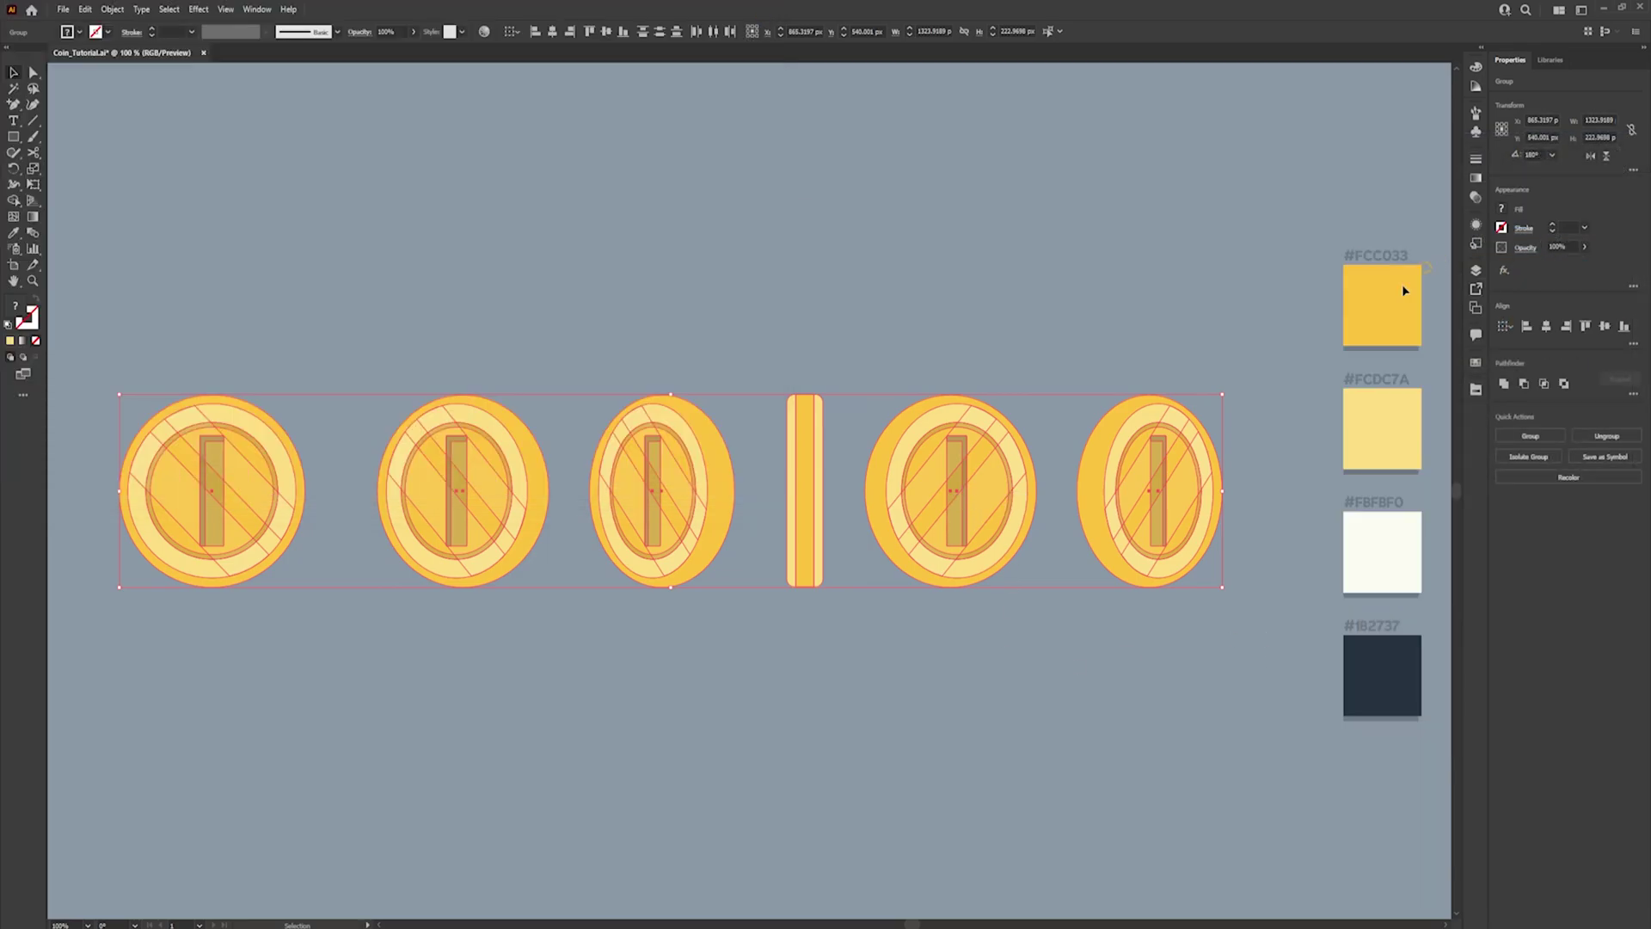
click(947, 695)
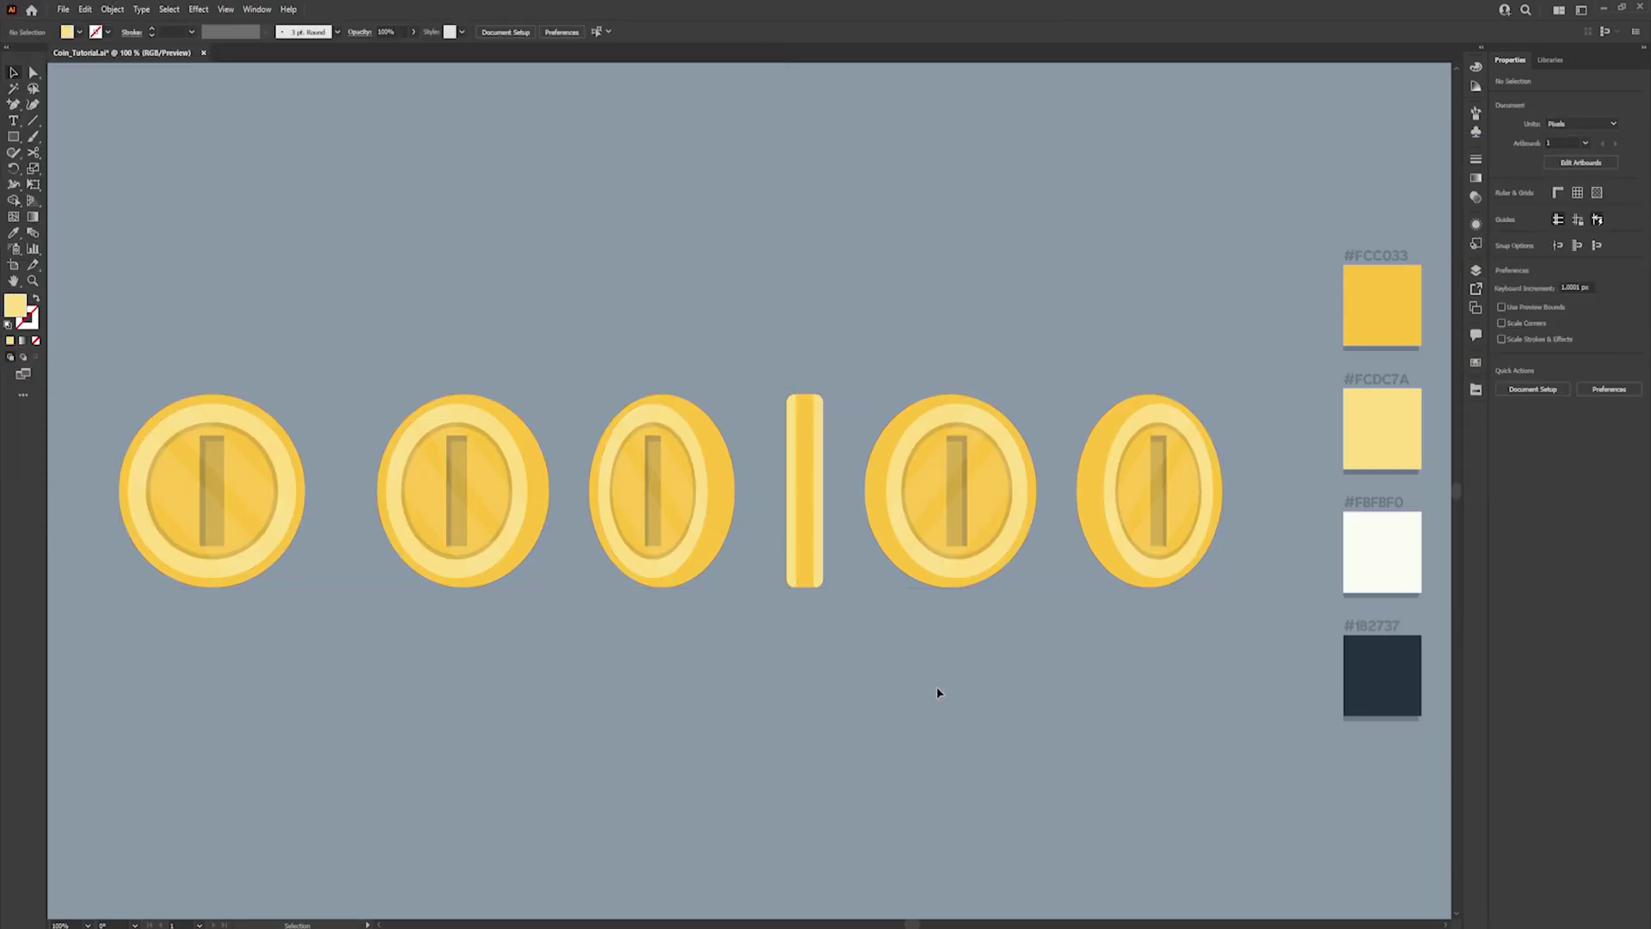